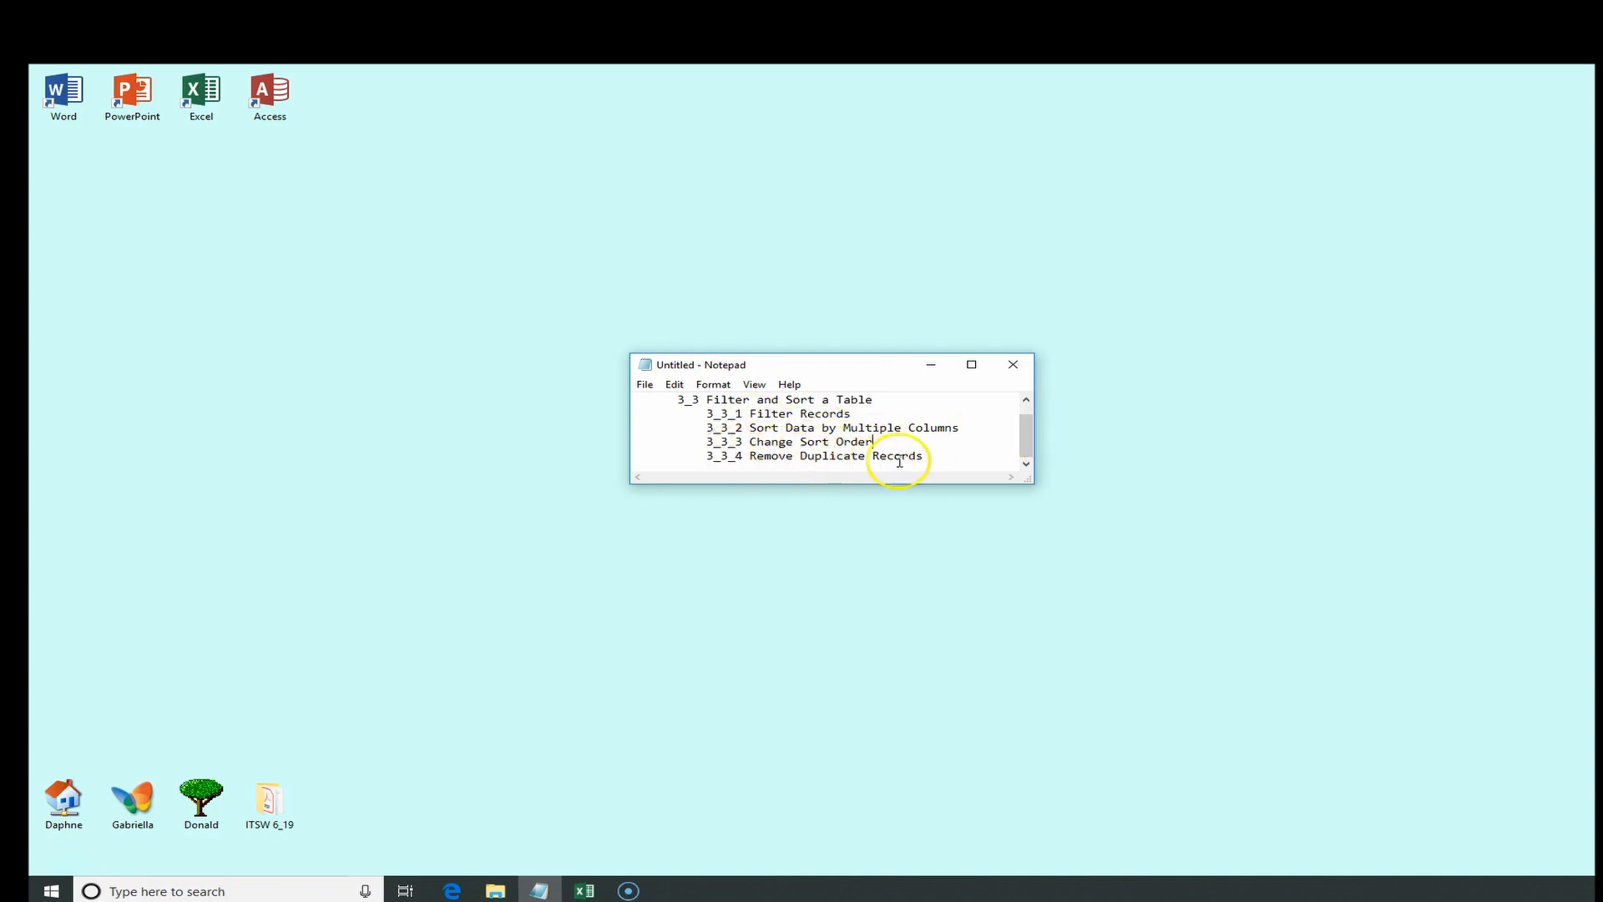
Highlight the 3_3_1 Filter Records topic in the notes and switch to the budget workbook
drag(852, 415, 692, 418)
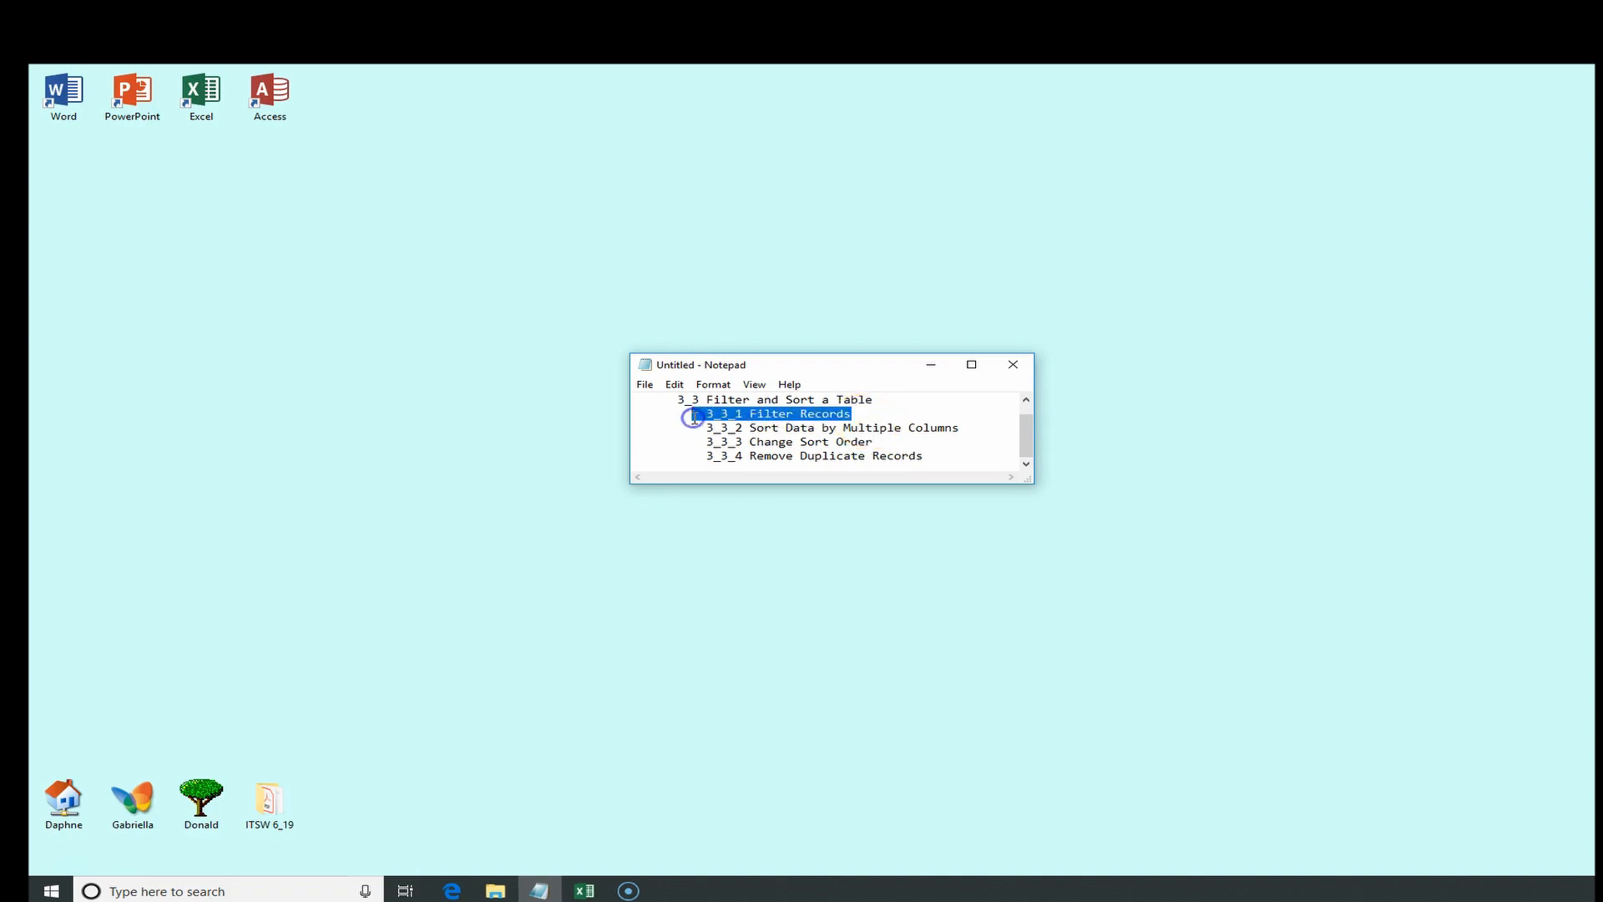
click(929, 364)
click(581, 890)
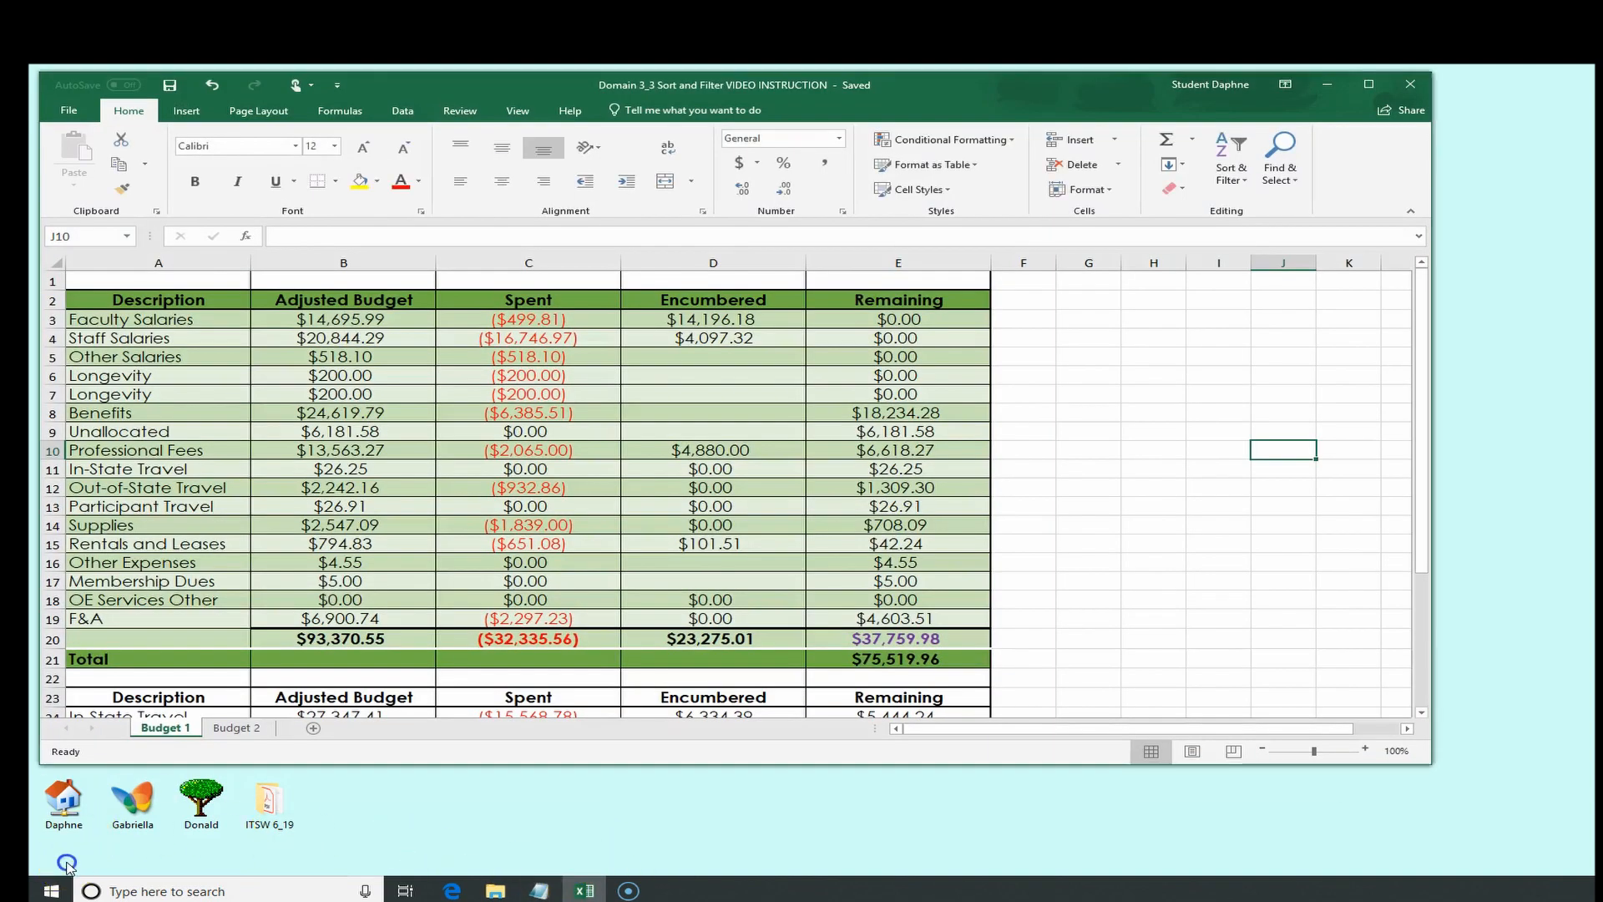
Convert the range A2:E21 into a table with headers
drag(126, 298, 961, 654)
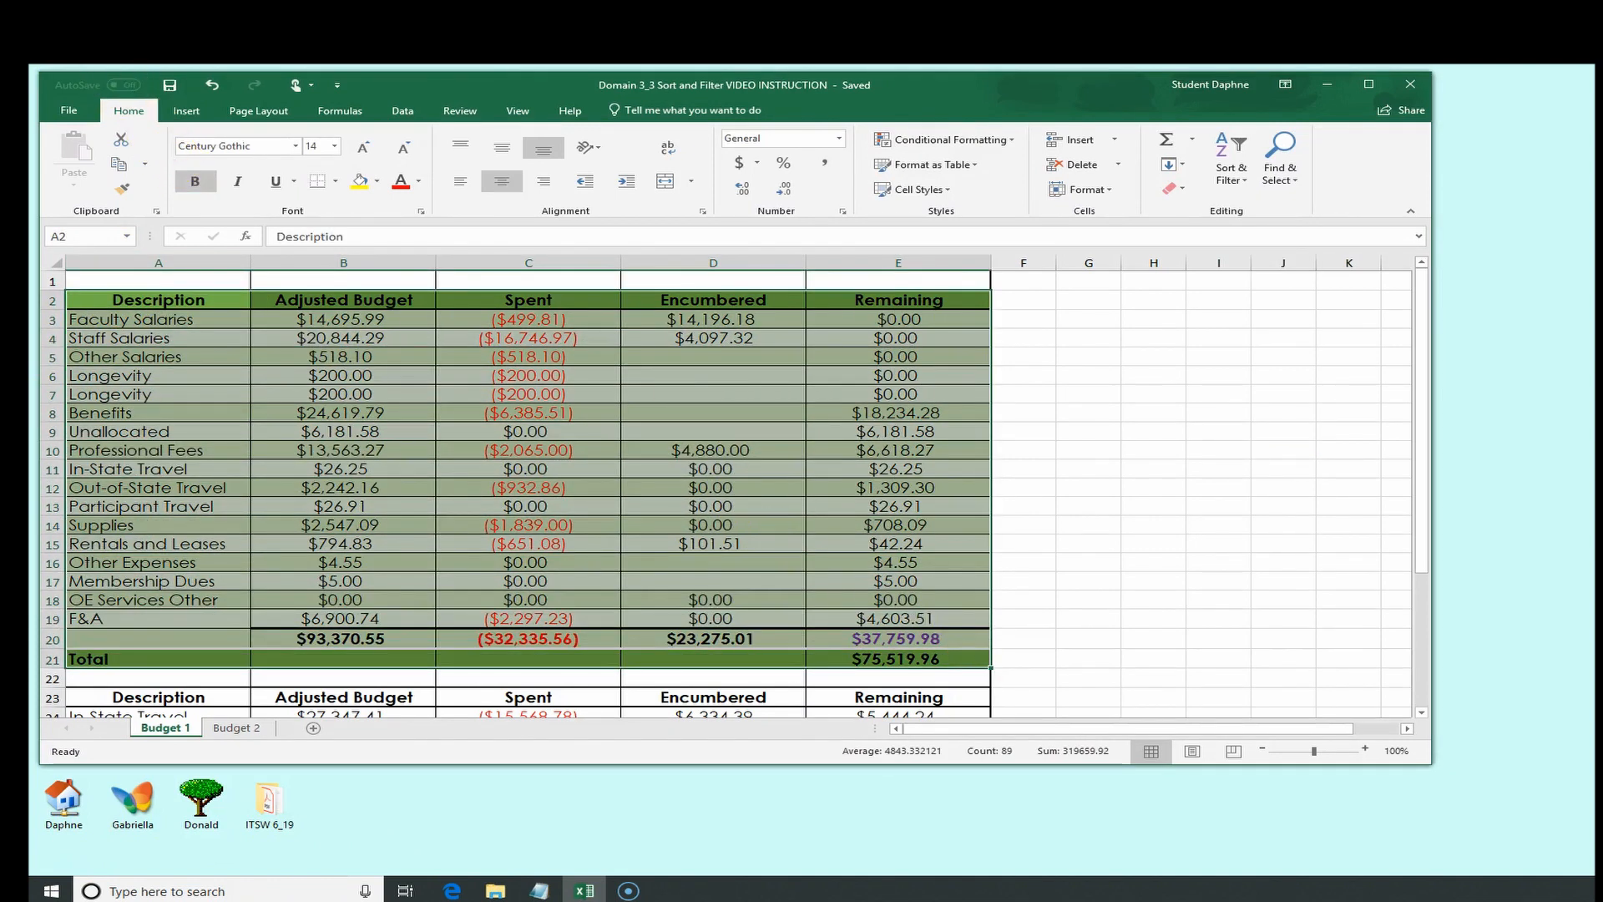
click(187, 114)
click(214, 177)
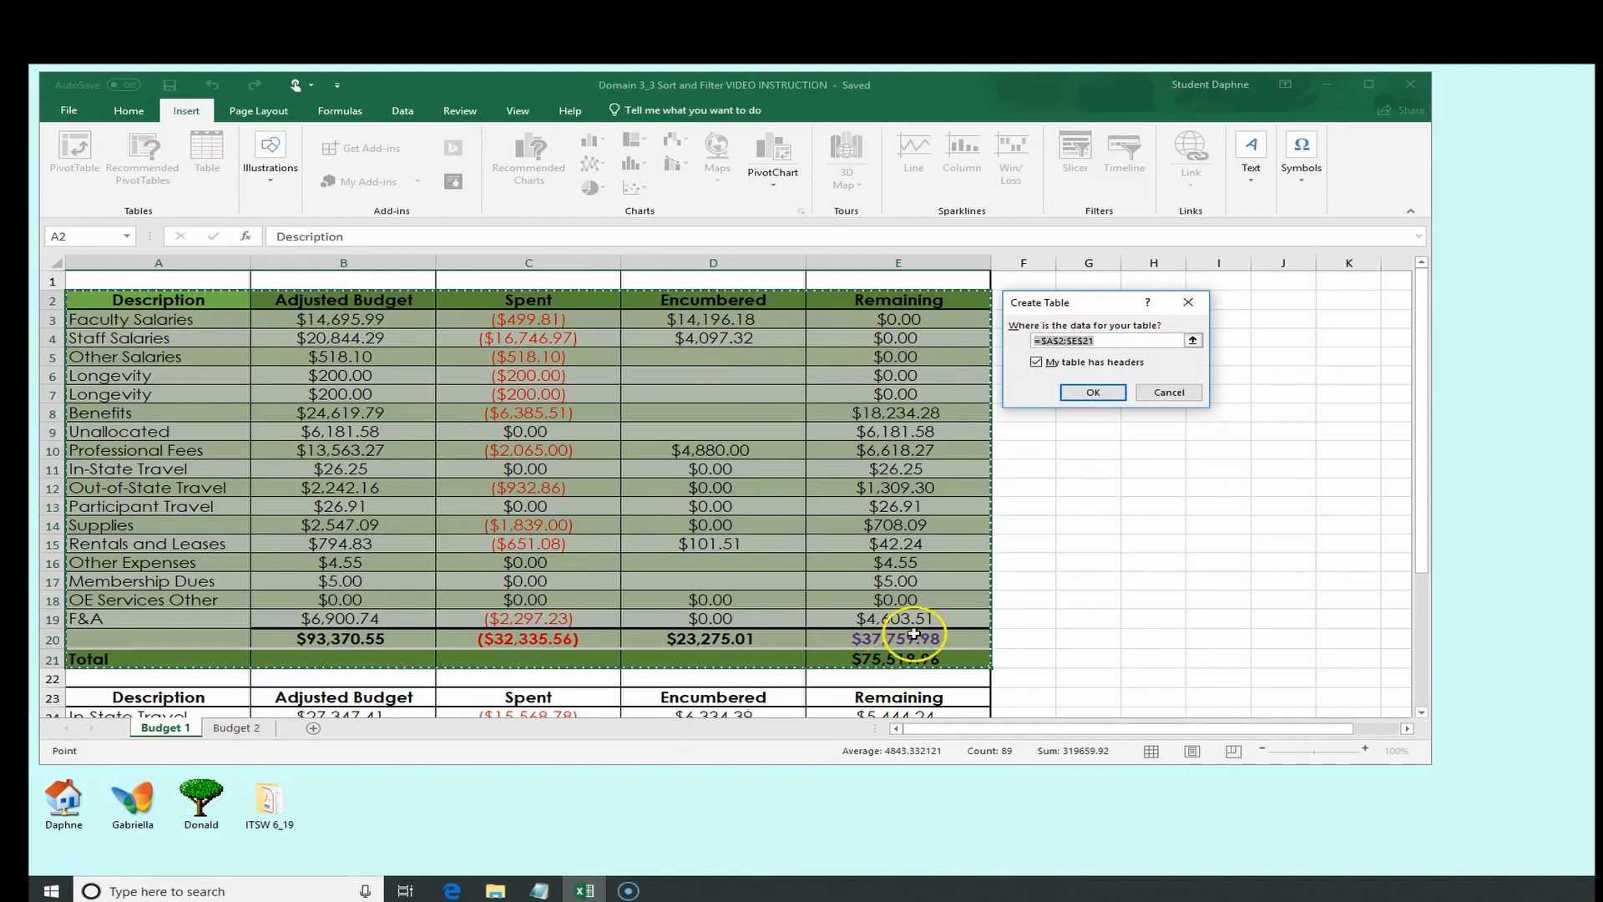
click(1094, 391)
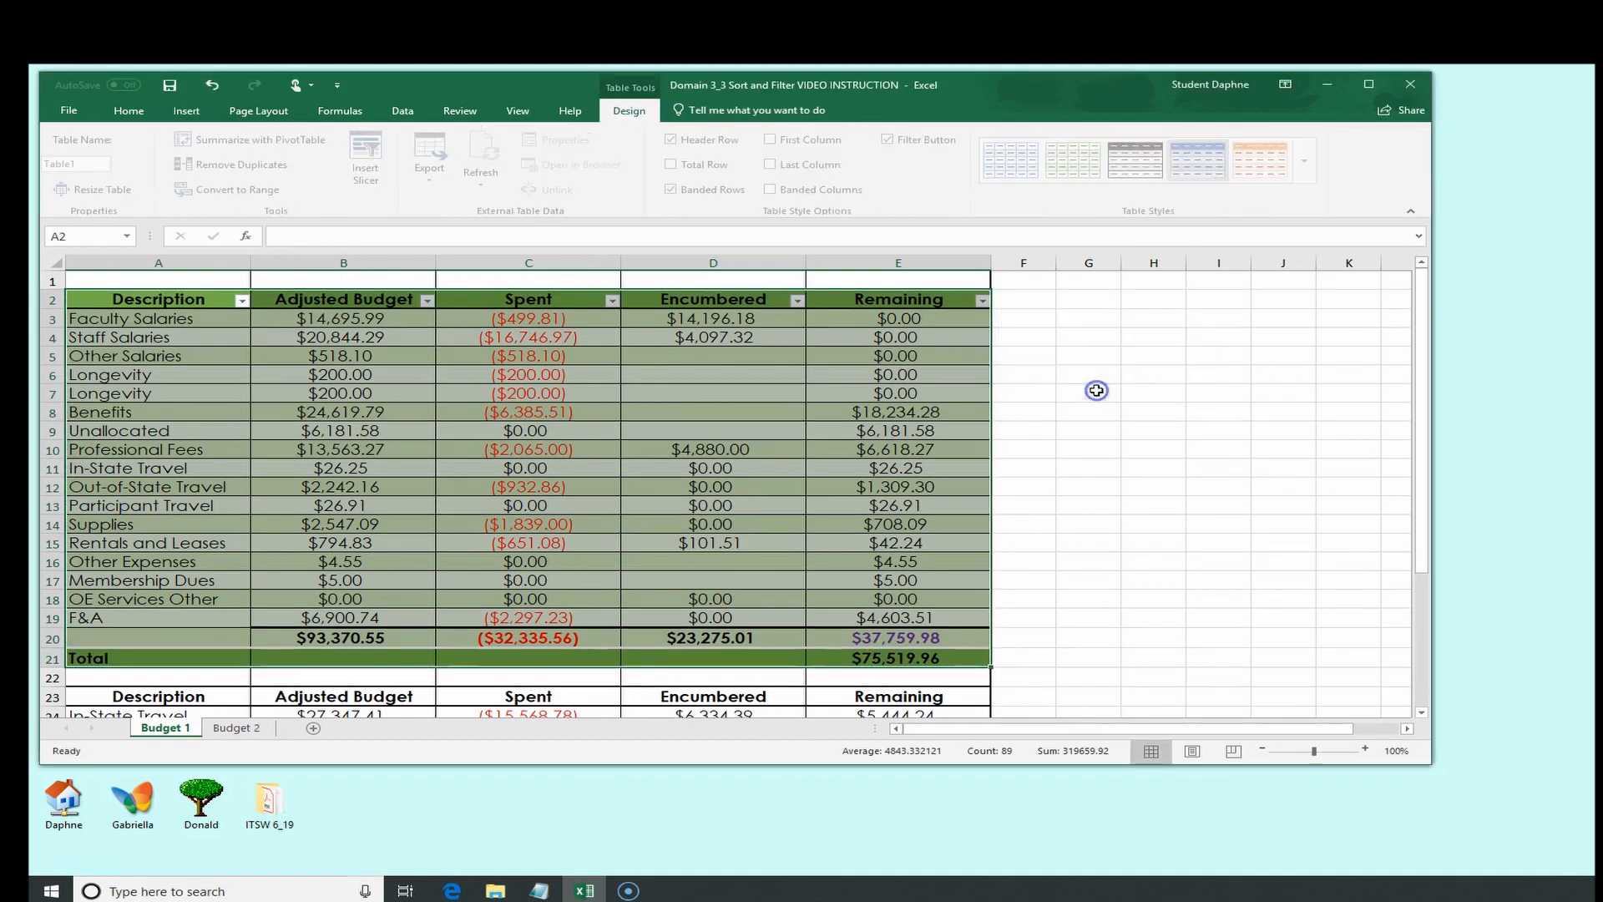
Sort the table by Adjusted Budget from smallest to largest, then undo the sort
click(427, 302)
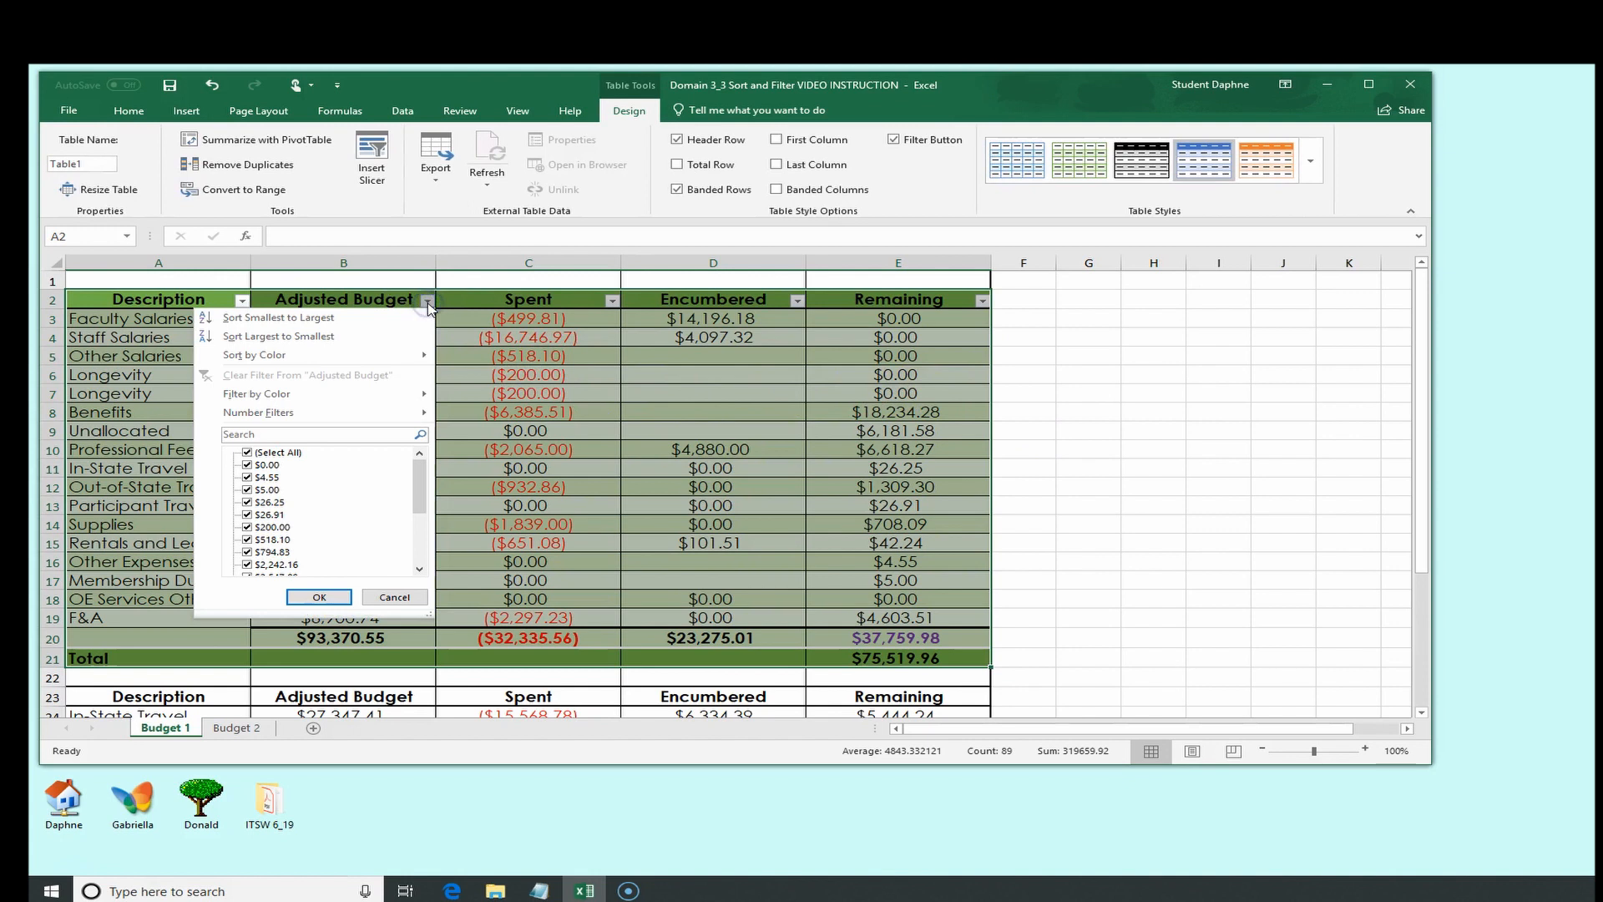
click(383, 319)
click(383, 313)
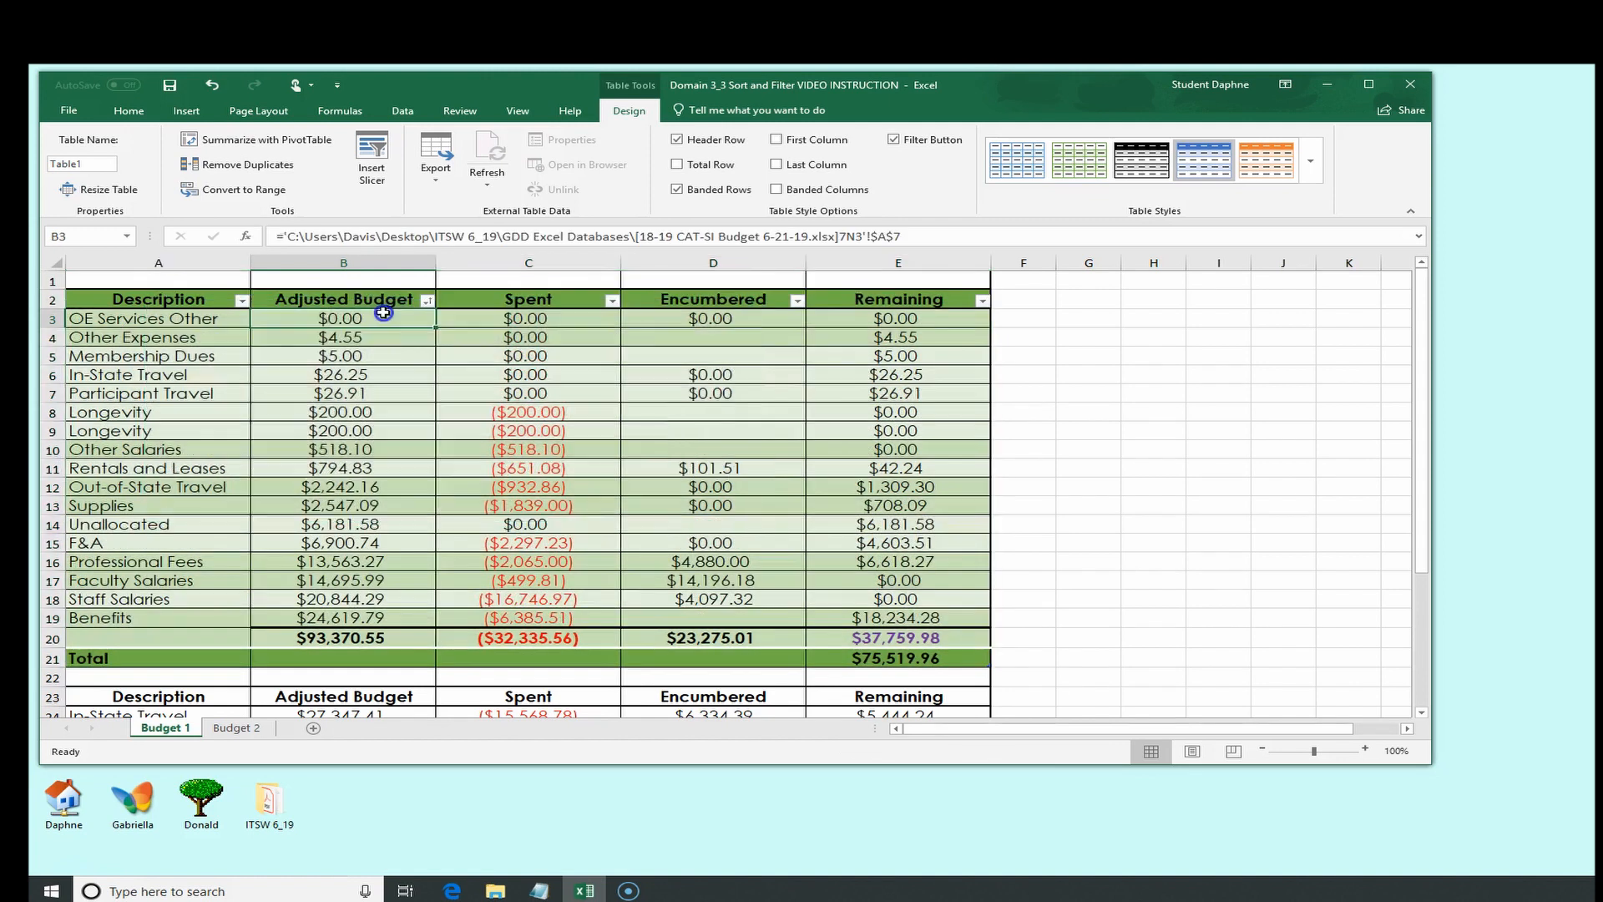
click(394, 619)
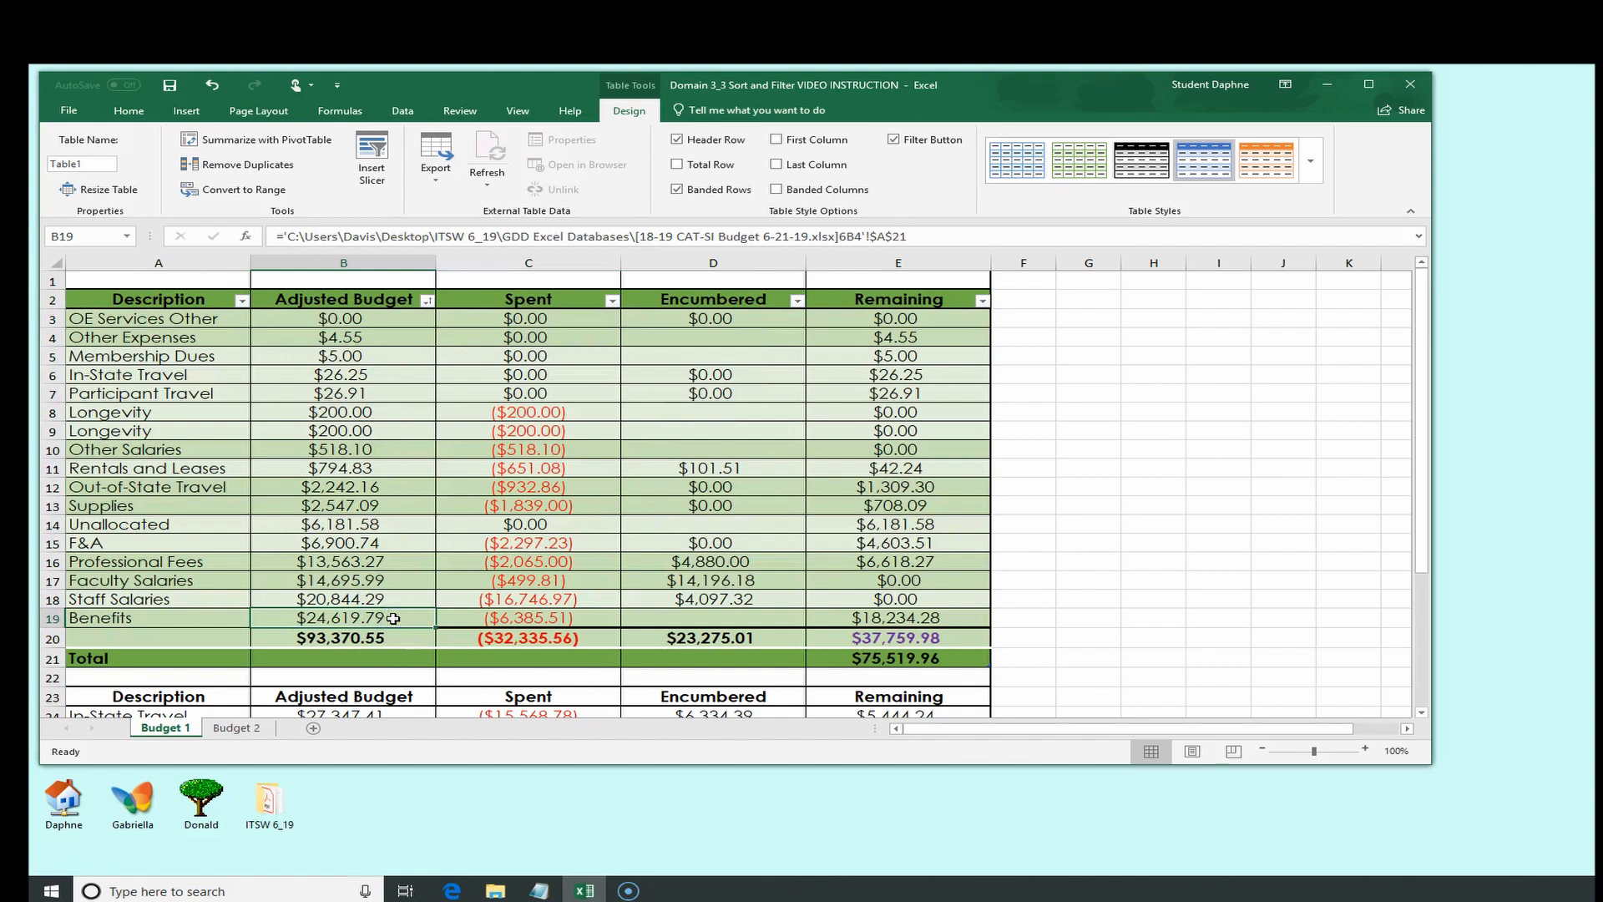
click(369, 597)
click(214, 84)
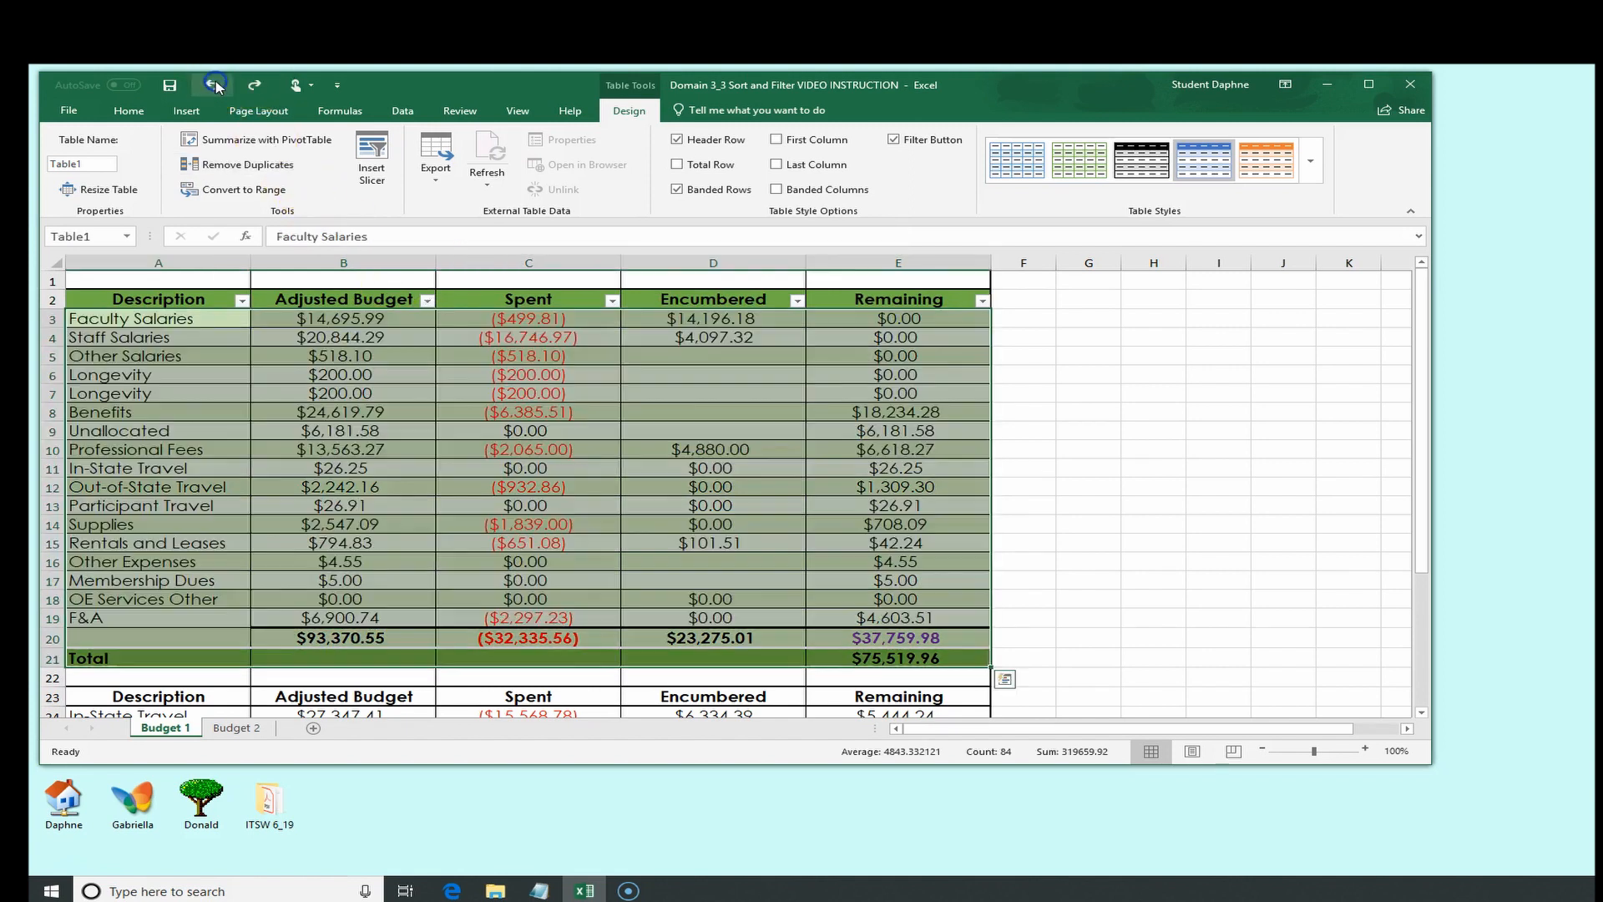
Filter the Description column to show only Faculty Salaries and Other Salaries
click(241, 301)
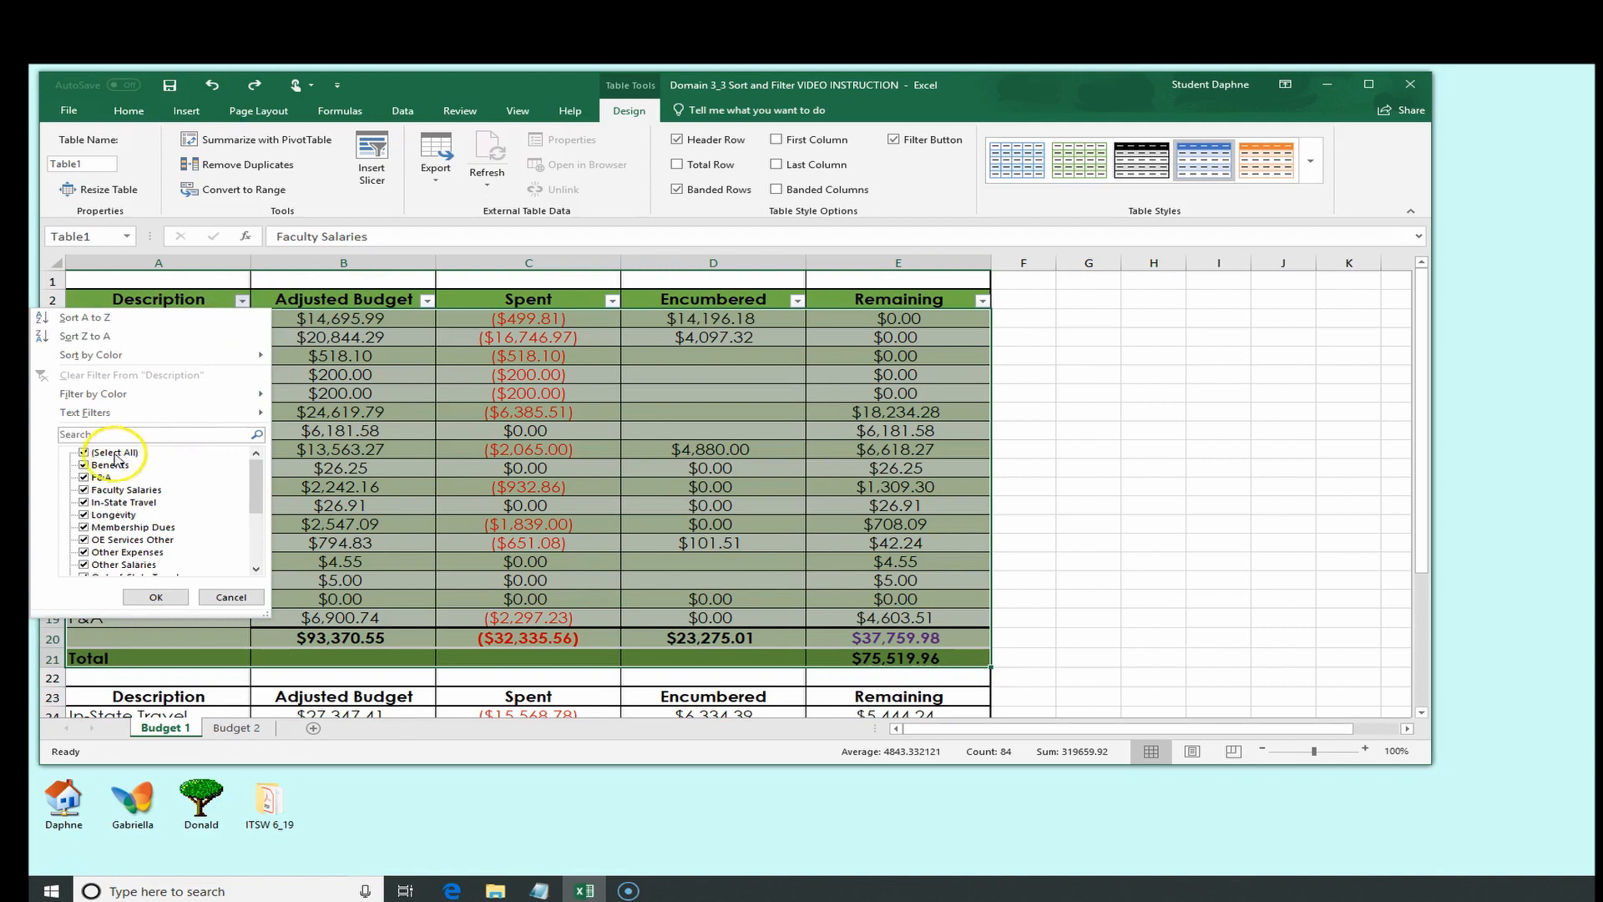
click(83, 452)
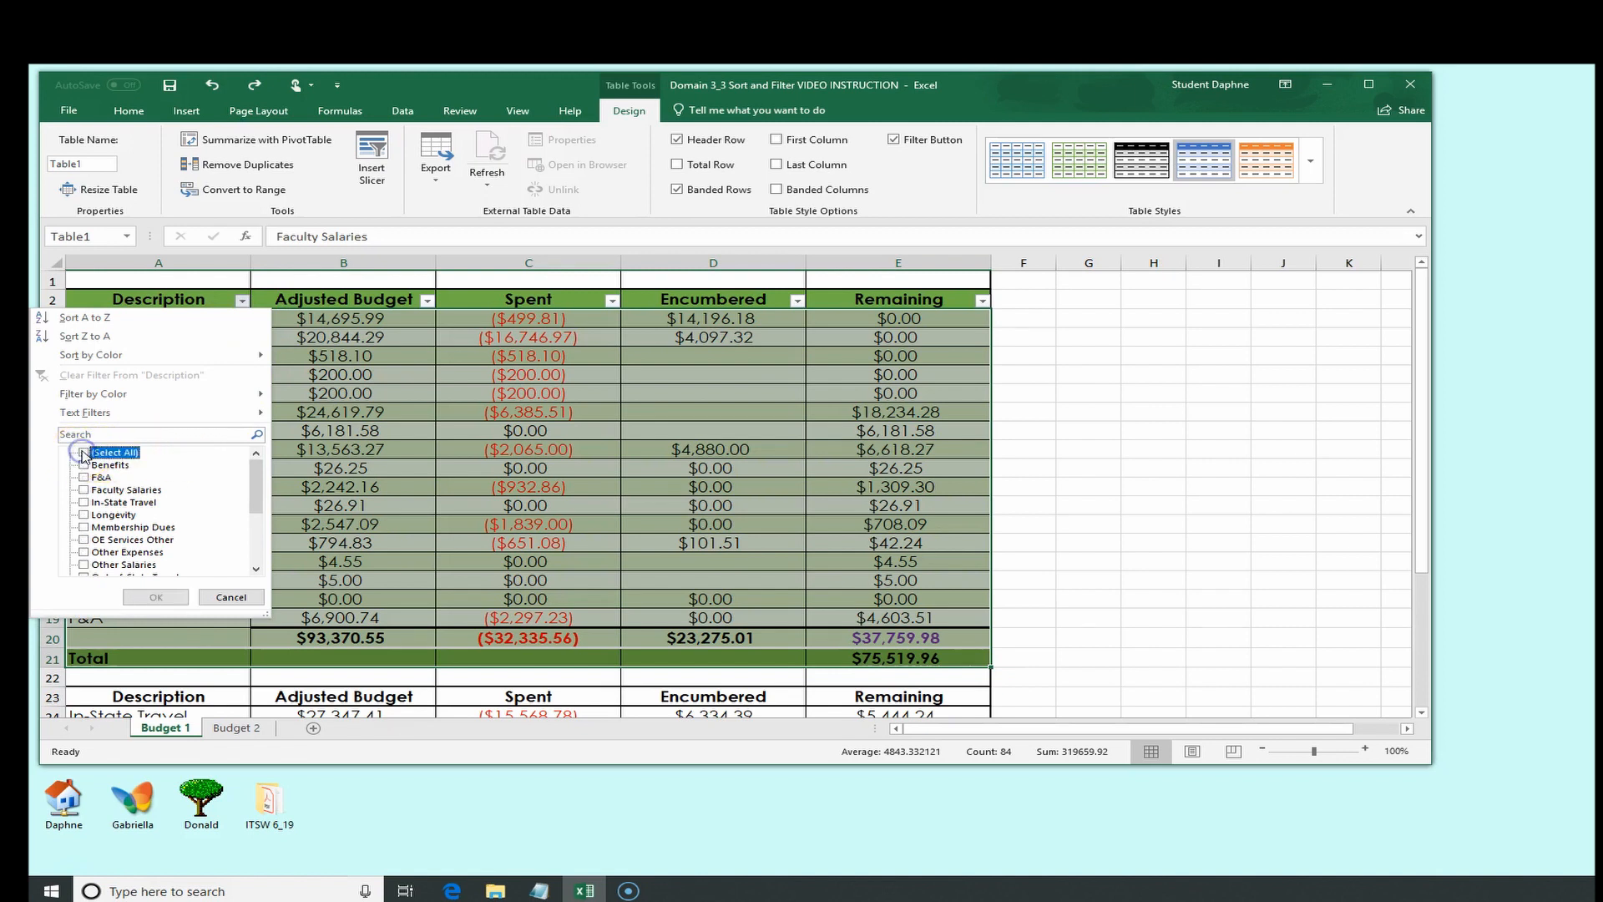
click(86, 491)
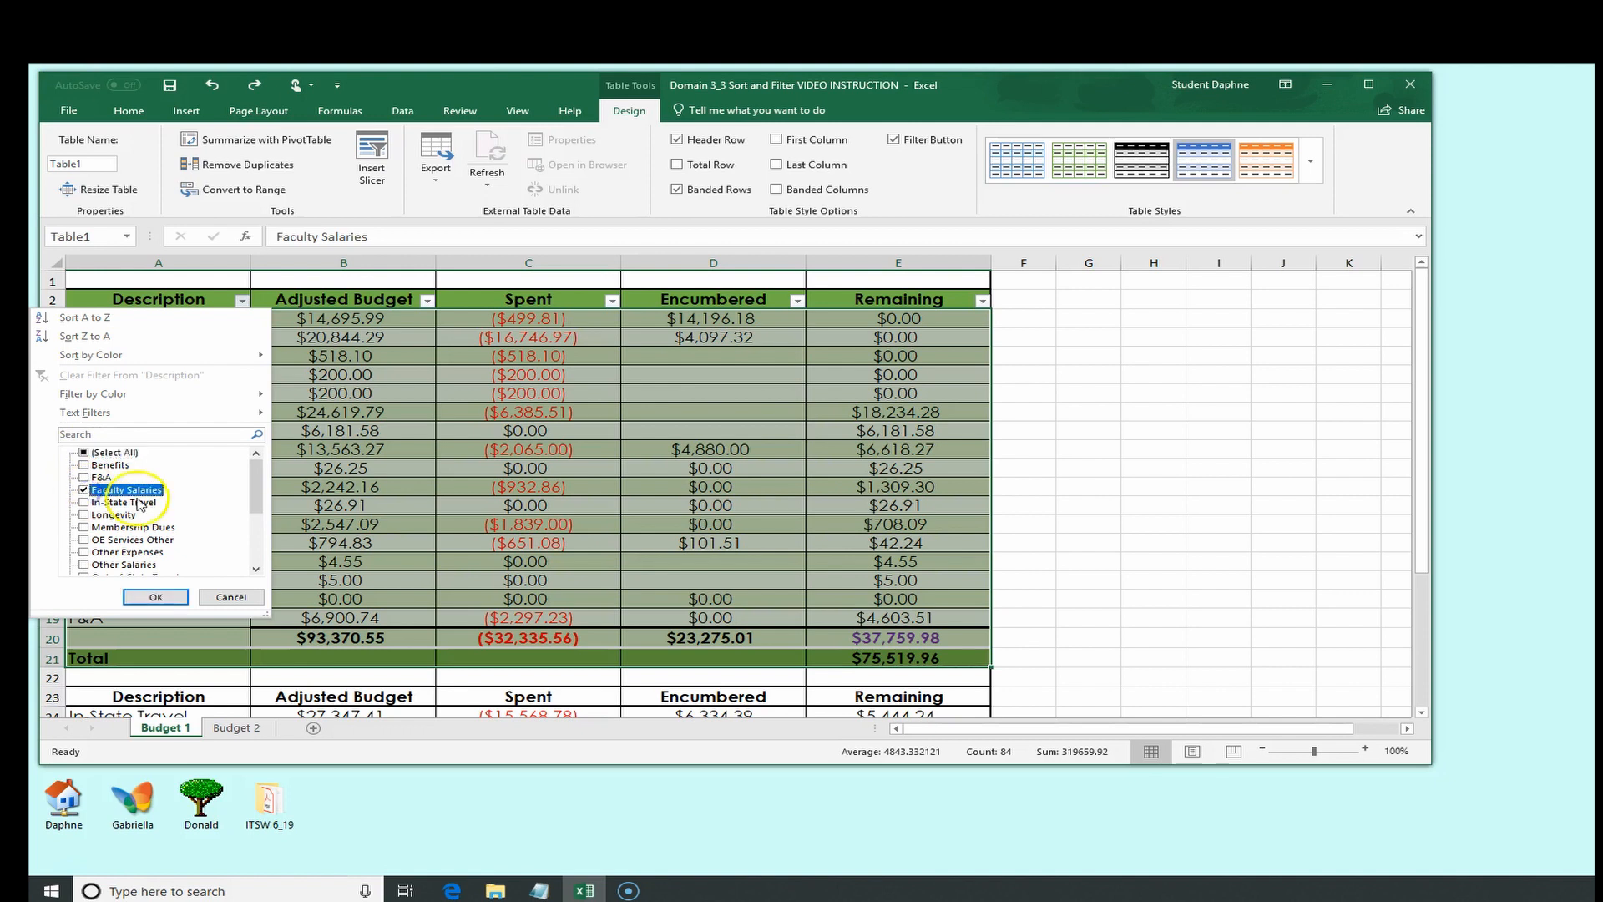
drag(257, 490, 259, 530)
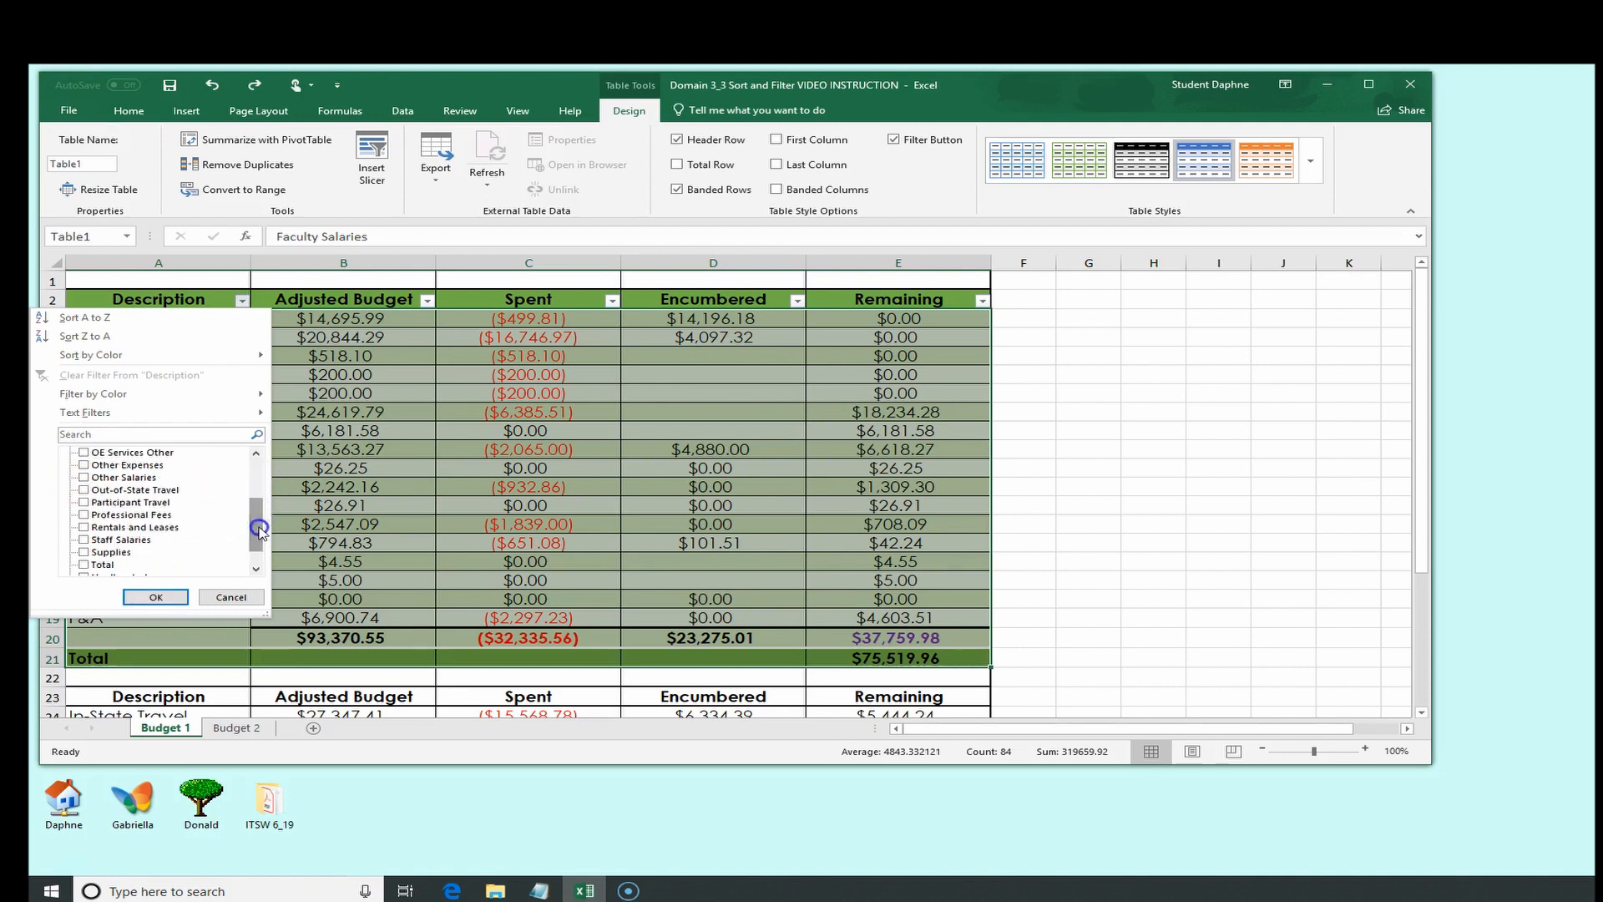
click(84, 478)
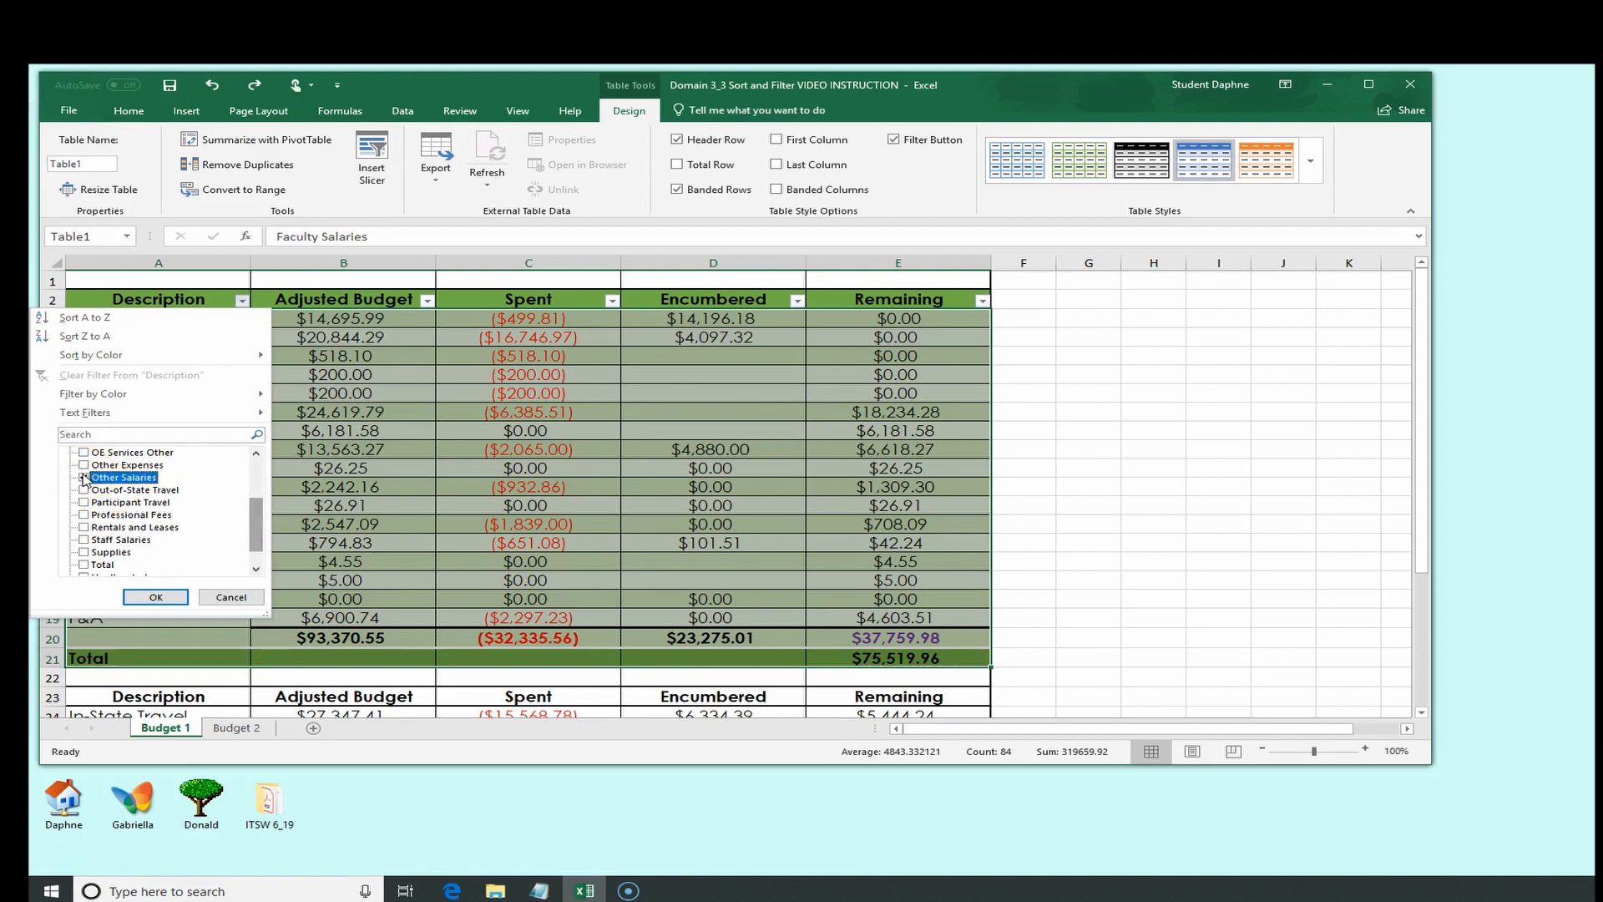
click(157, 596)
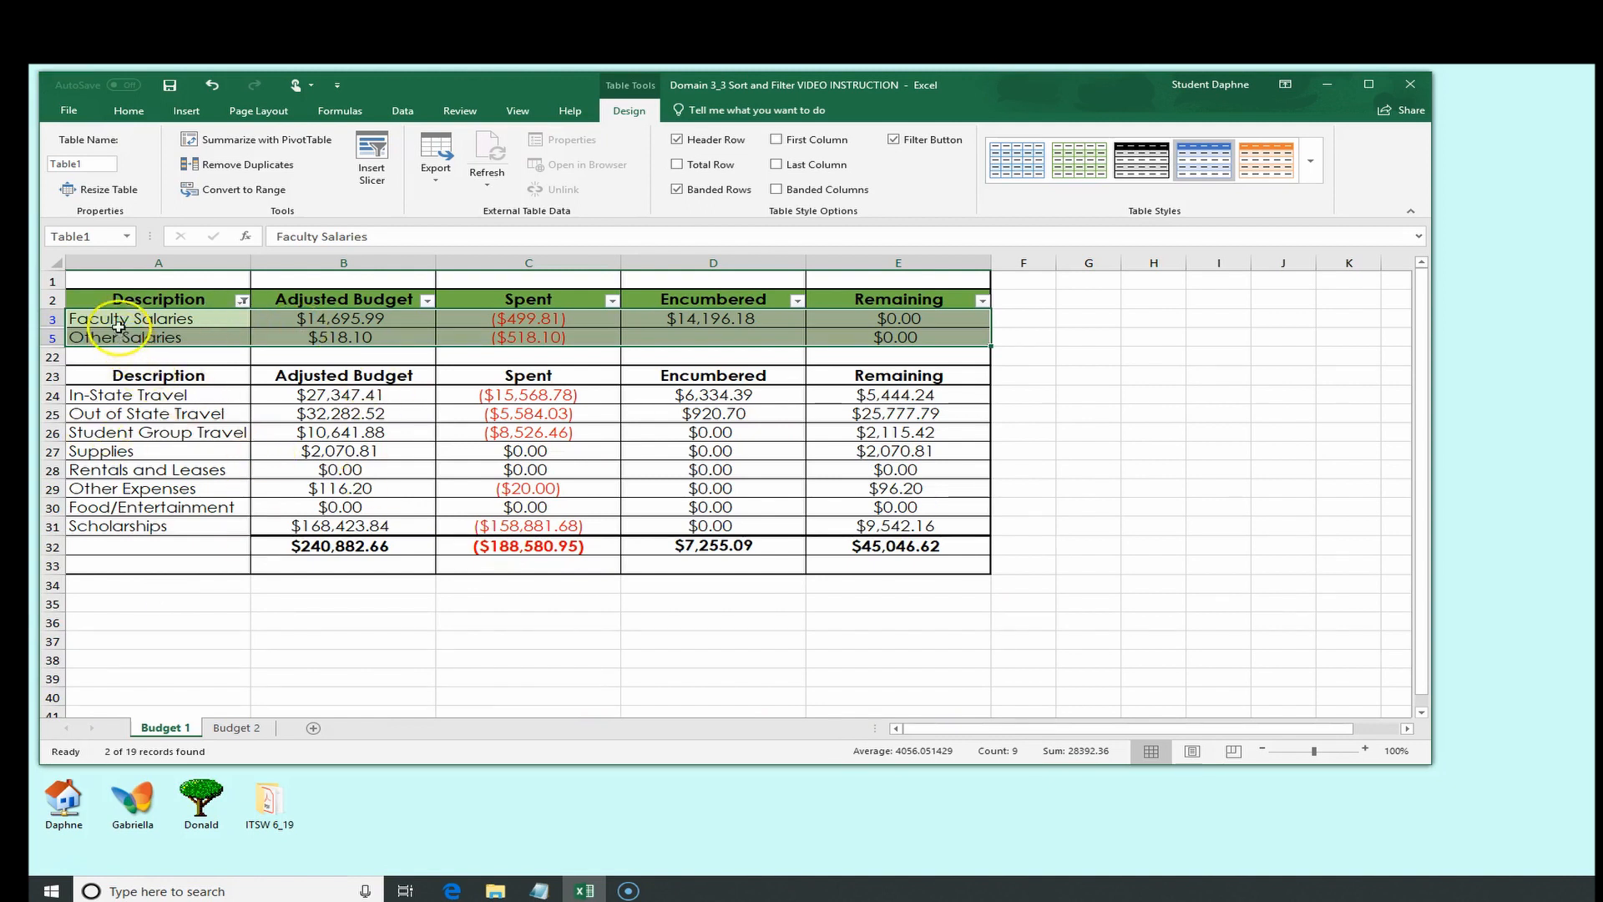
Select the filtered rows and undo the Description filter
drag(118, 324, 881, 337)
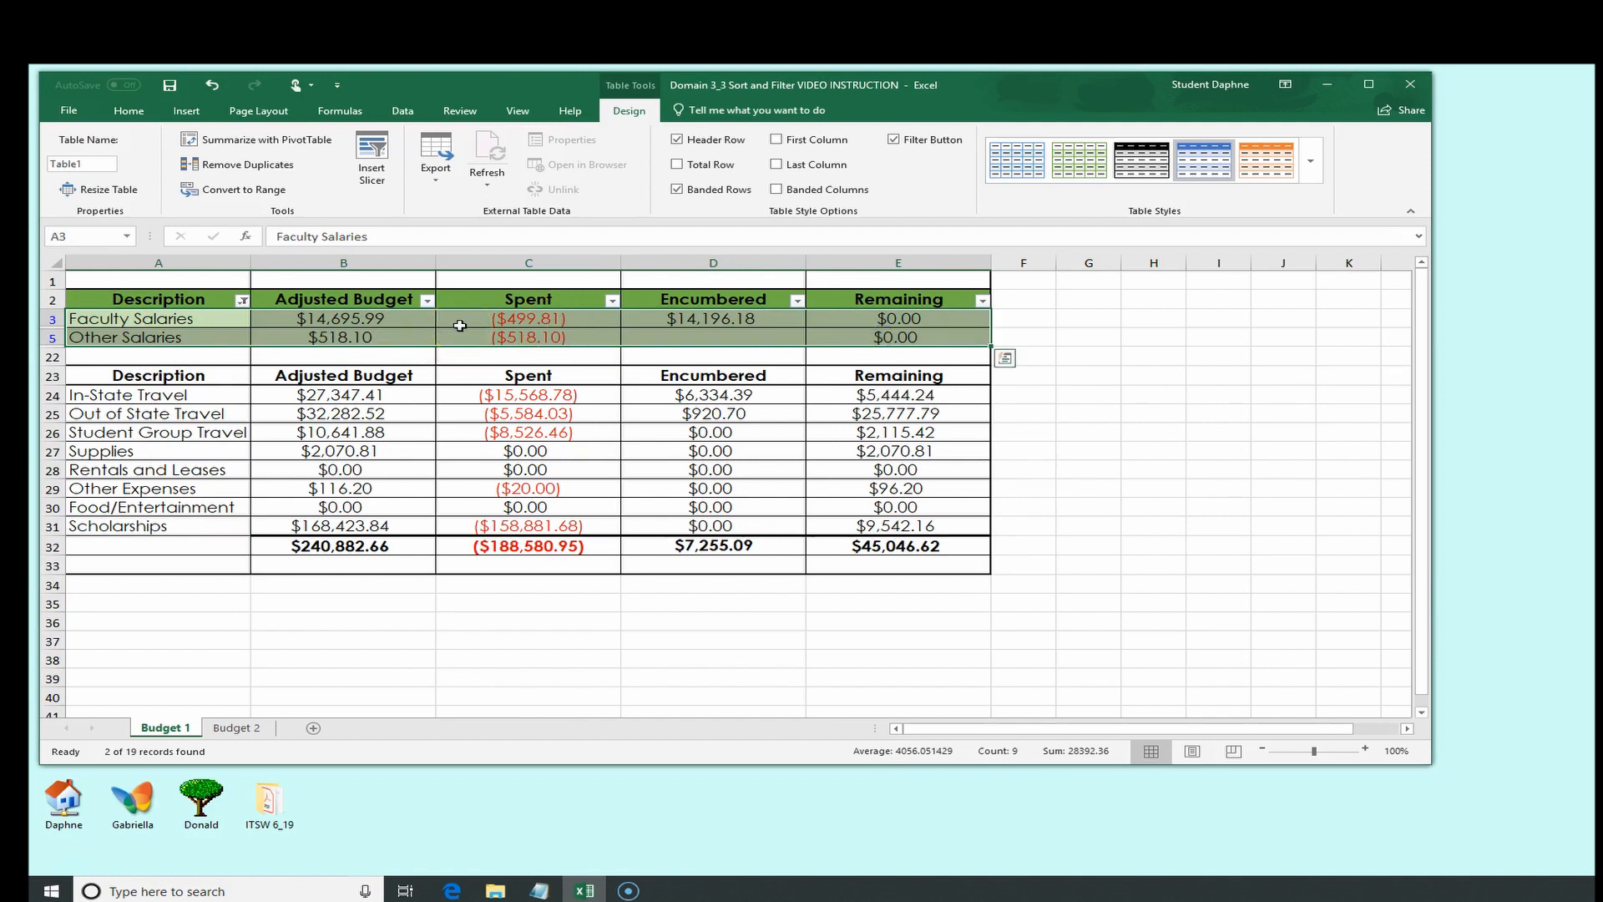
click(213, 85)
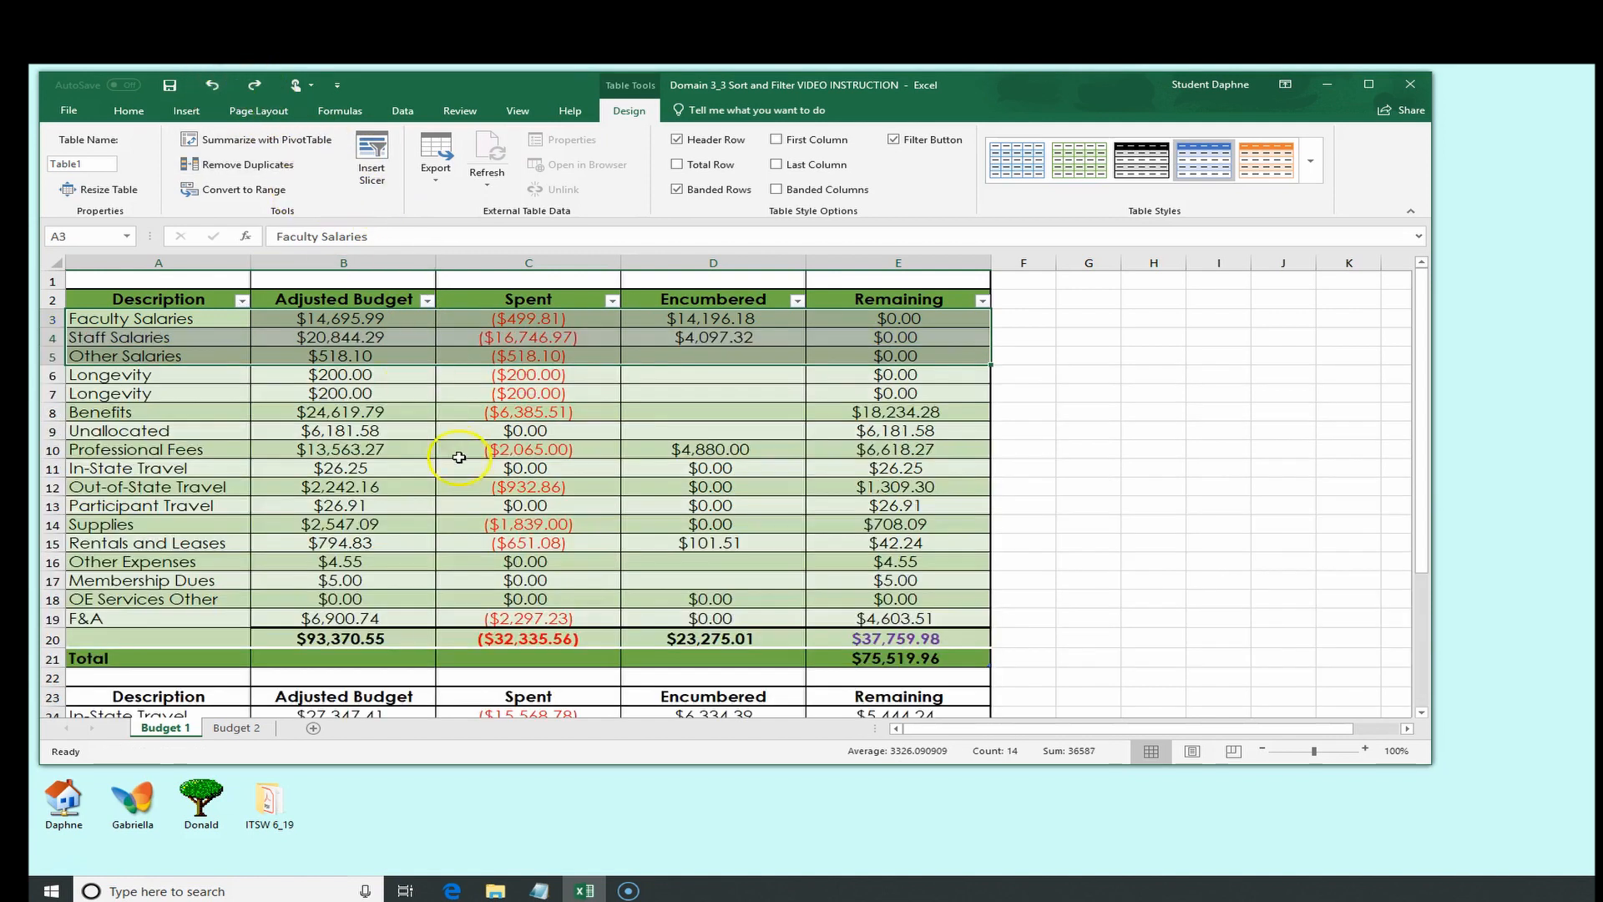
click(474, 483)
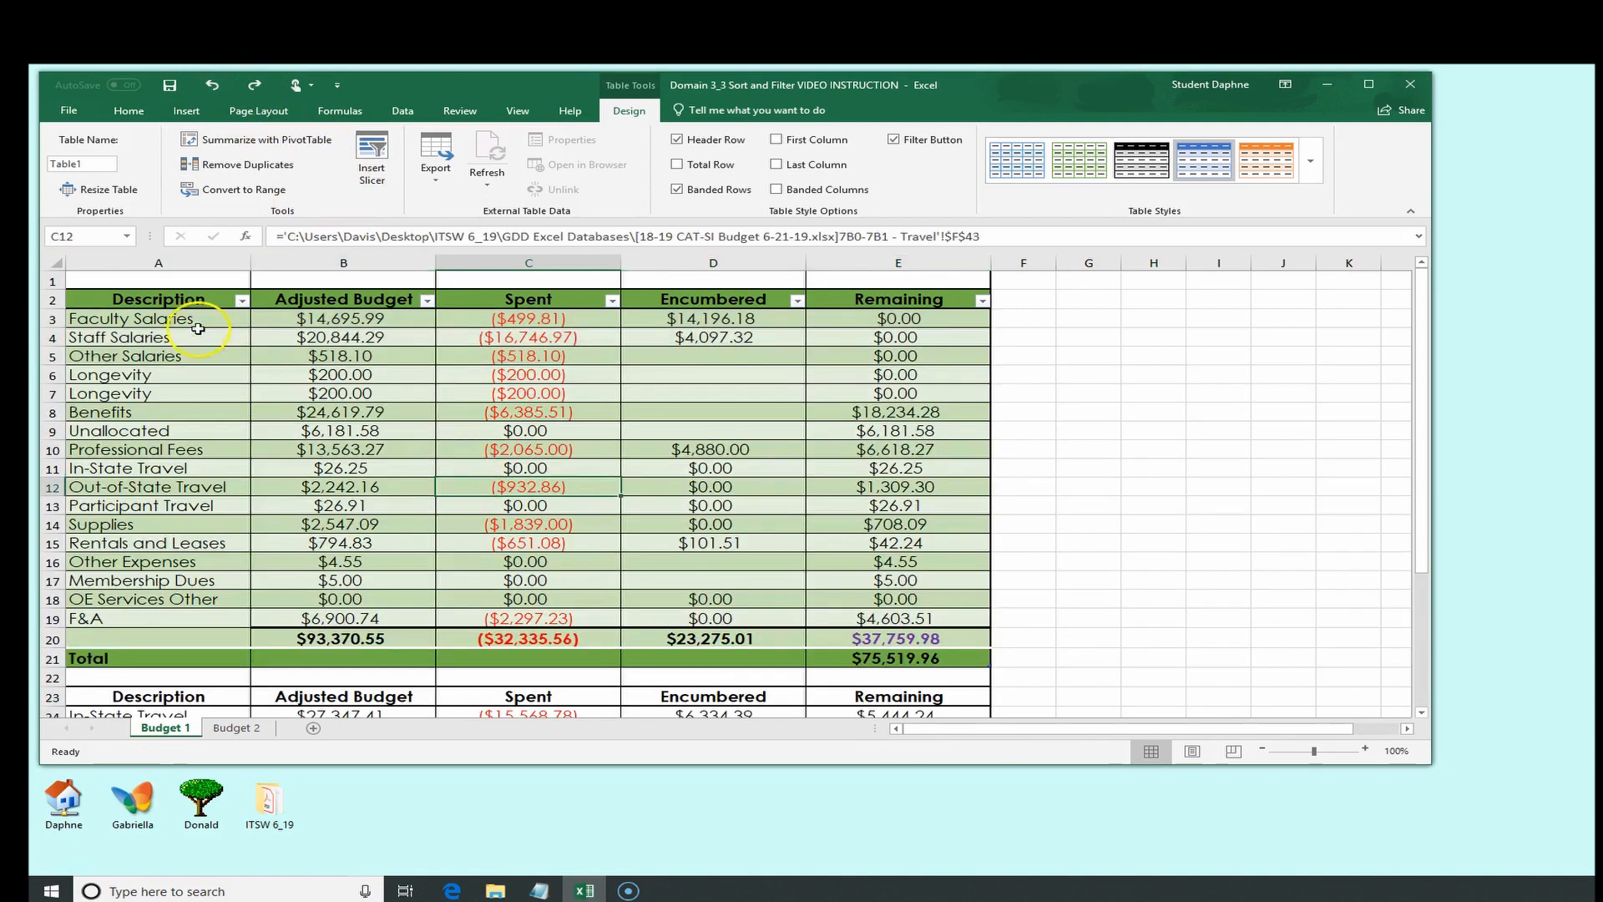
click(163, 299)
click(259, 289)
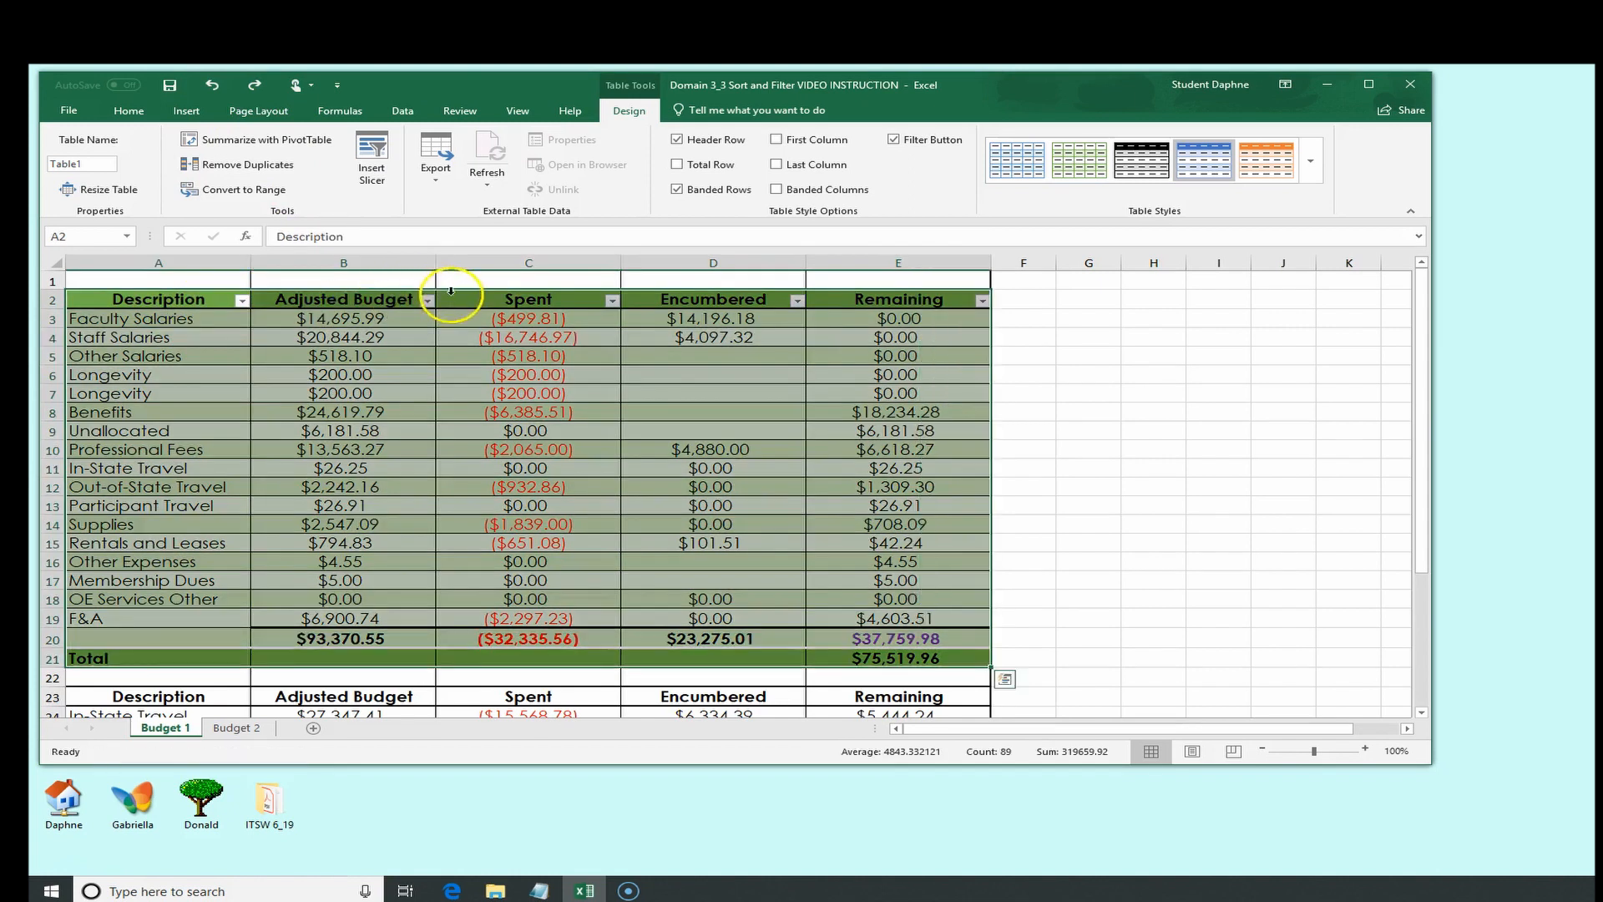
click(527, 299)
click(704, 302)
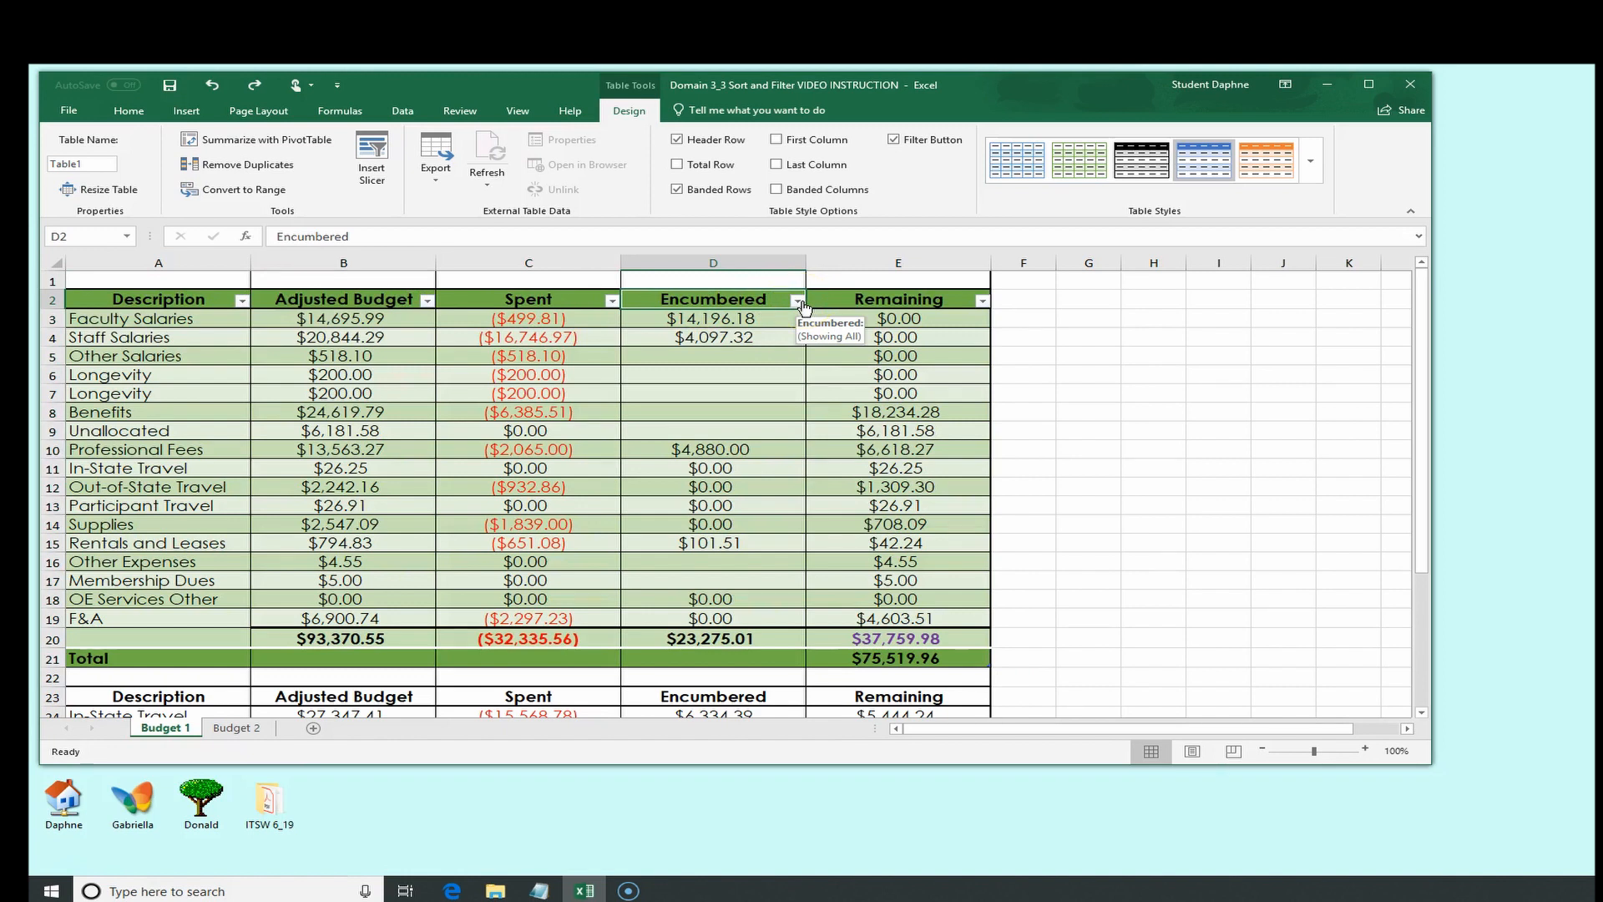
Highlight the 3_3_2 Sort Data by Multiple Columns topic in the notes and return to the workbook
click(538, 892)
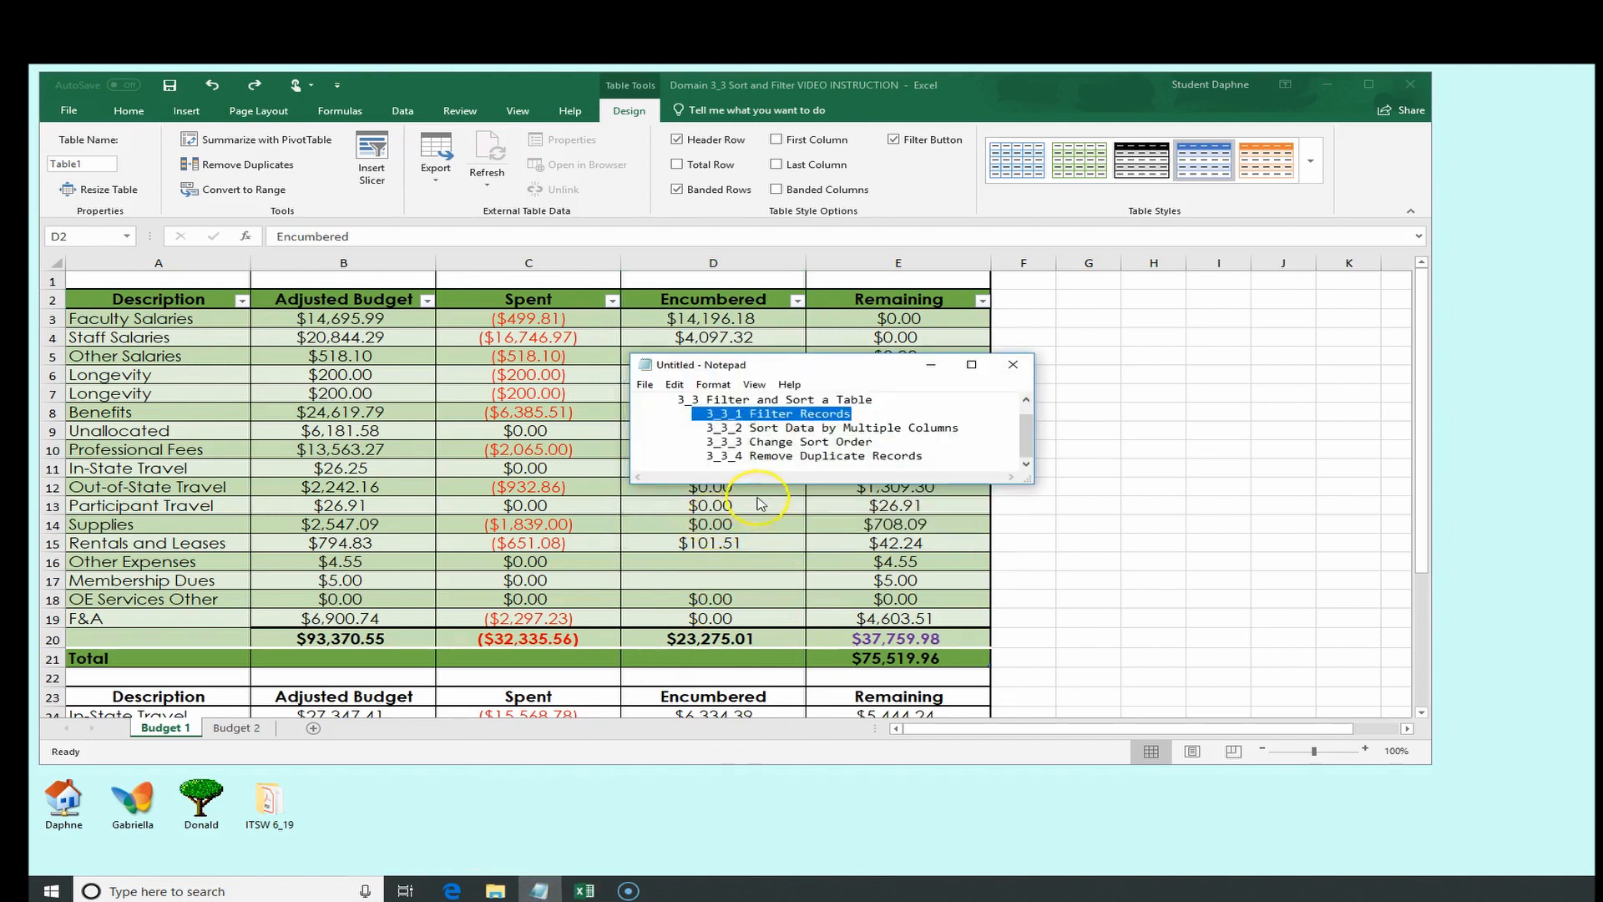
click(801, 456)
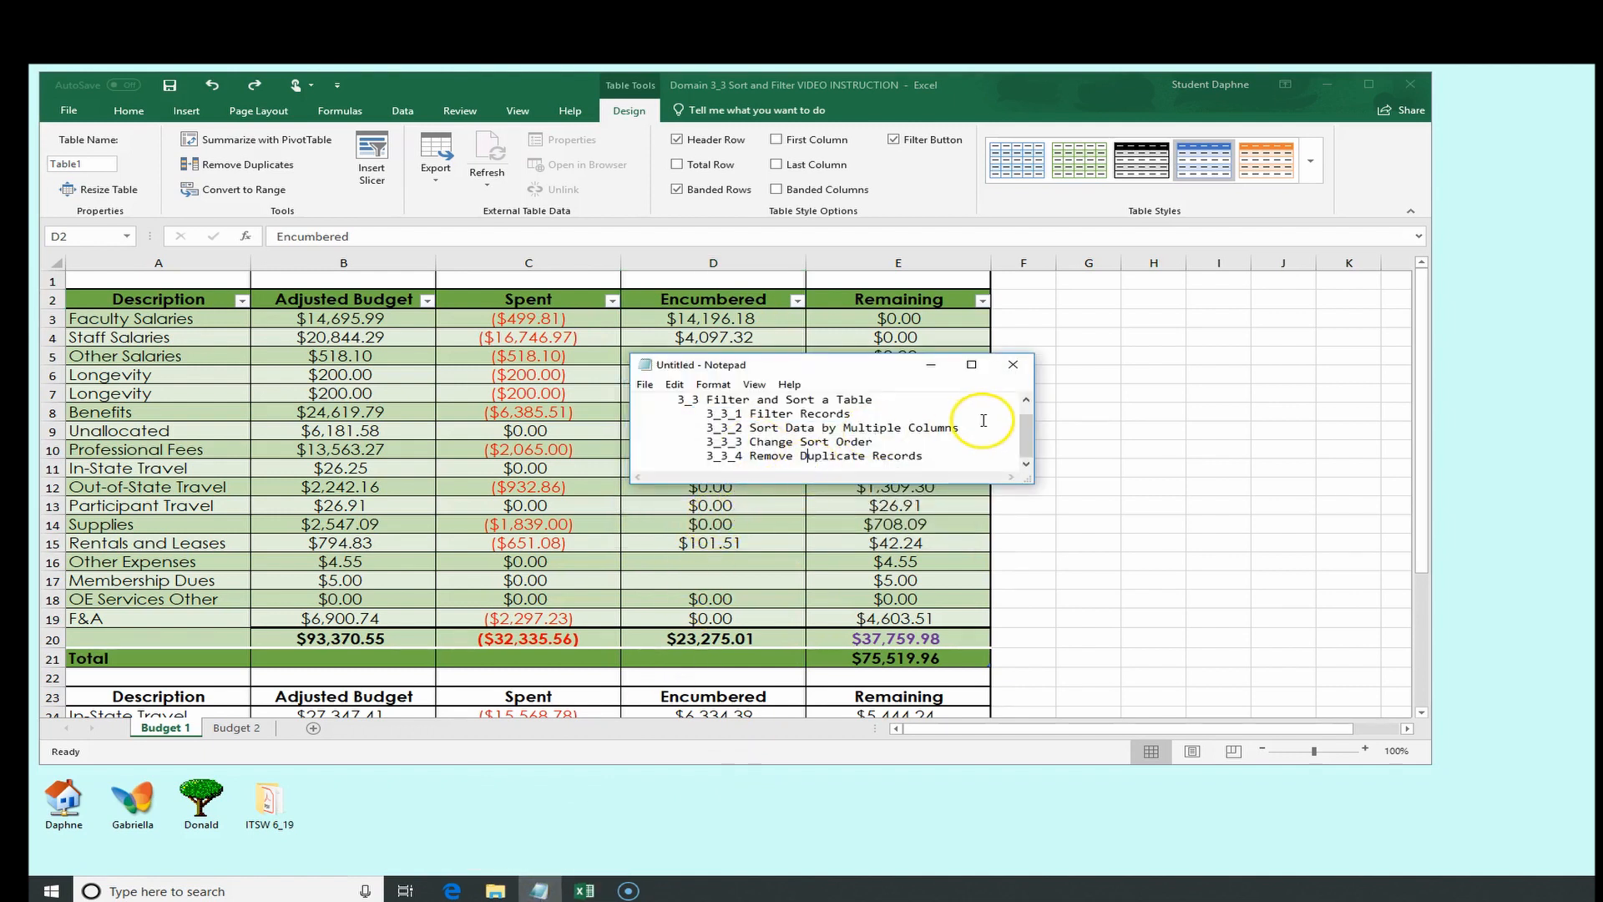
drag(960, 427, 709, 427)
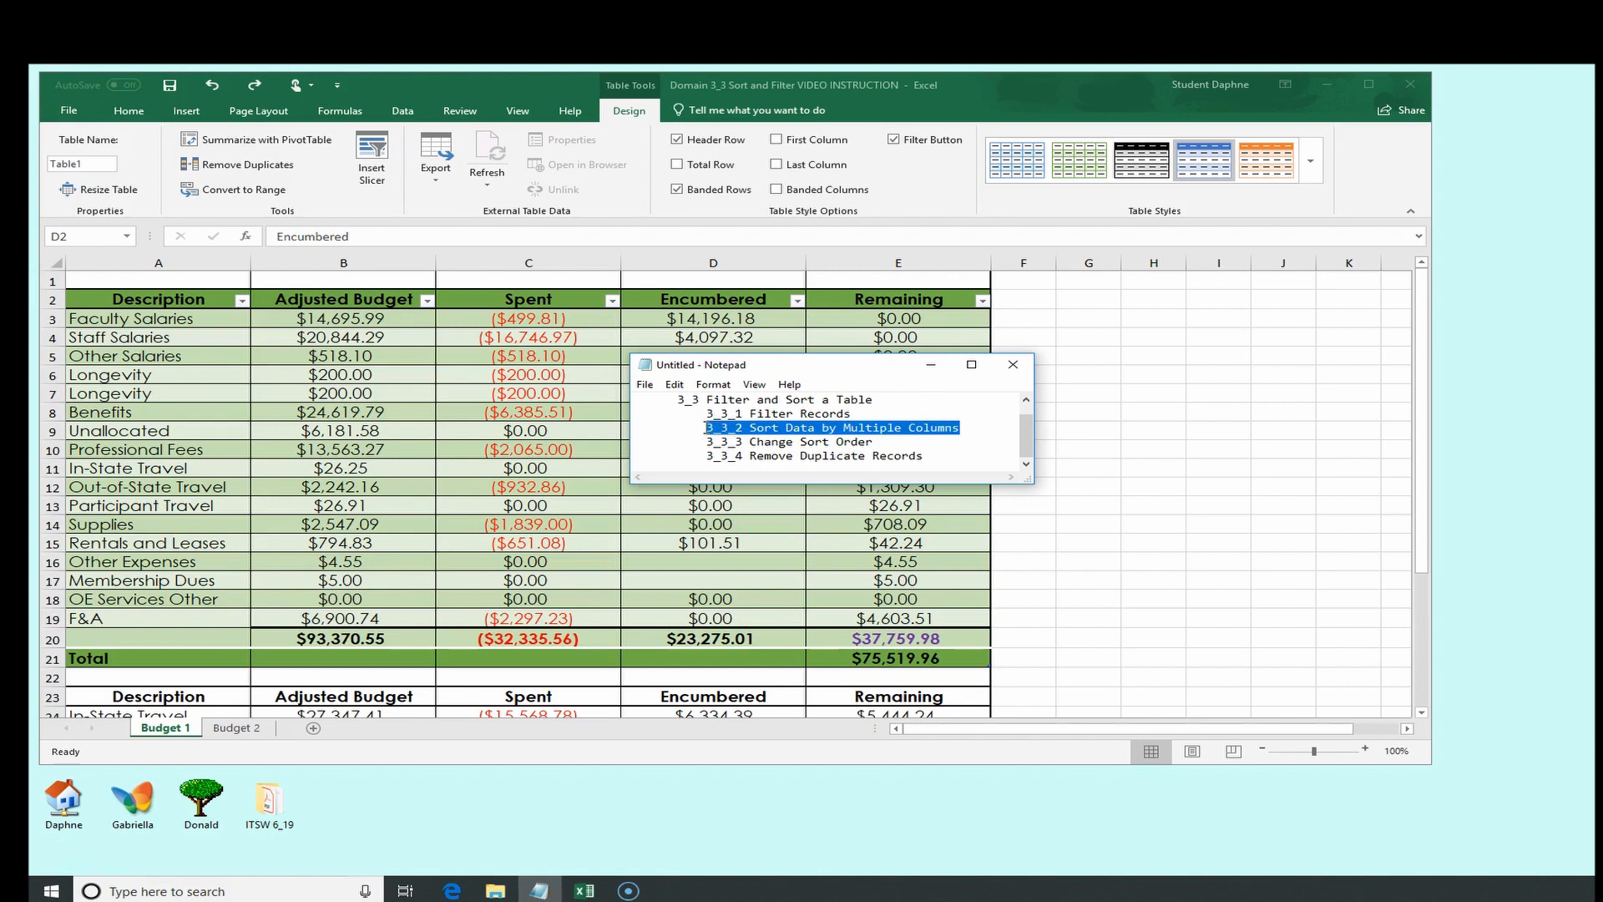
click(931, 364)
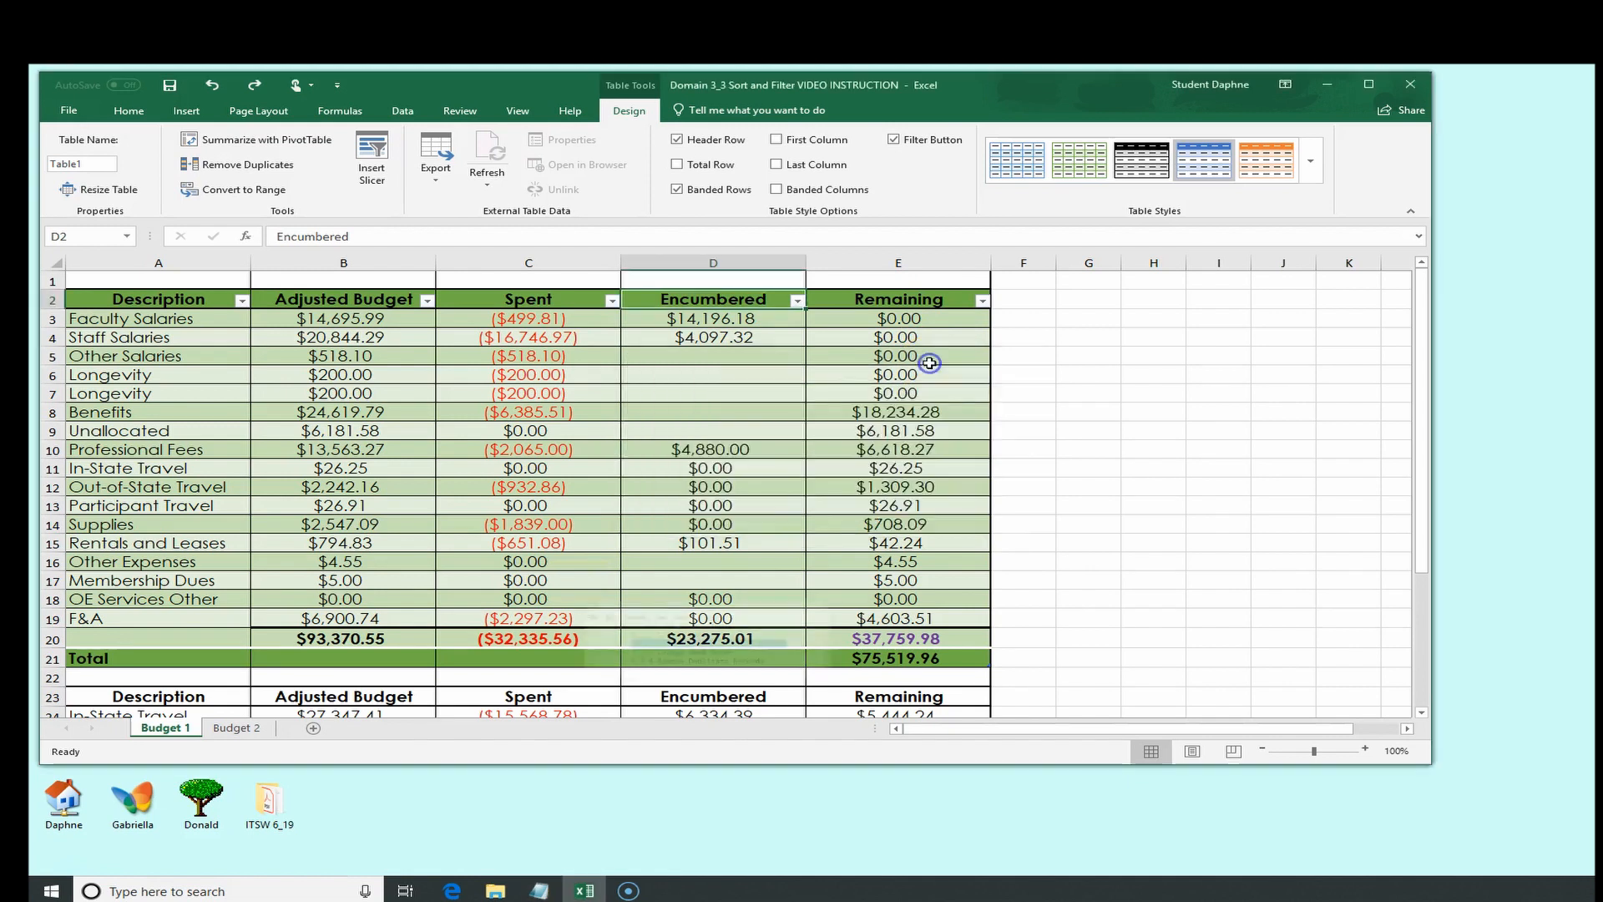
Select the table range A2:E21 and open the Custom Sort dialog
click(209, 305)
drag(209, 305, 919, 656)
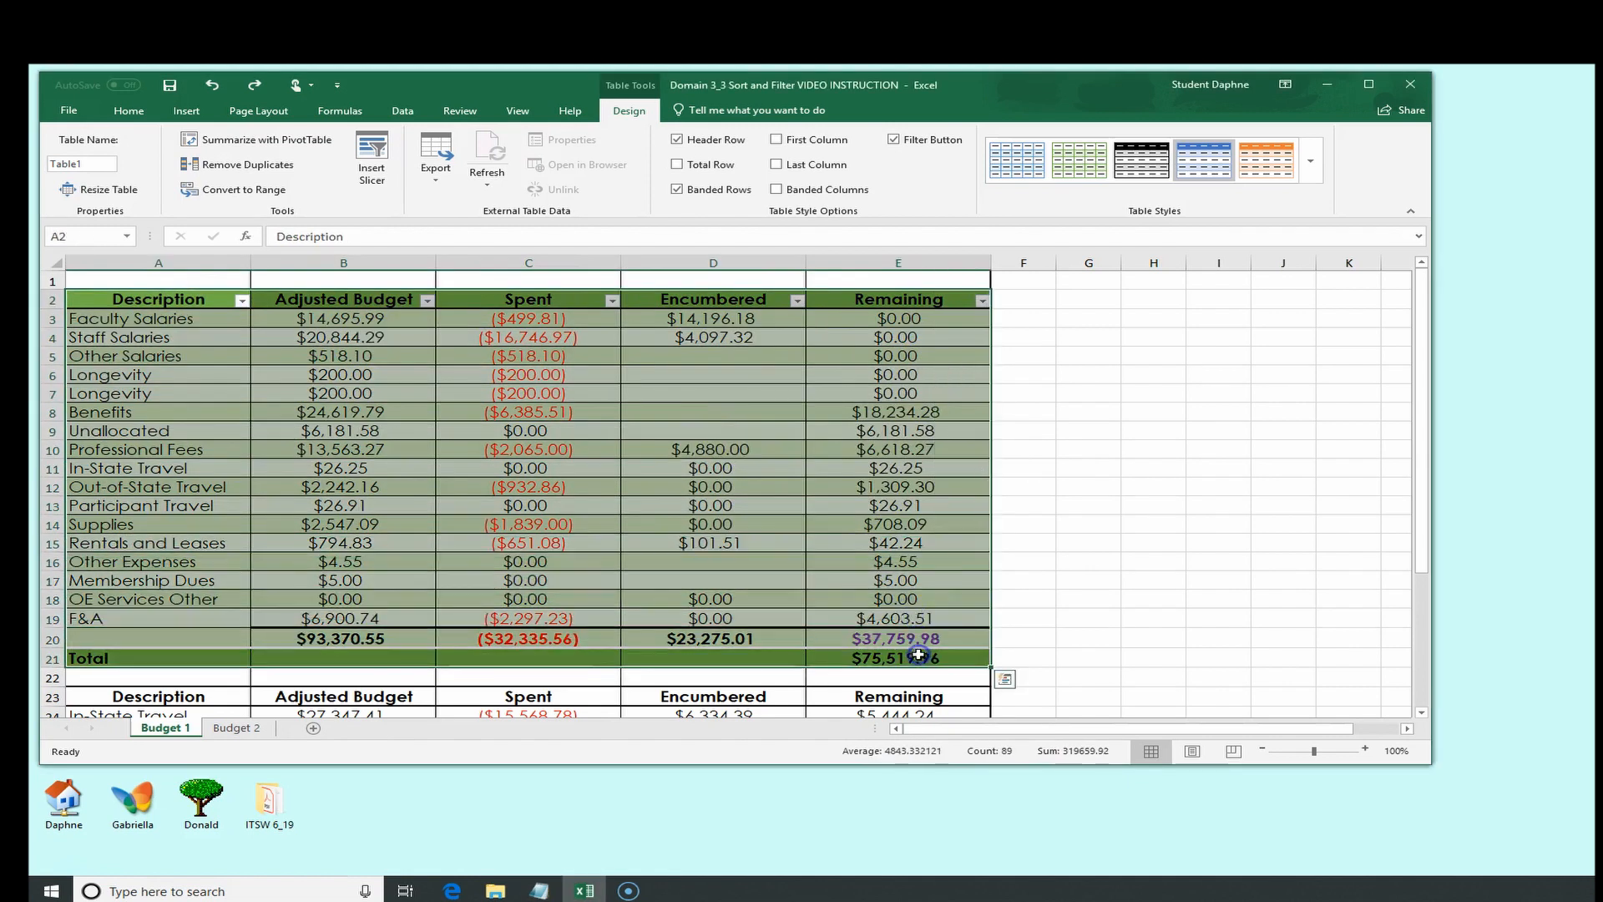
click(114, 111)
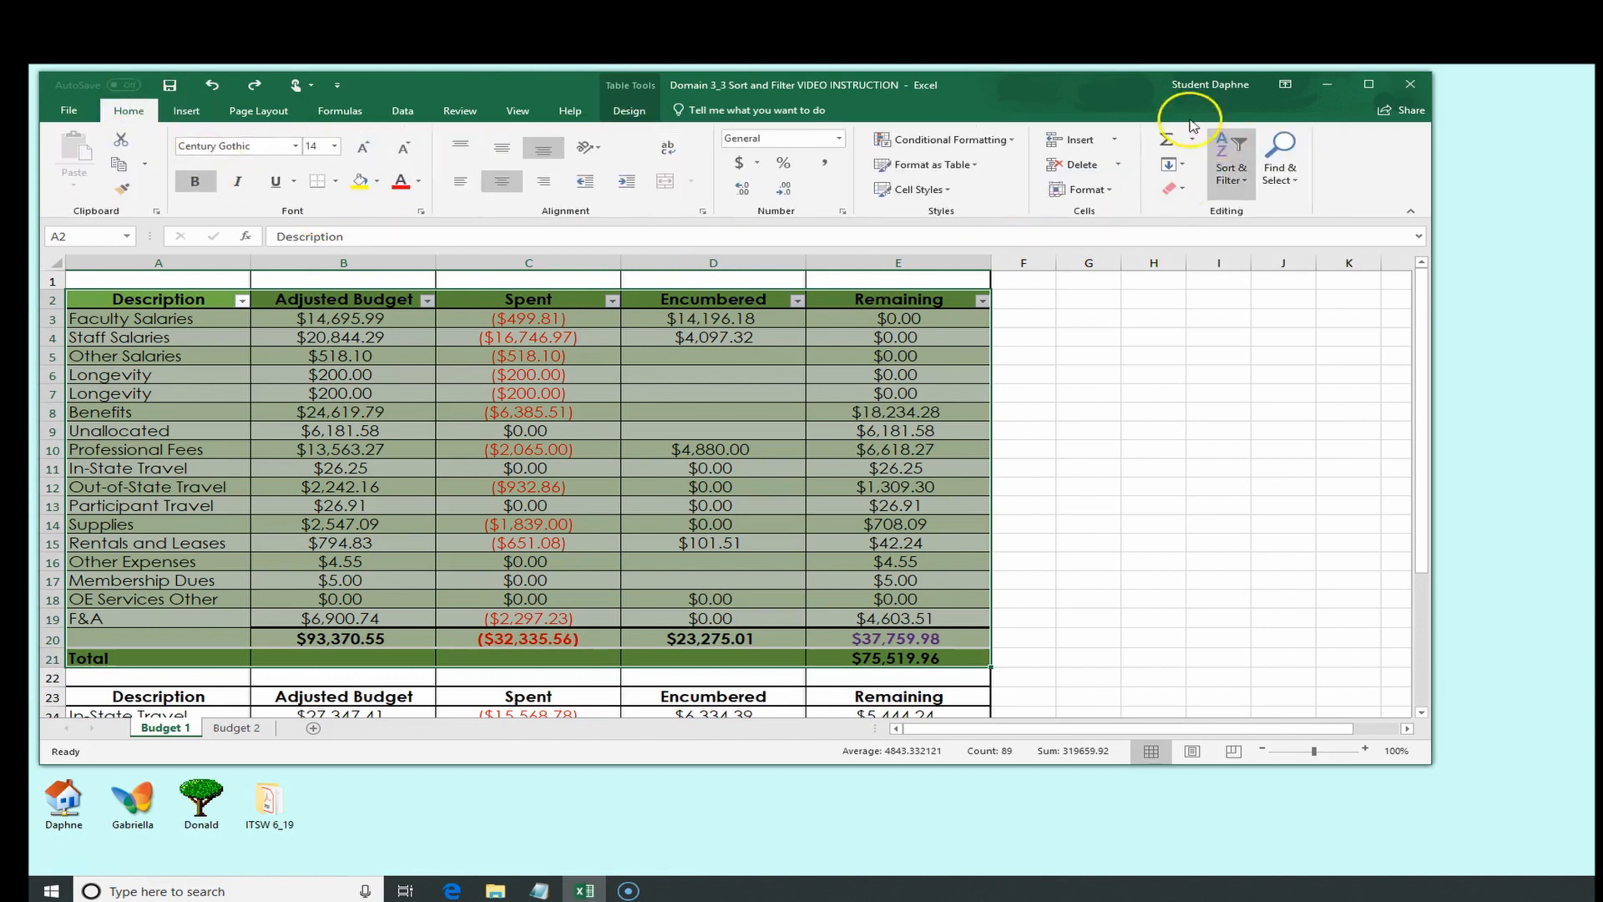
click(1245, 181)
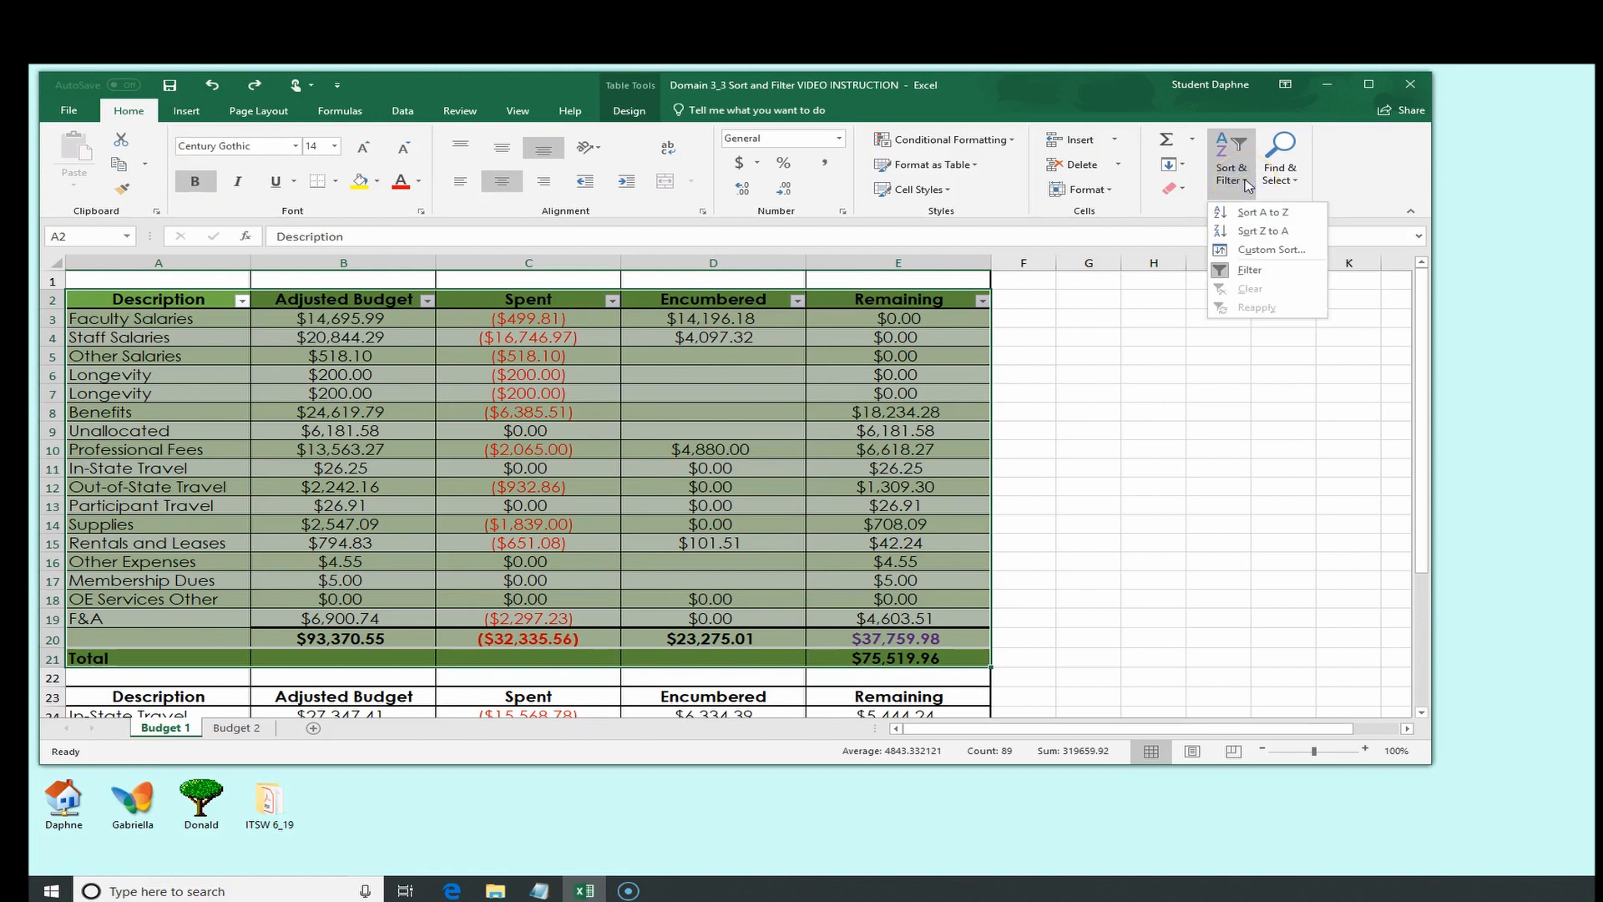
click(1258, 211)
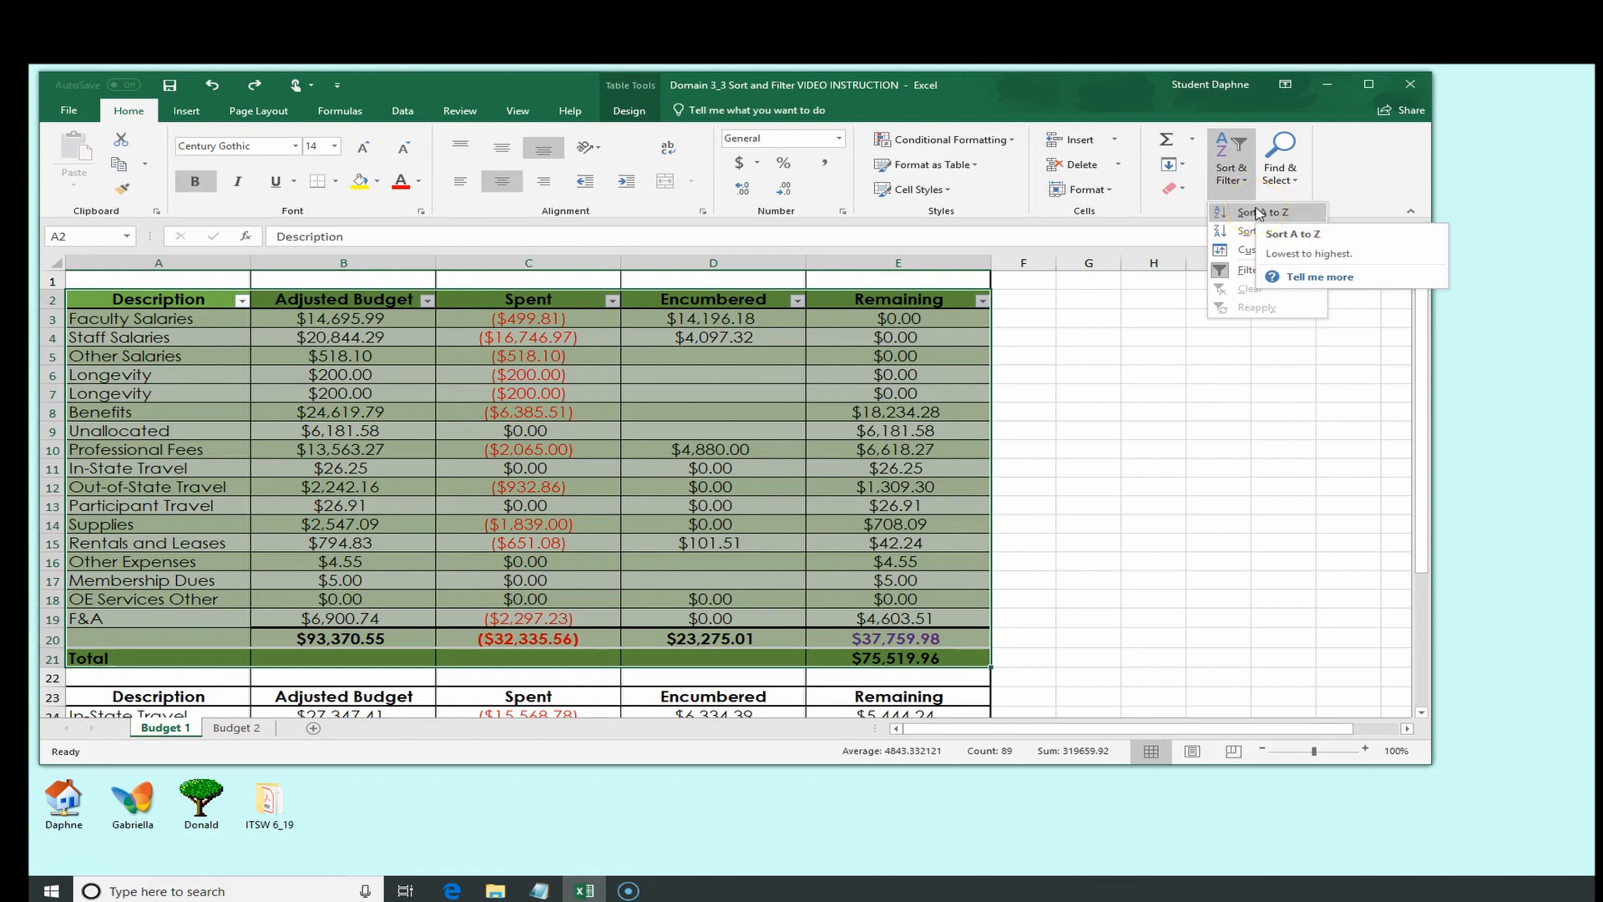
click(1239, 252)
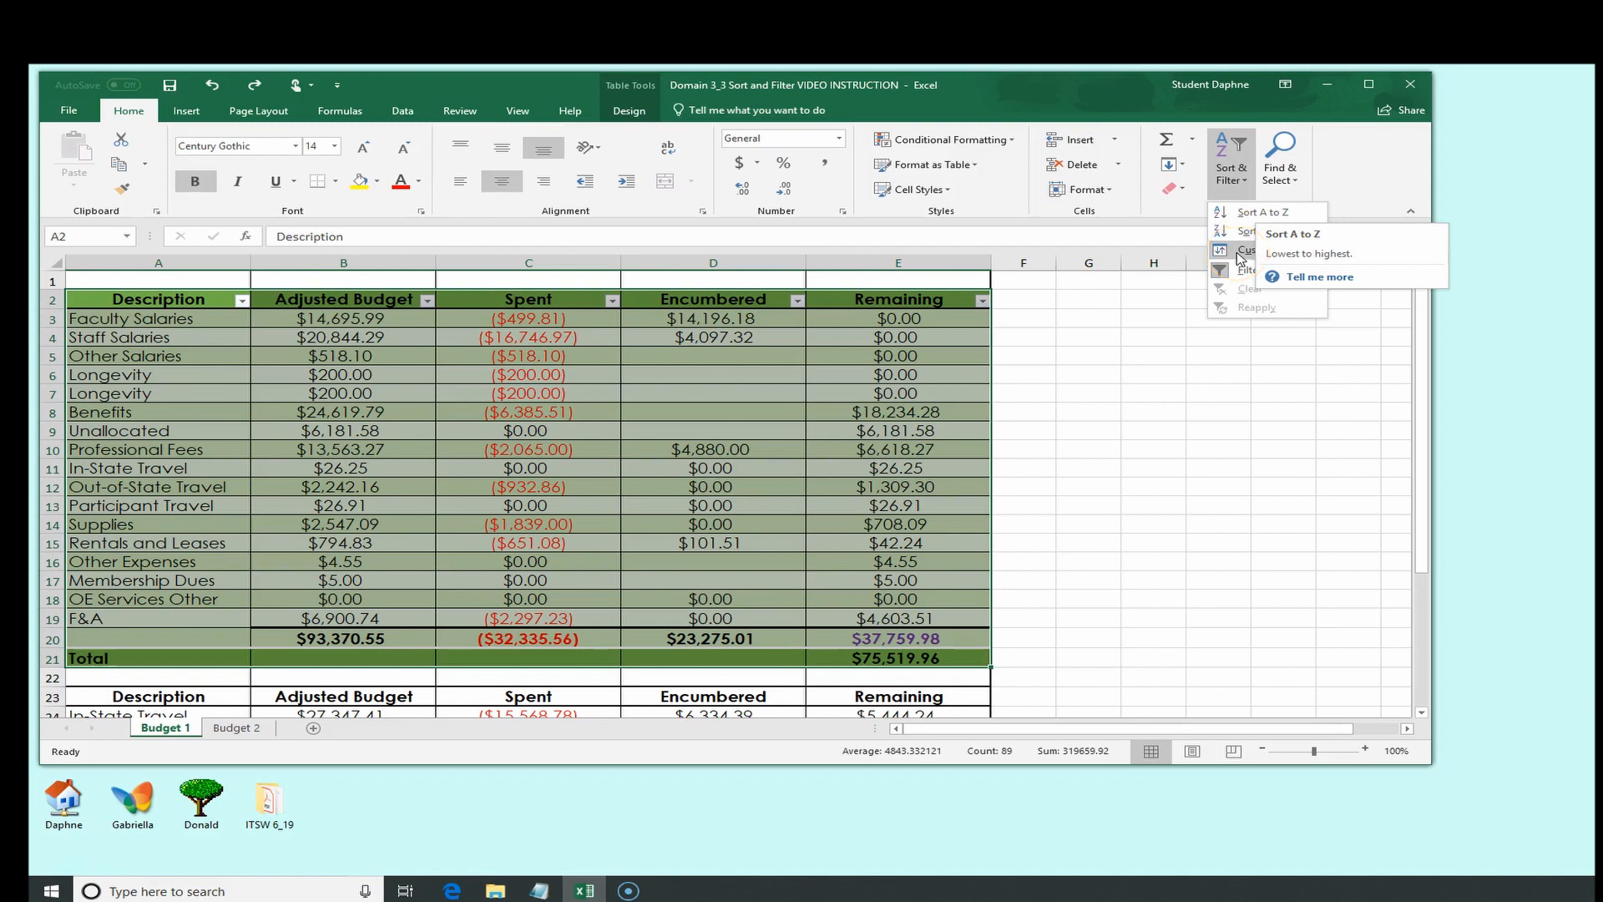
click(1238, 253)
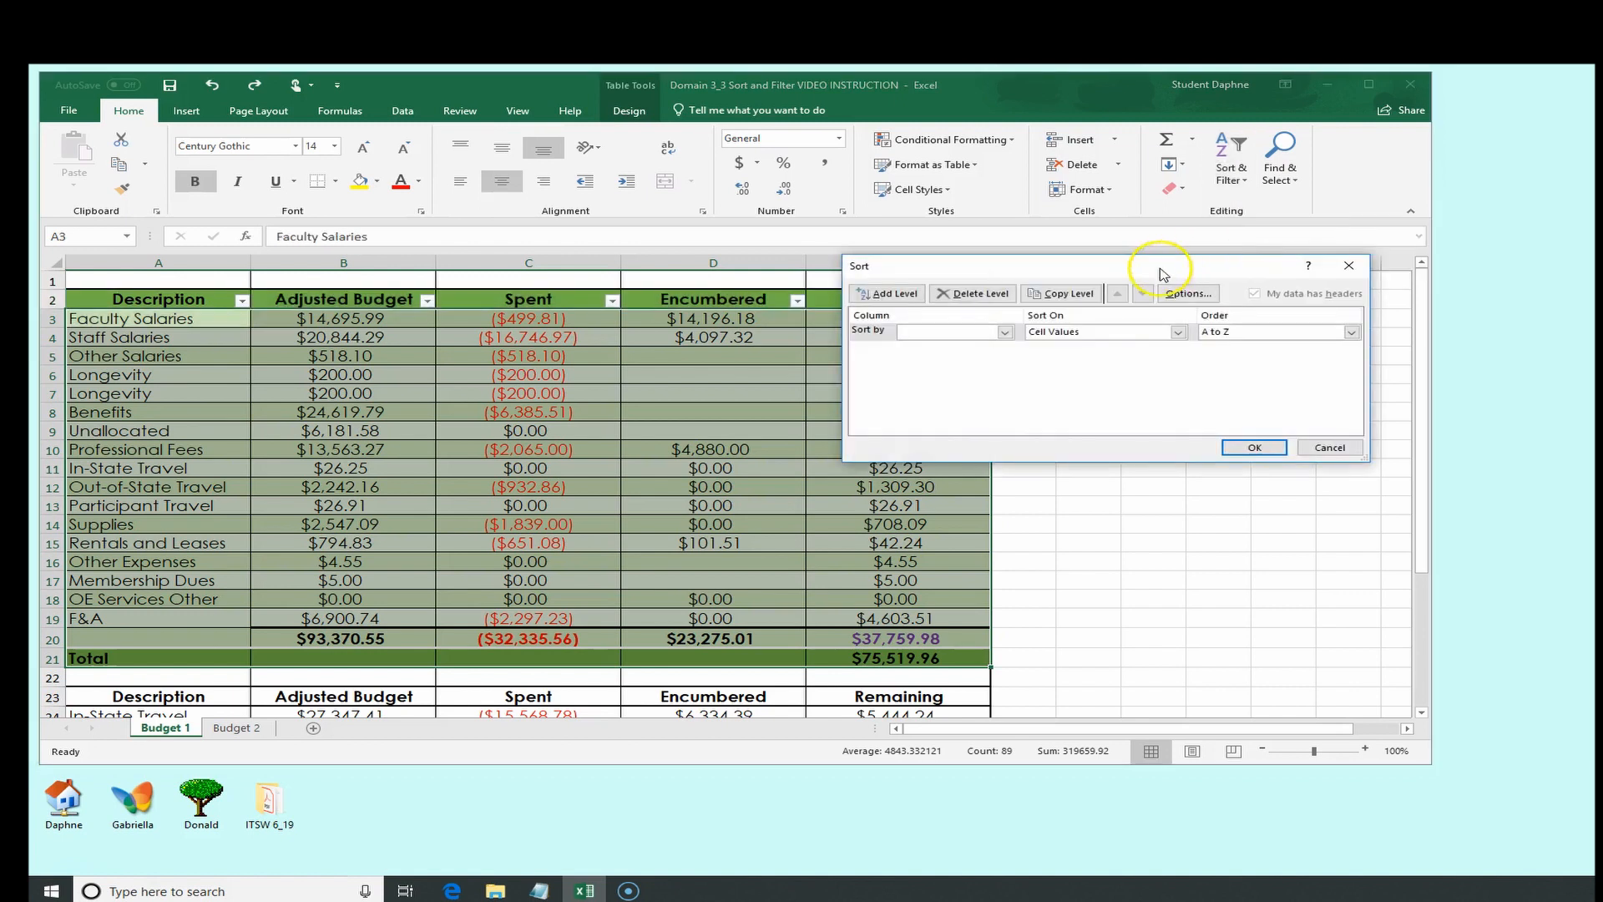
drag(1150, 267, 691, 342)
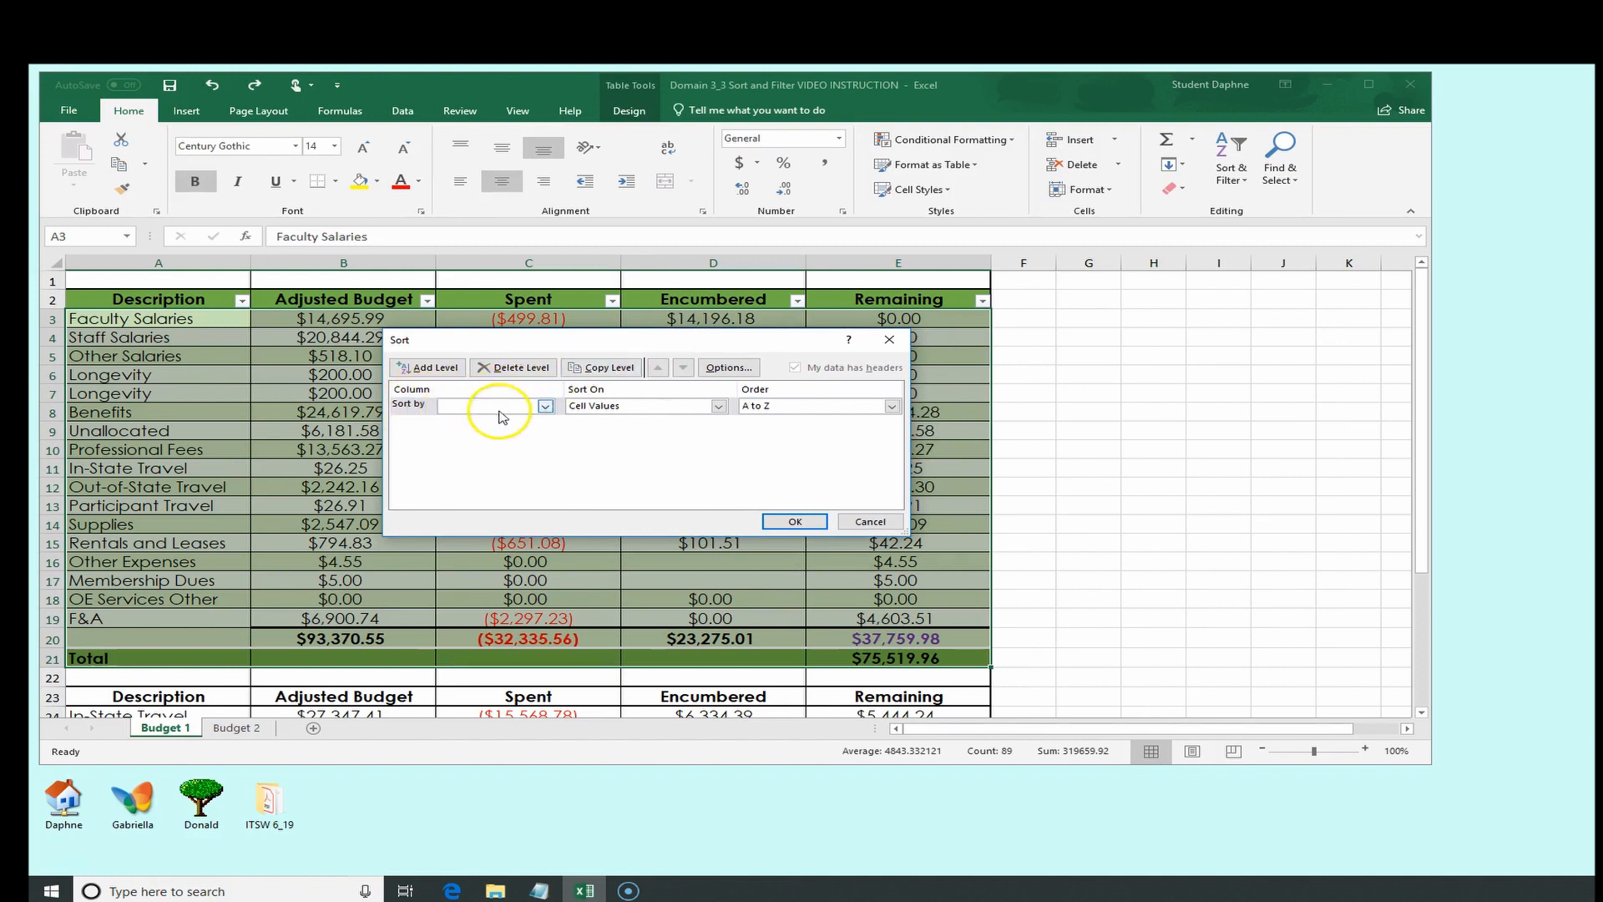
Set the first sort level to sort by Description on cell values, A to Z
click(547, 406)
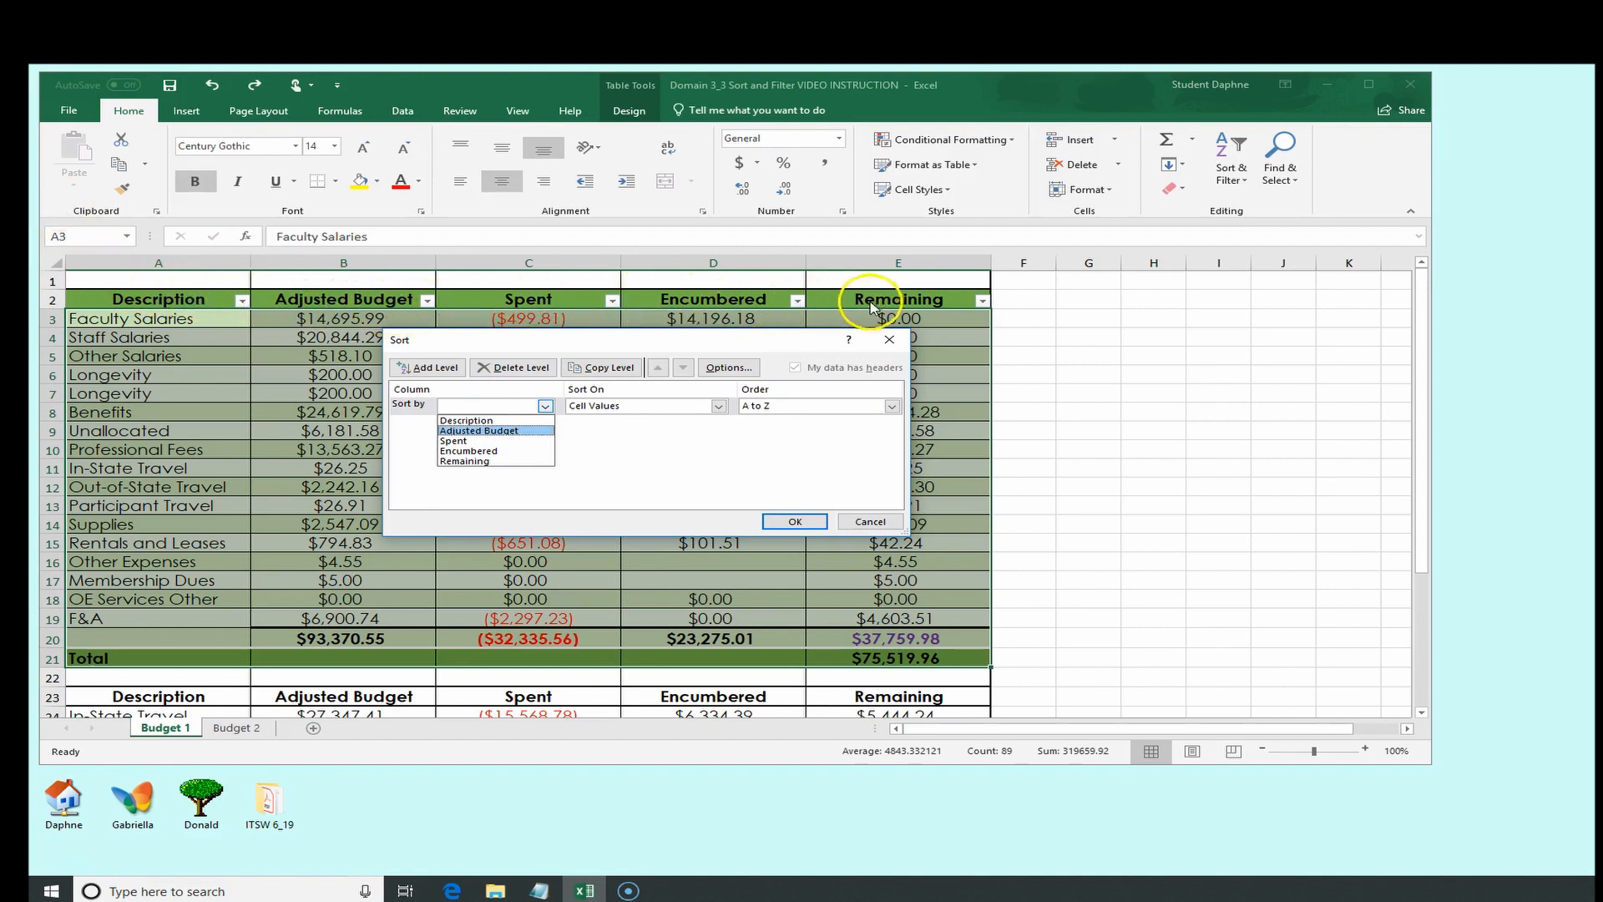
click(717, 406)
click(717, 406)
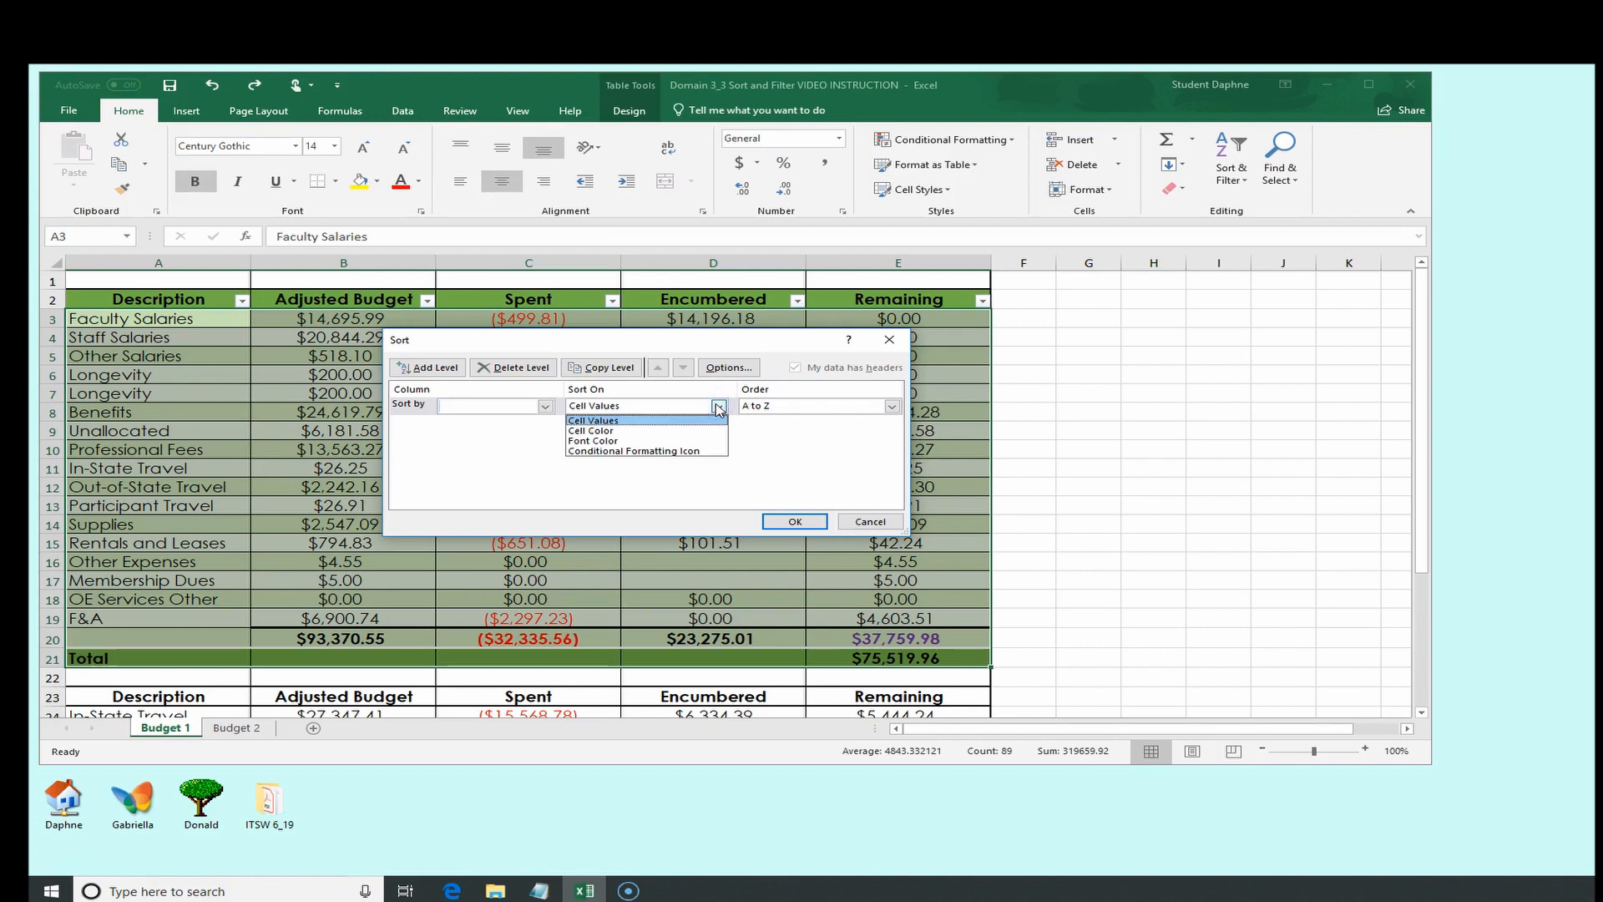
click(718, 407)
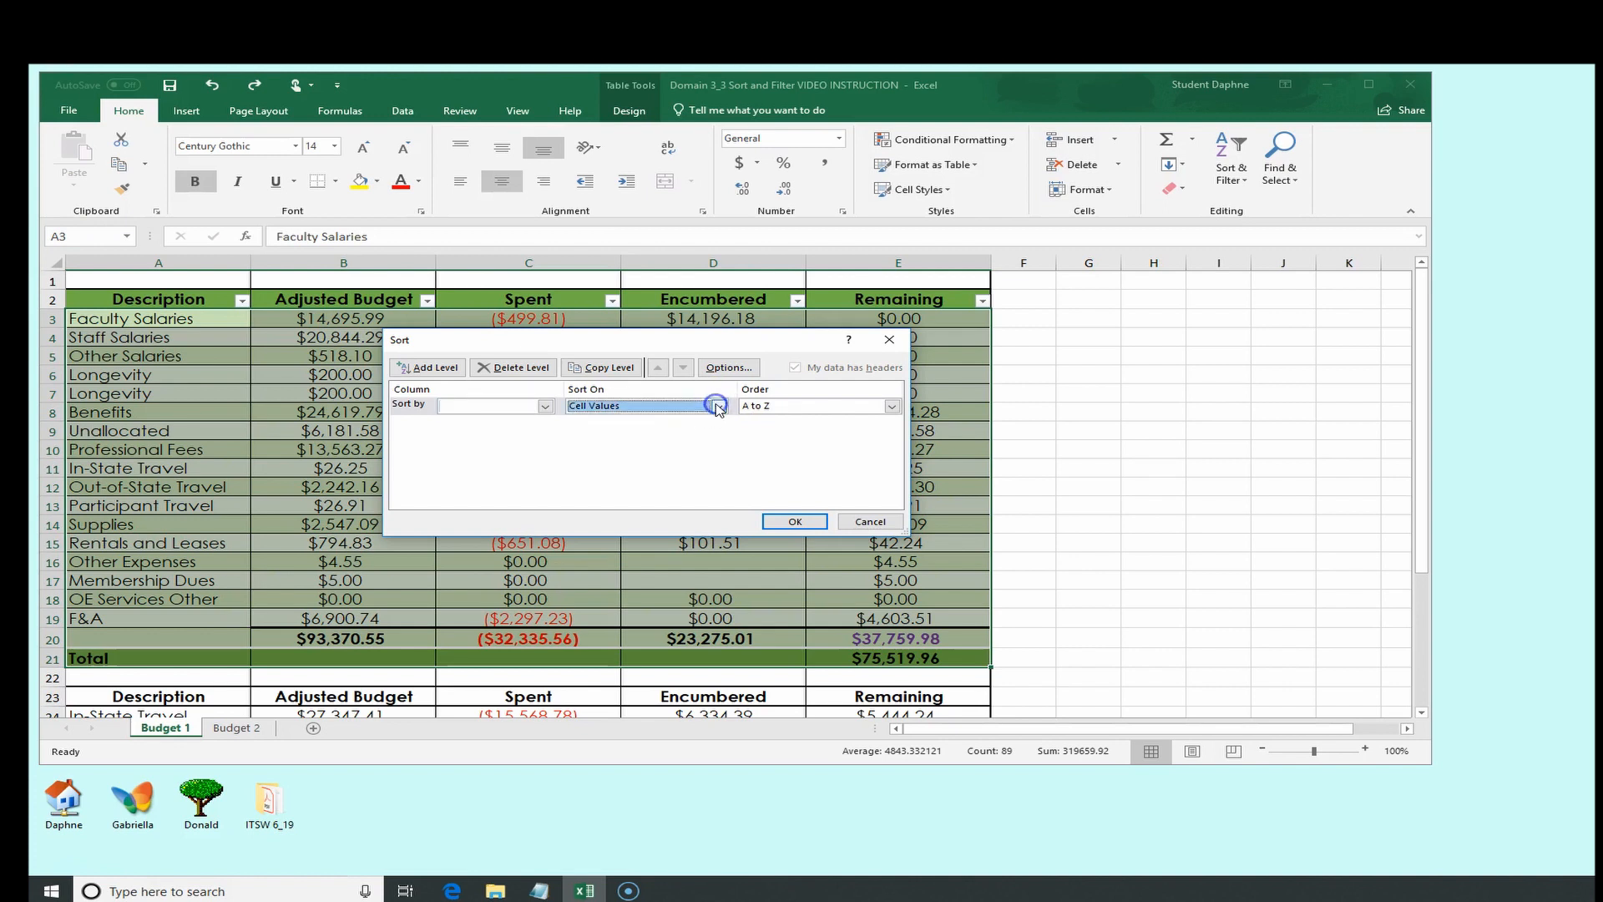
click(892, 405)
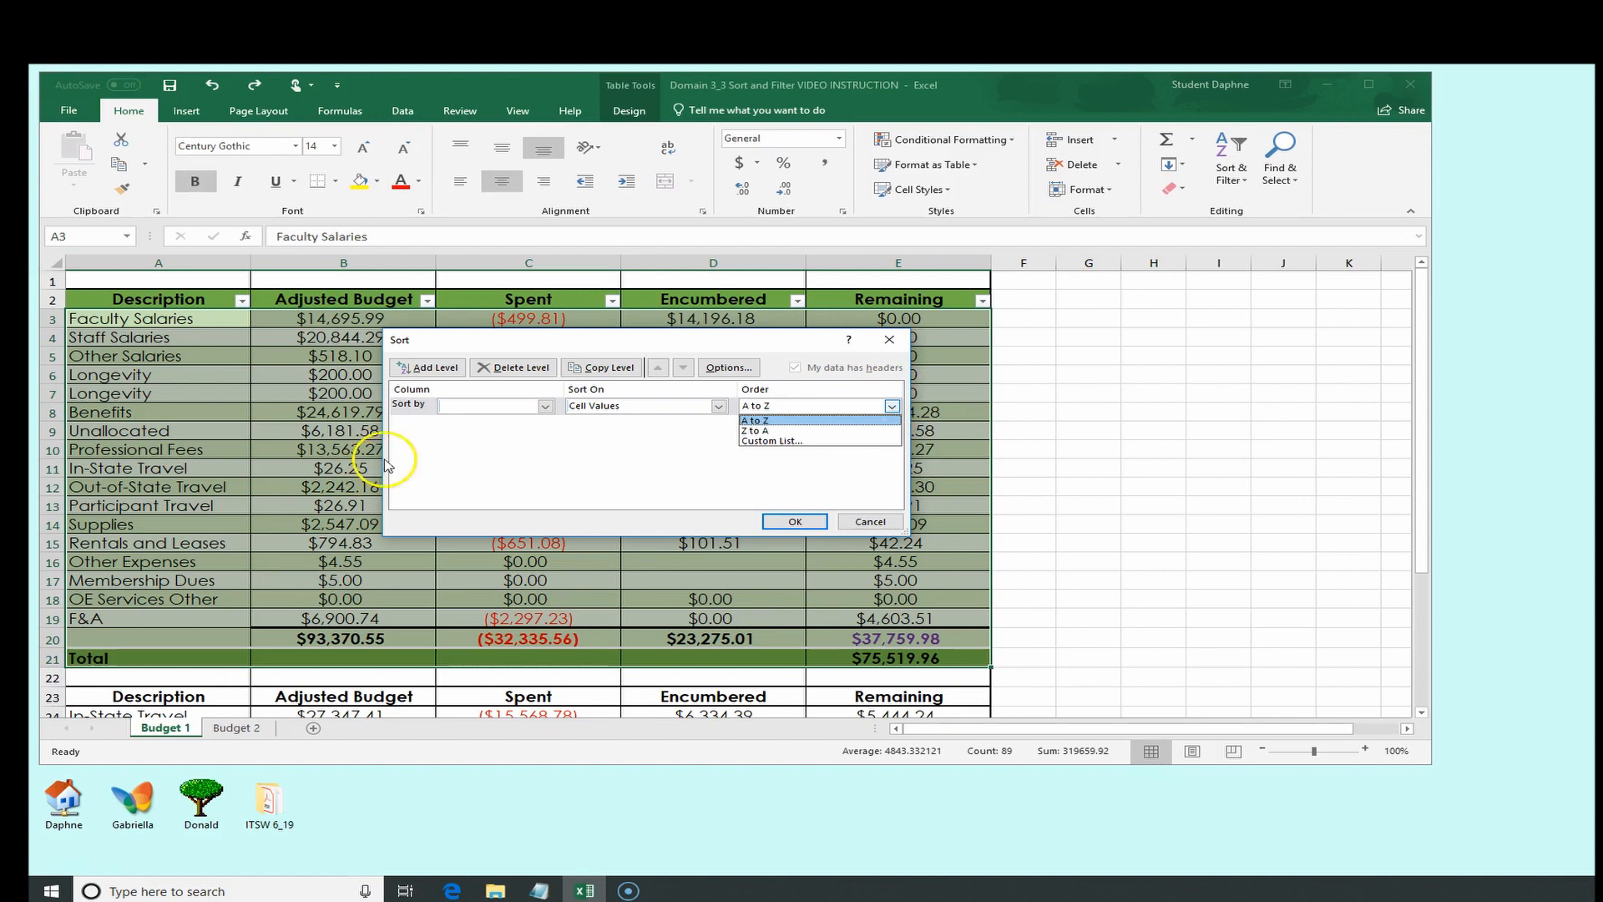
click(418, 445)
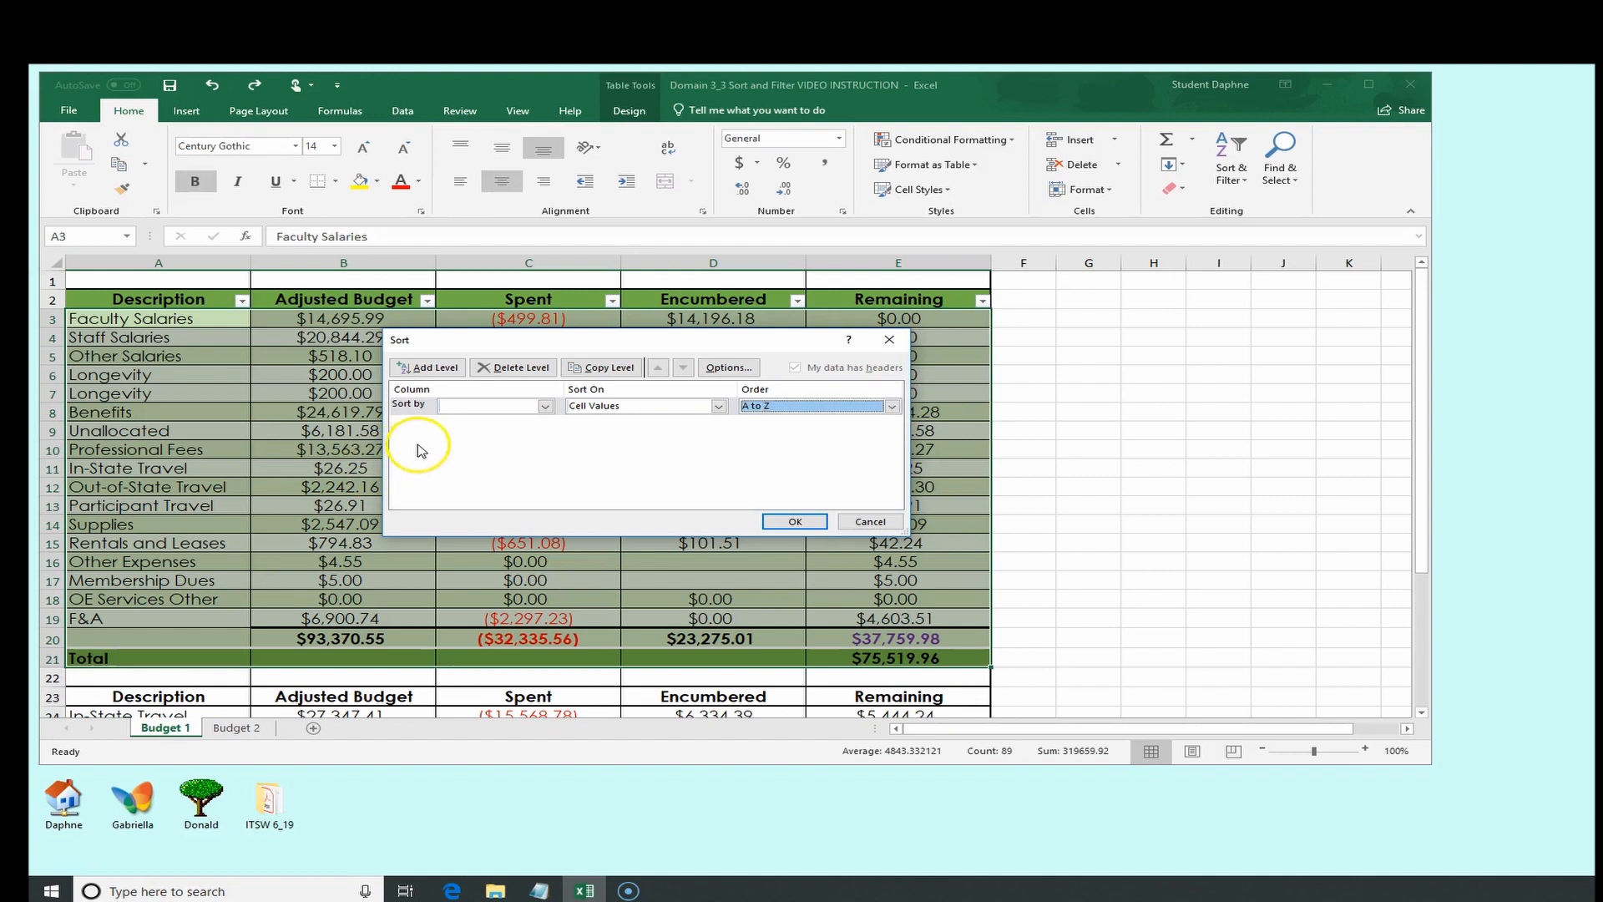
click(544, 407)
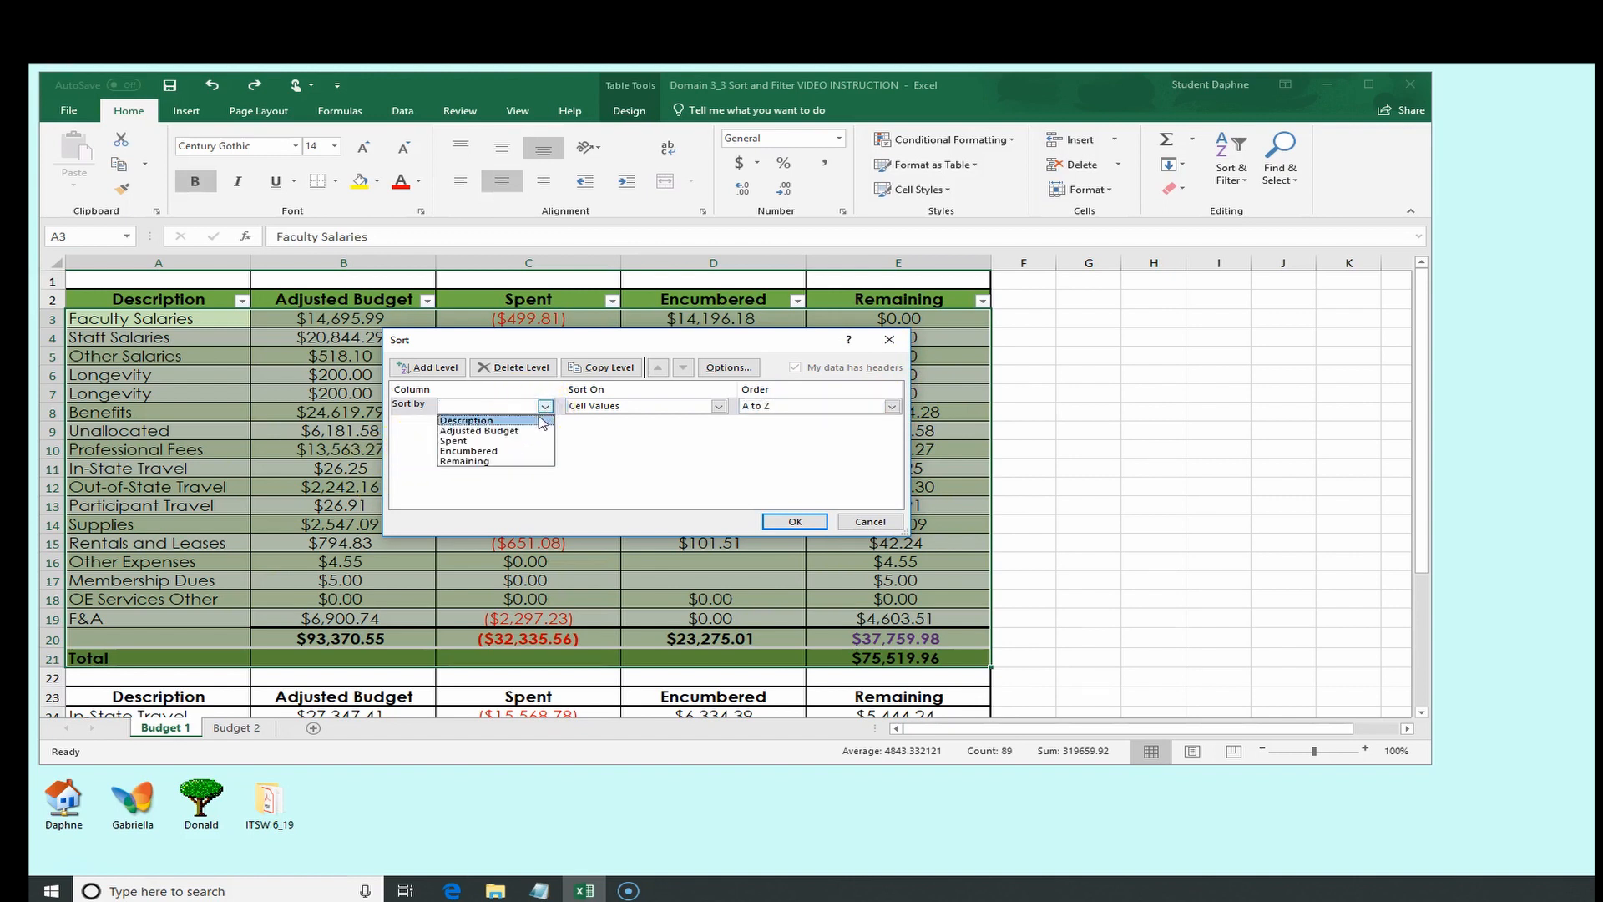
click(538, 419)
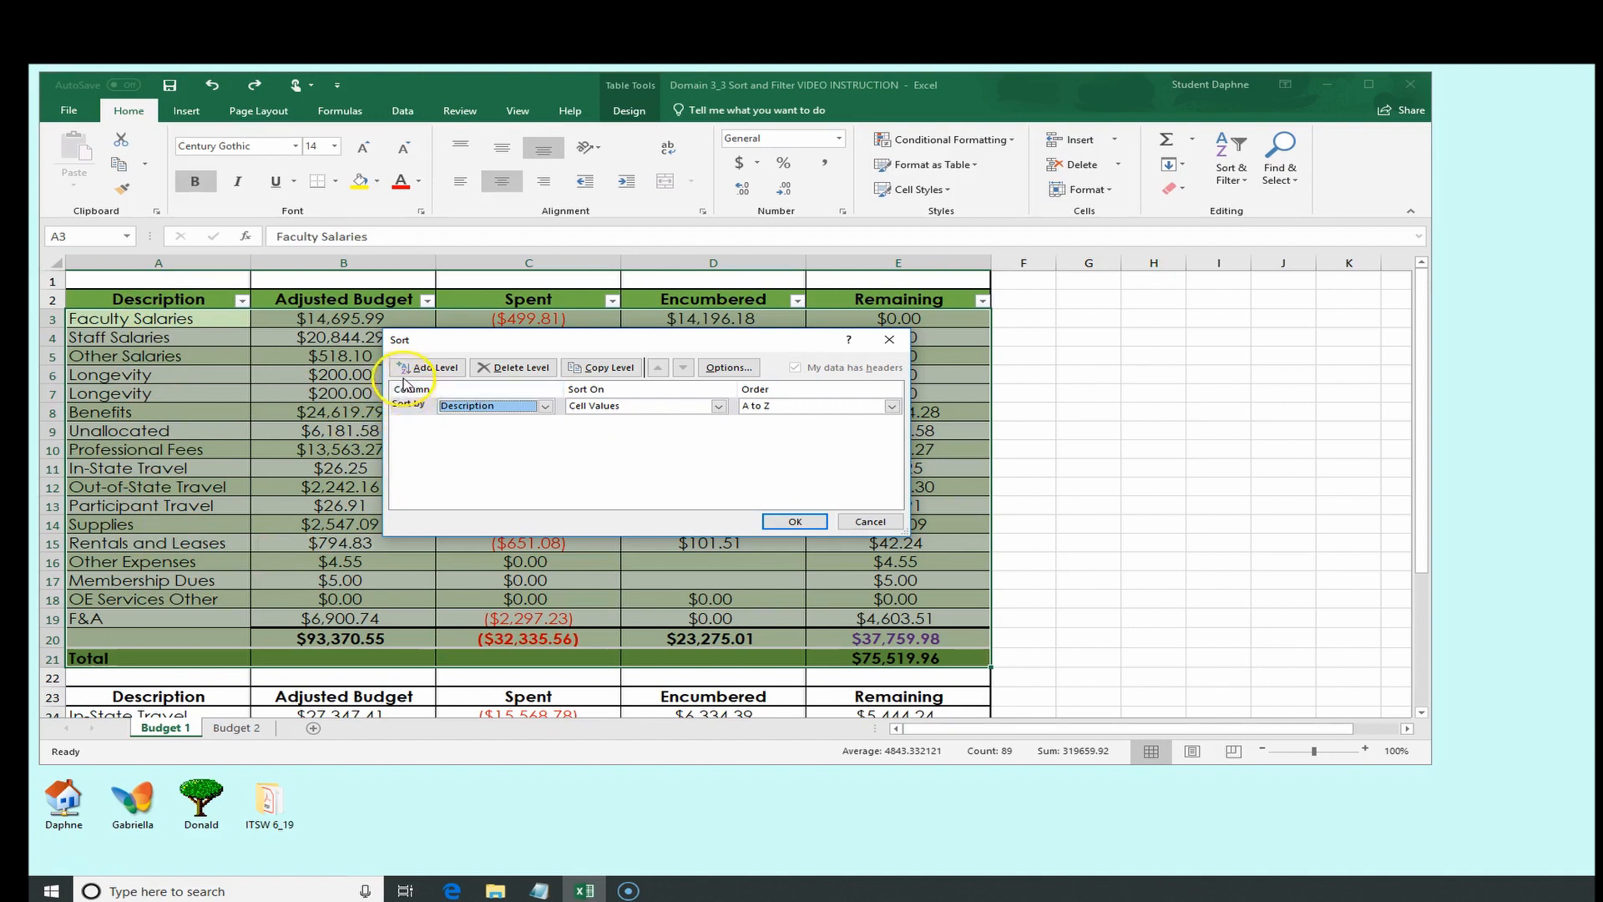
Add a second level sorting by Remaining from Largest to Smallest and apply the sort, dismissing the warning
click(426, 368)
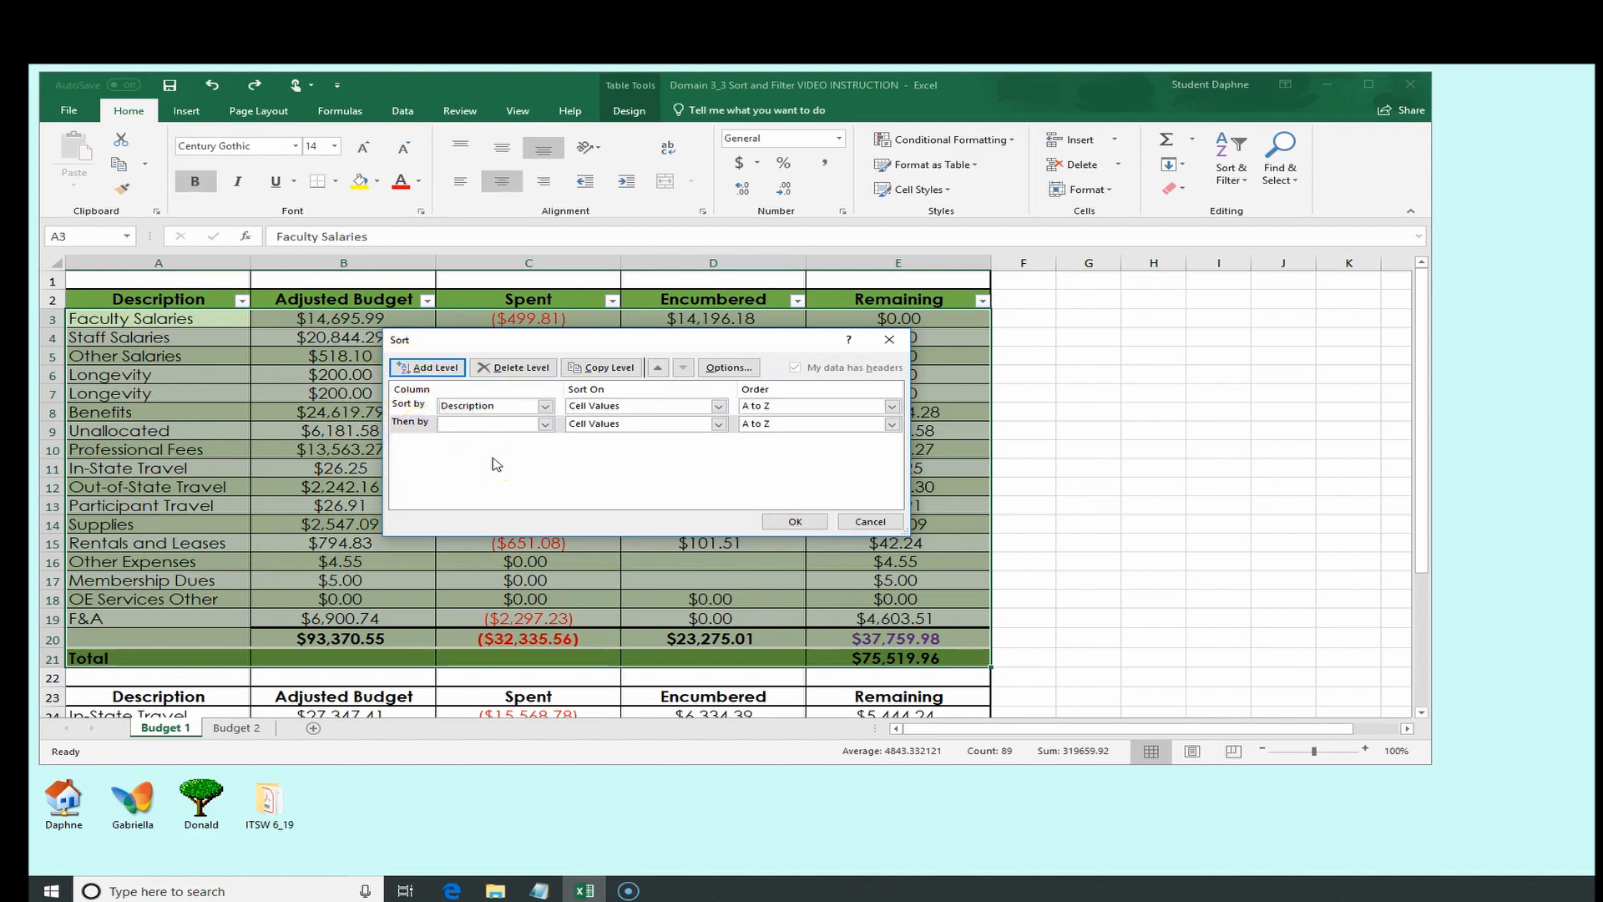
click(545, 424)
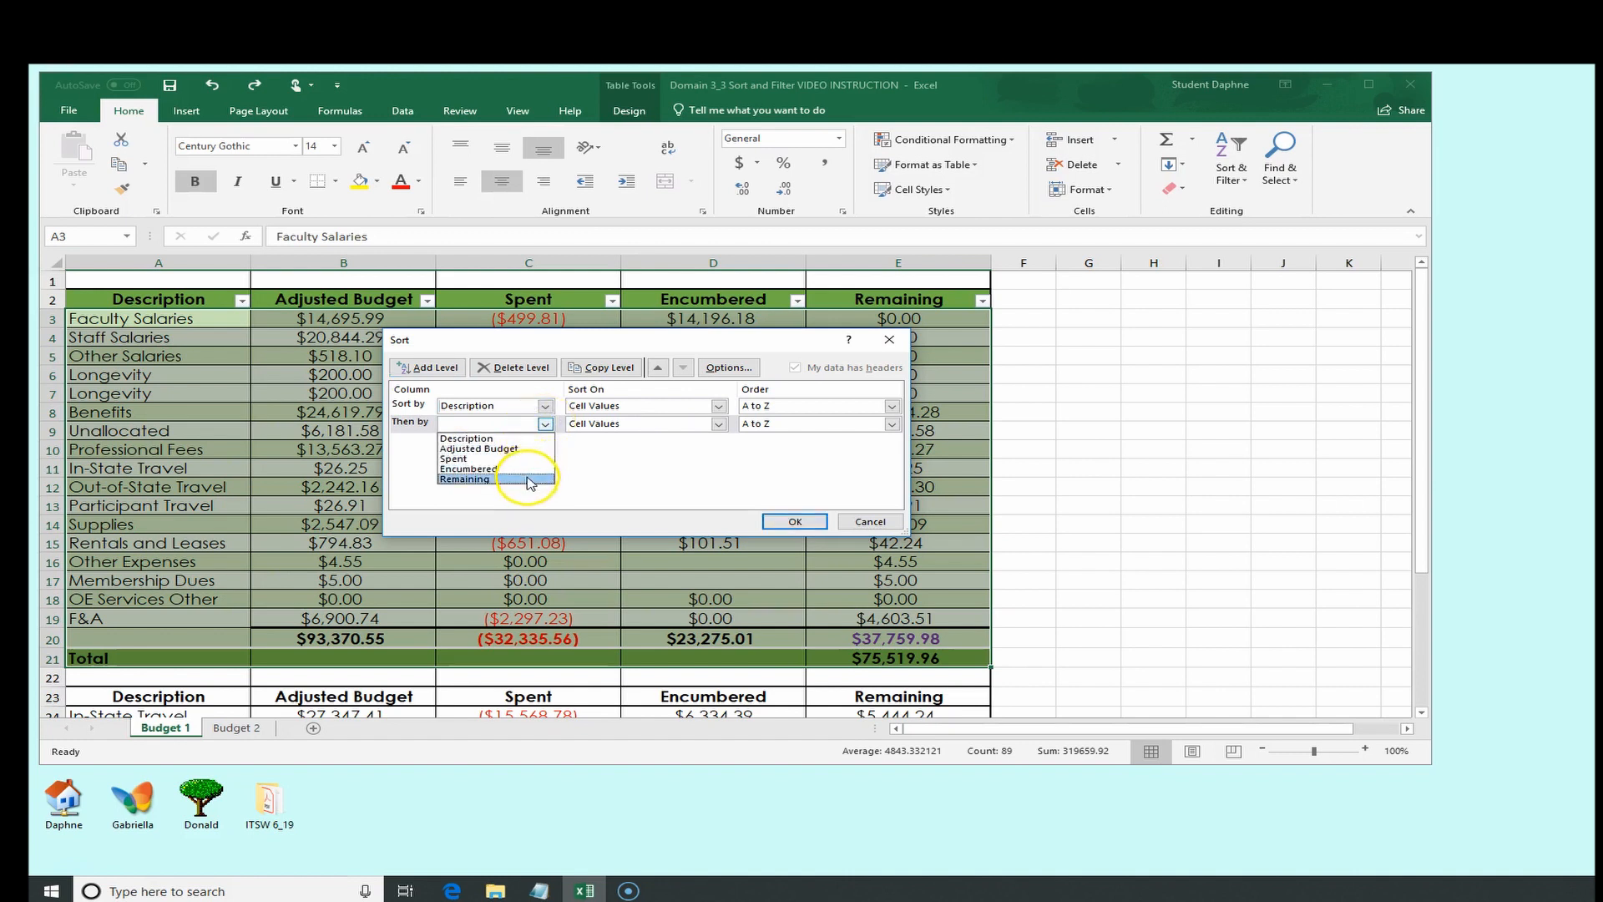
click(528, 480)
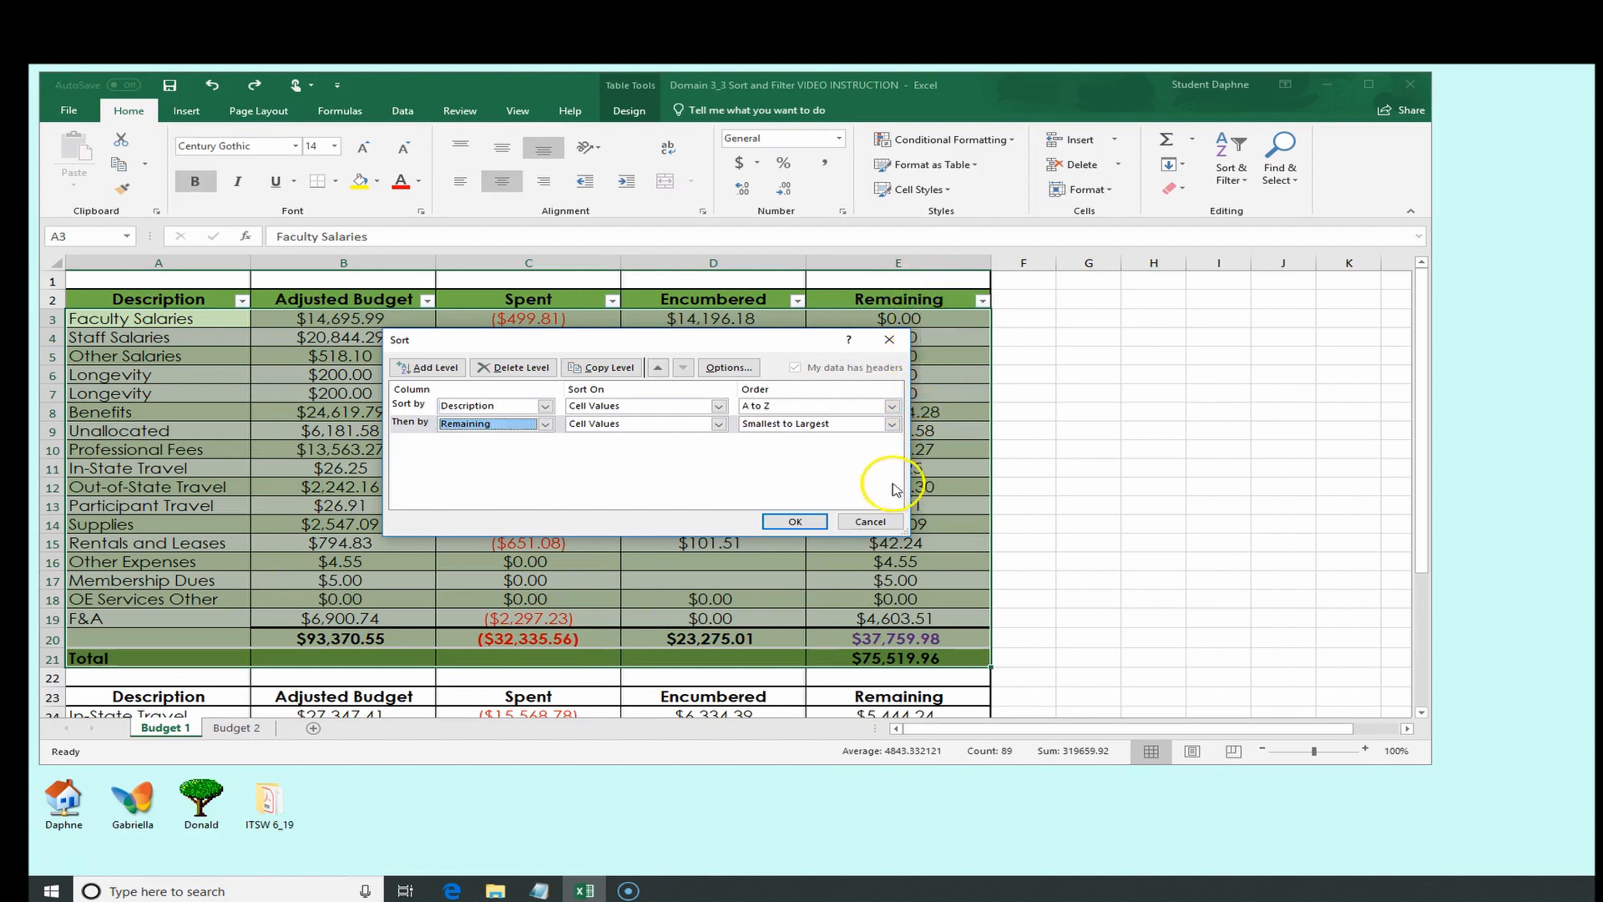
click(892, 426)
click(874, 447)
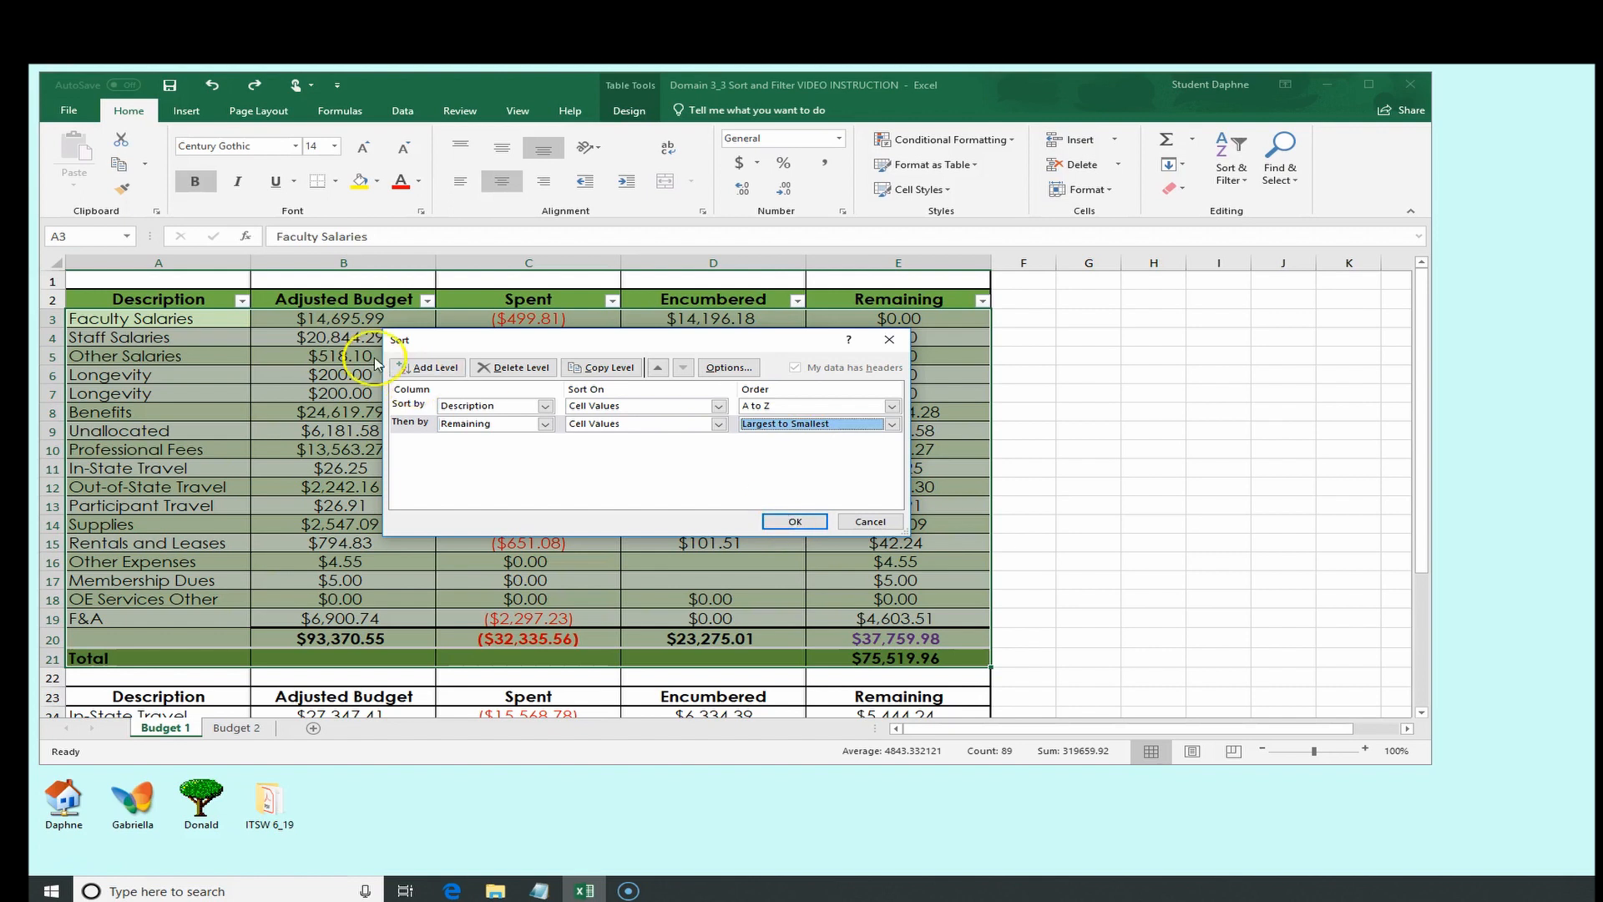
click(808, 523)
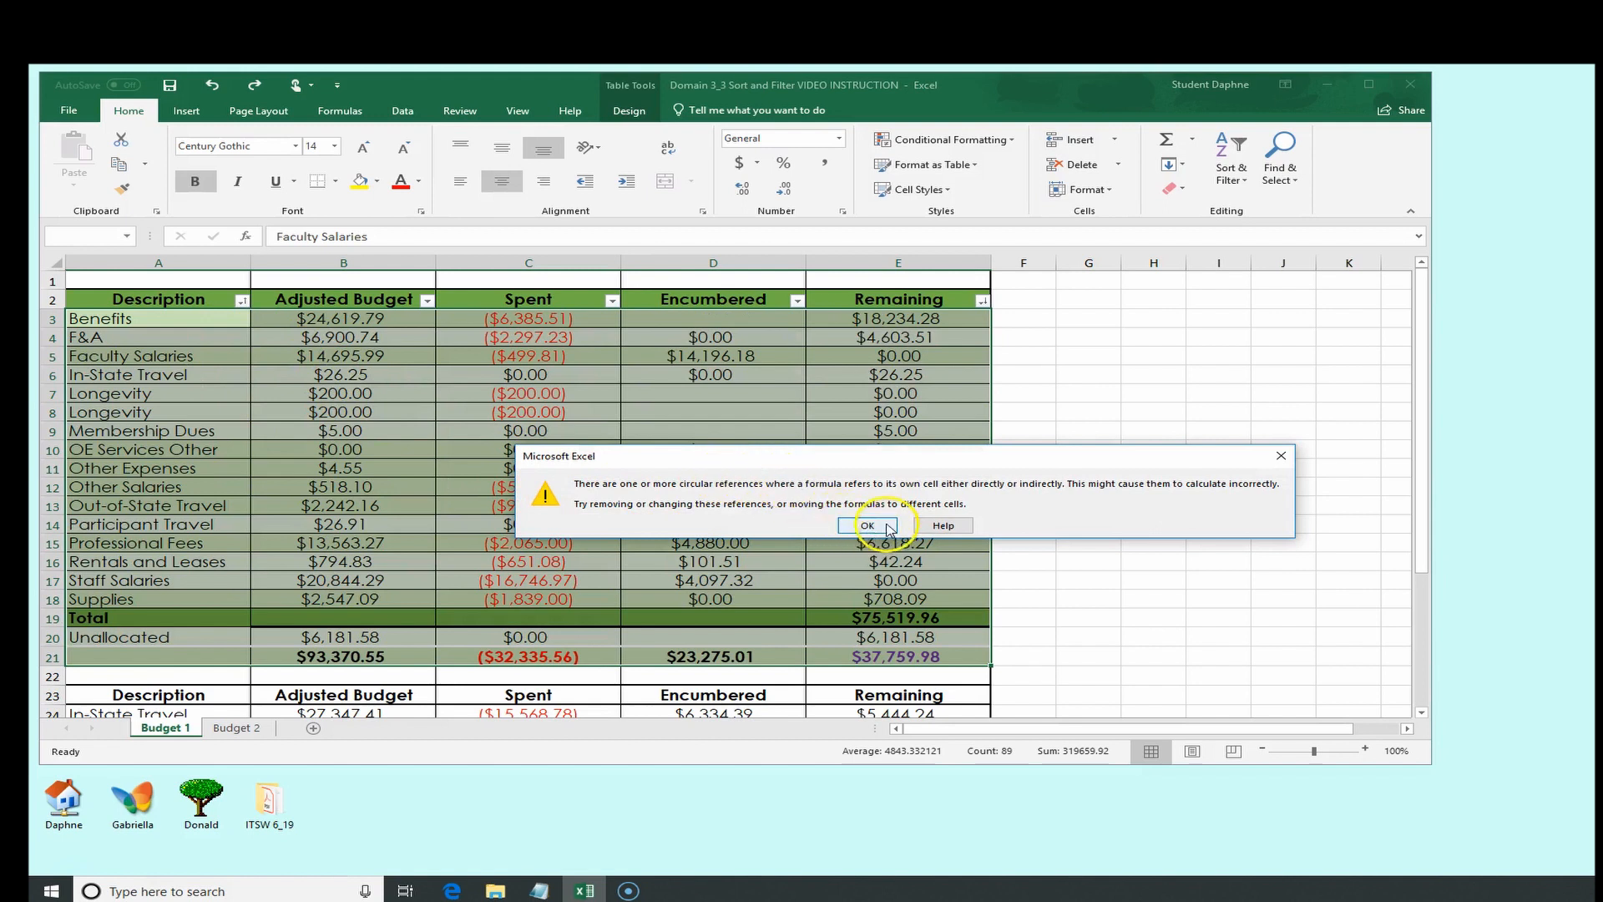
click(872, 526)
Reopen Custom Sort and change the second level to sort Spent from Smallest to Largest, then apply it
click(183, 305)
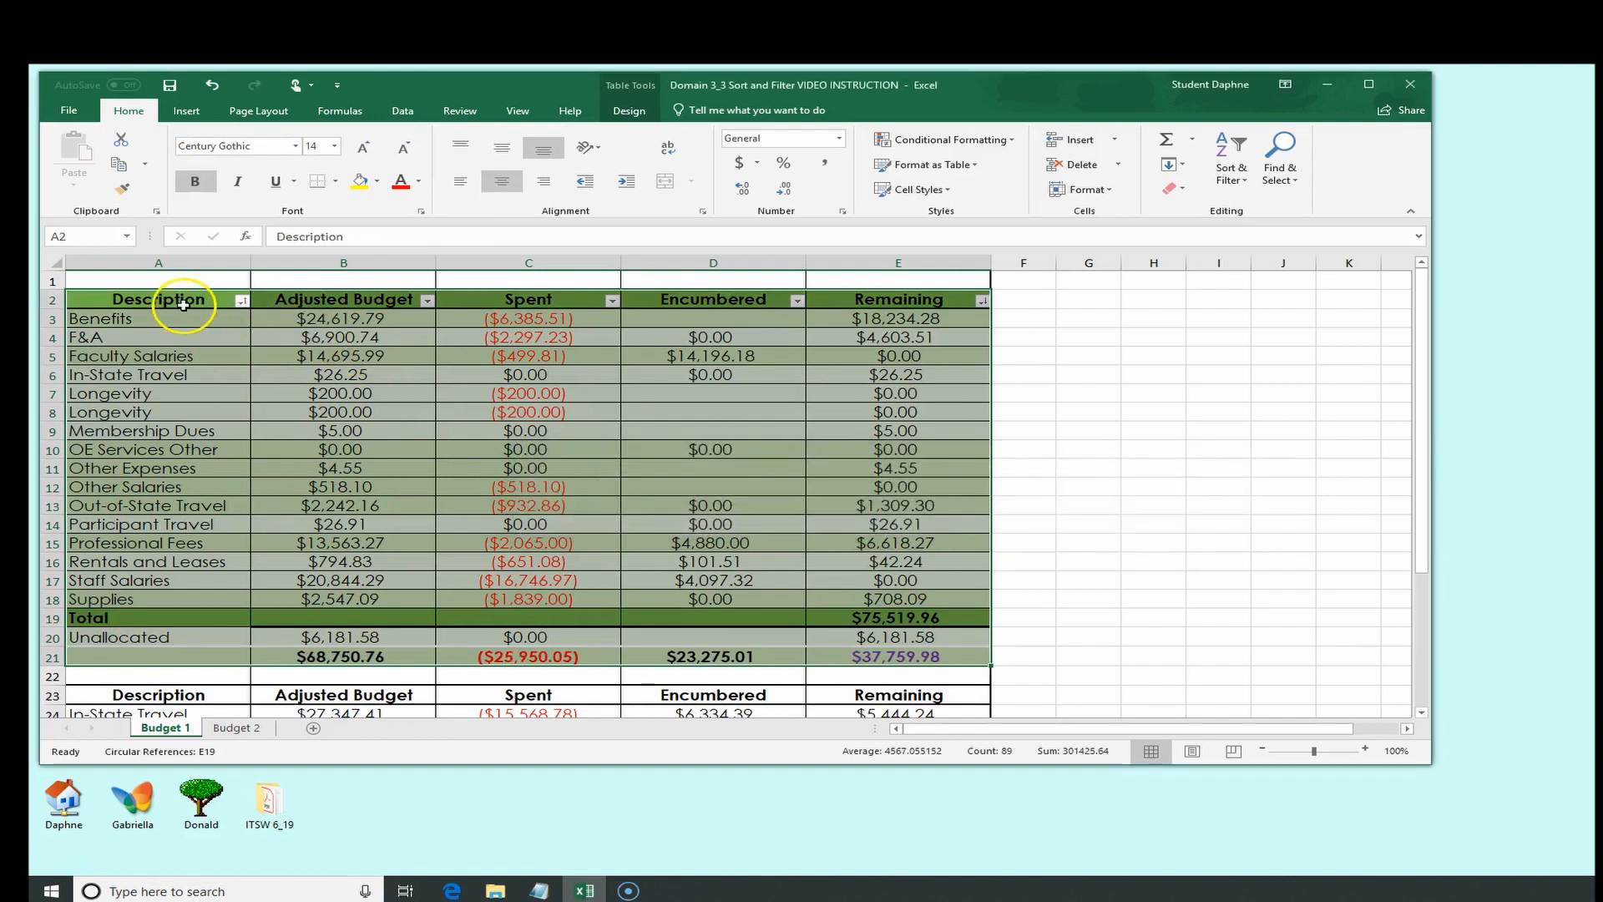
click(162, 263)
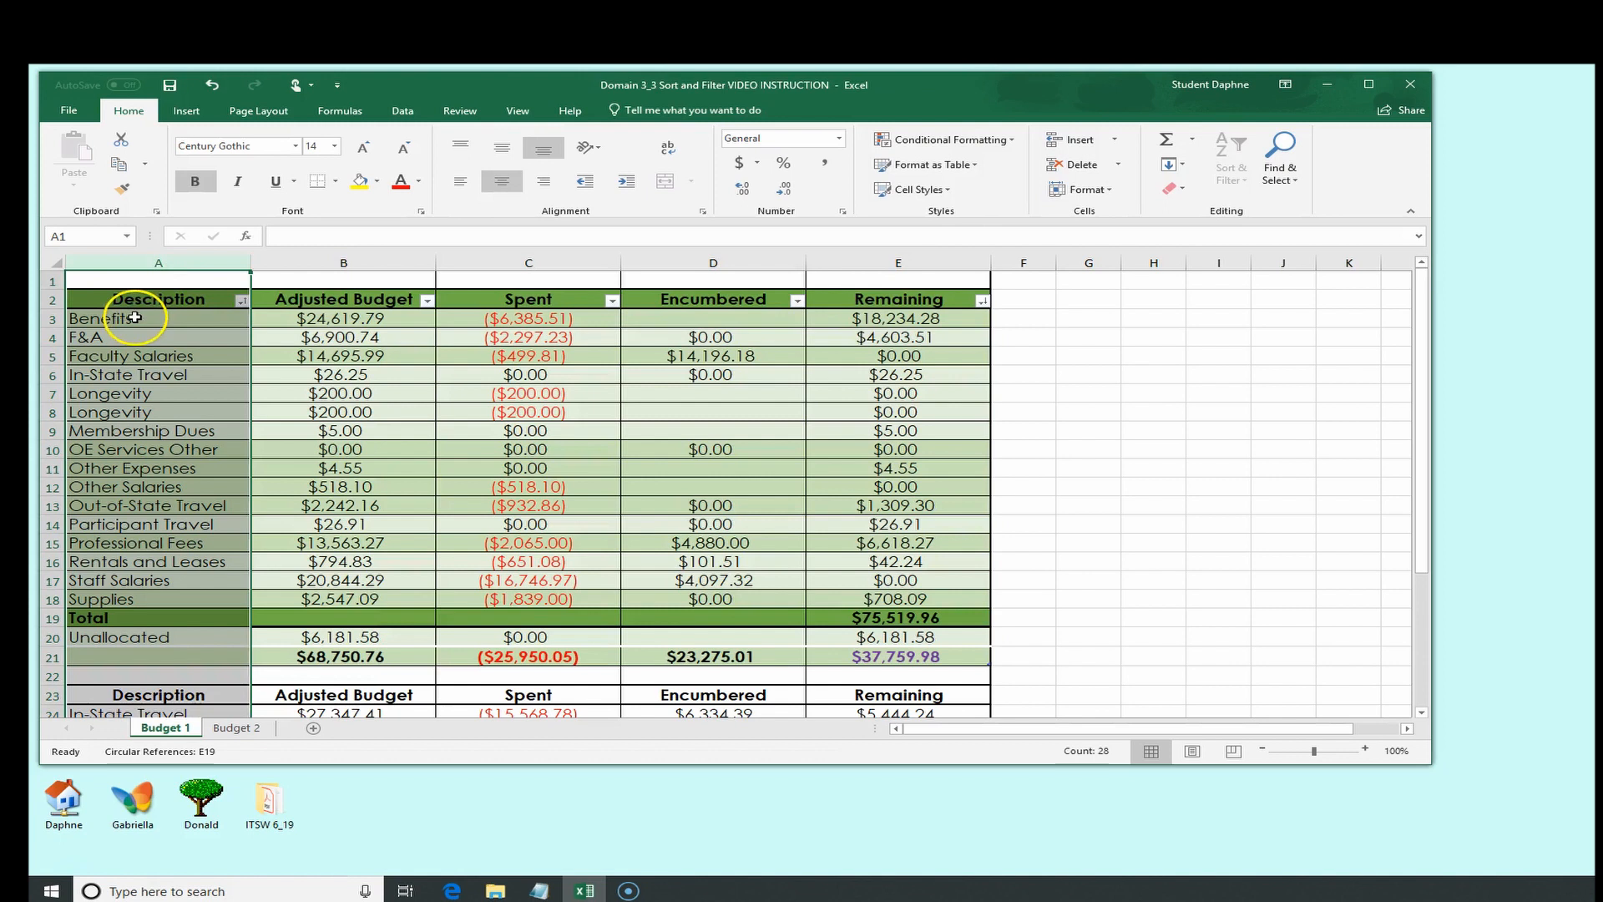
click(132, 318)
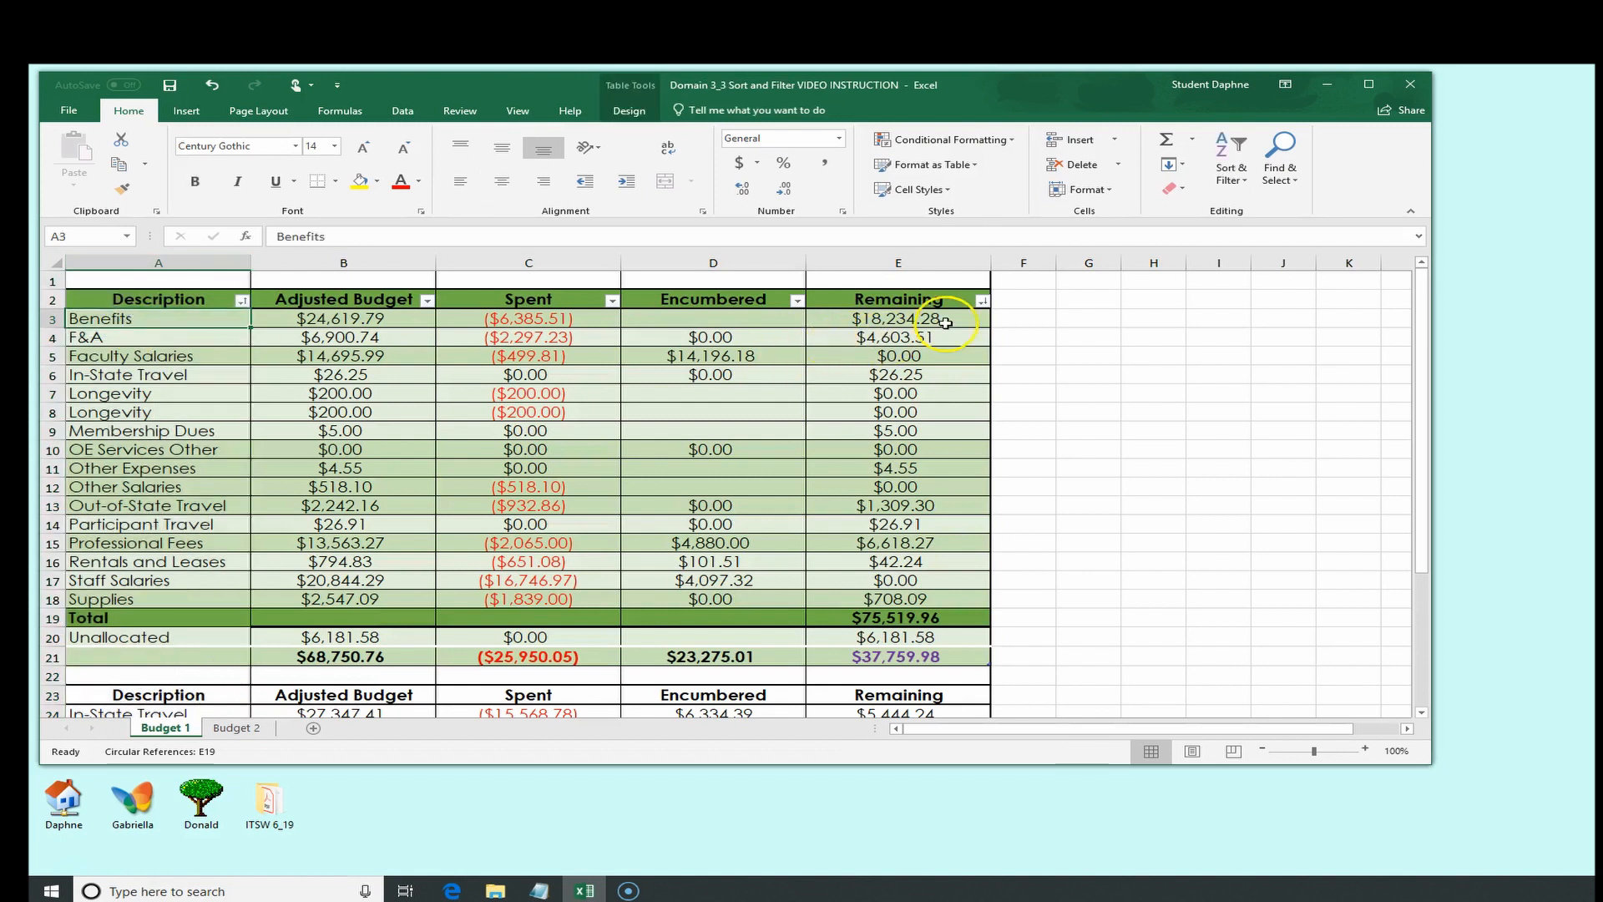
click(945, 323)
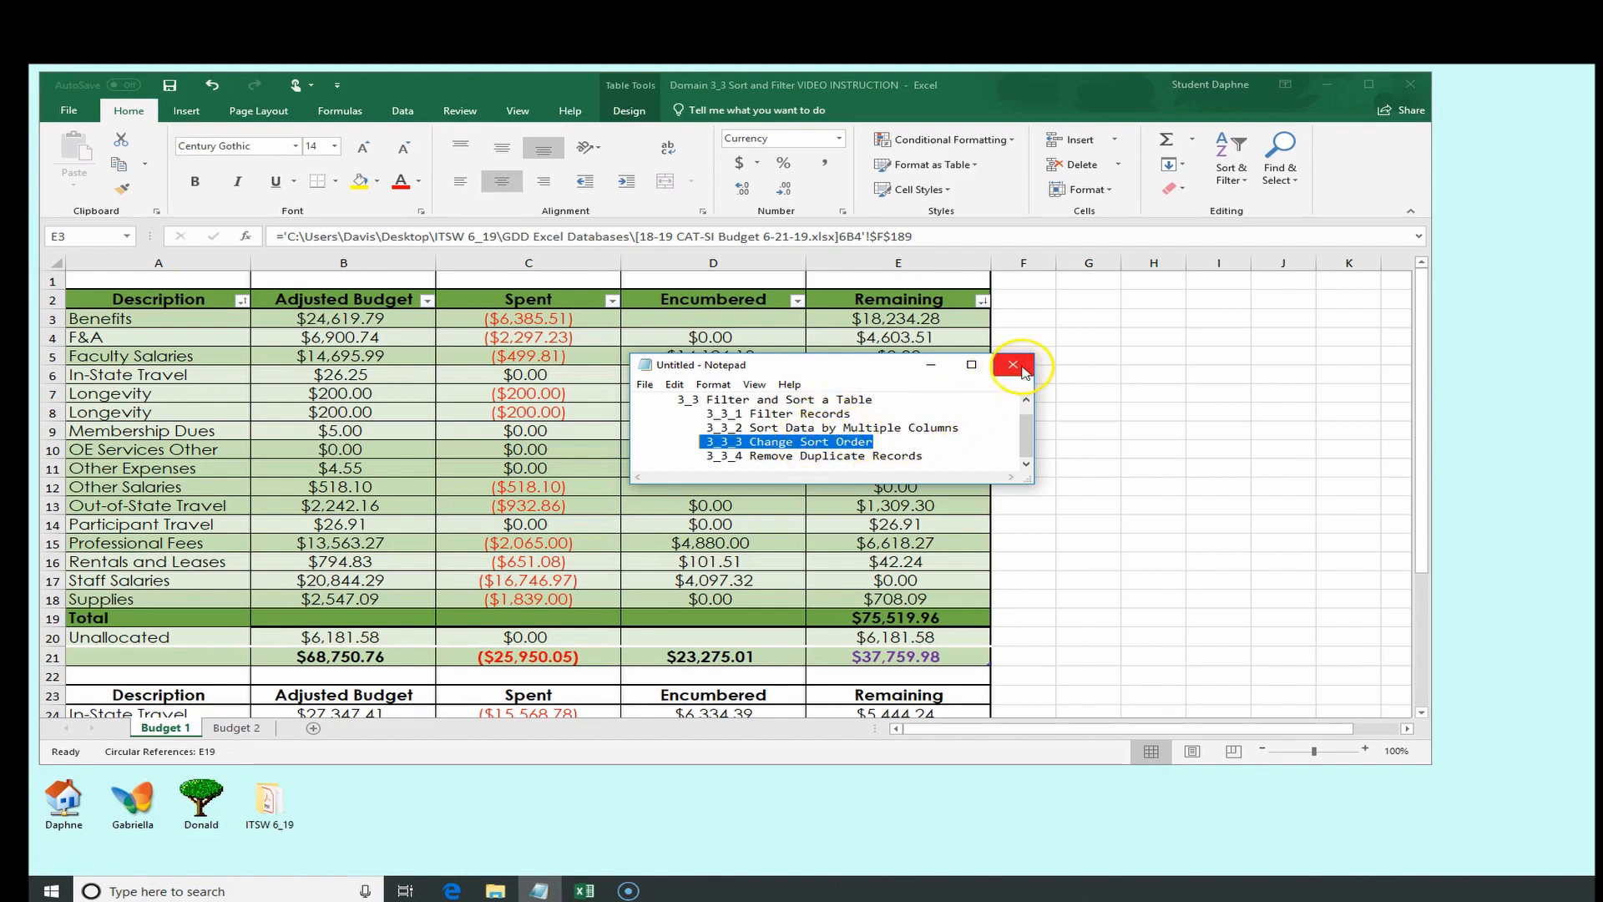
click(931, 365)
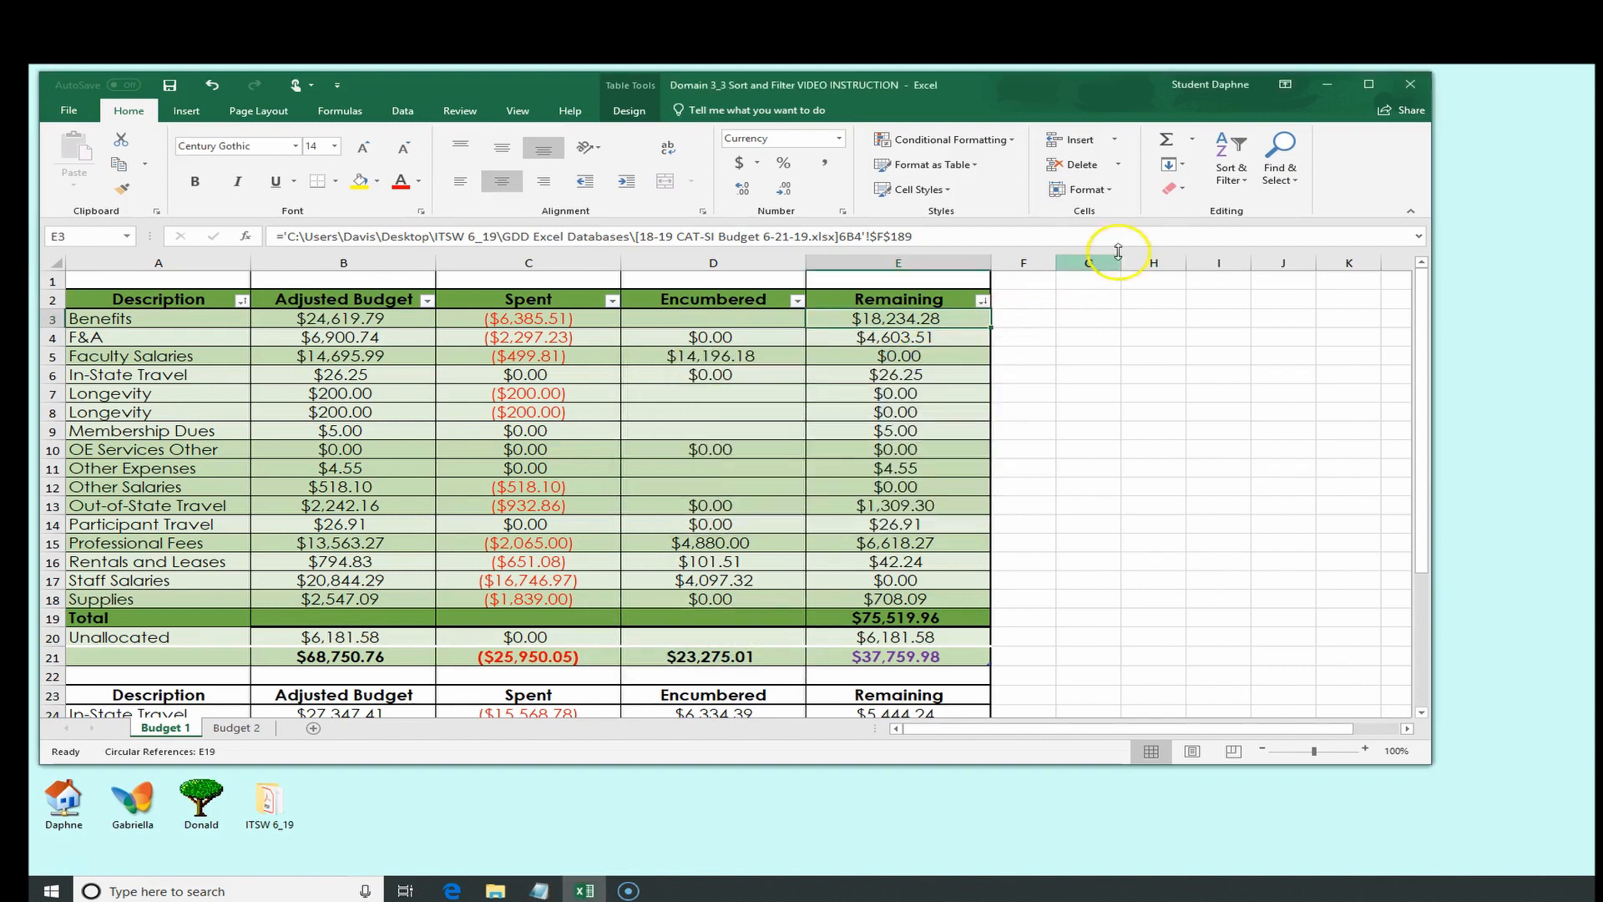
click(1223, 181)
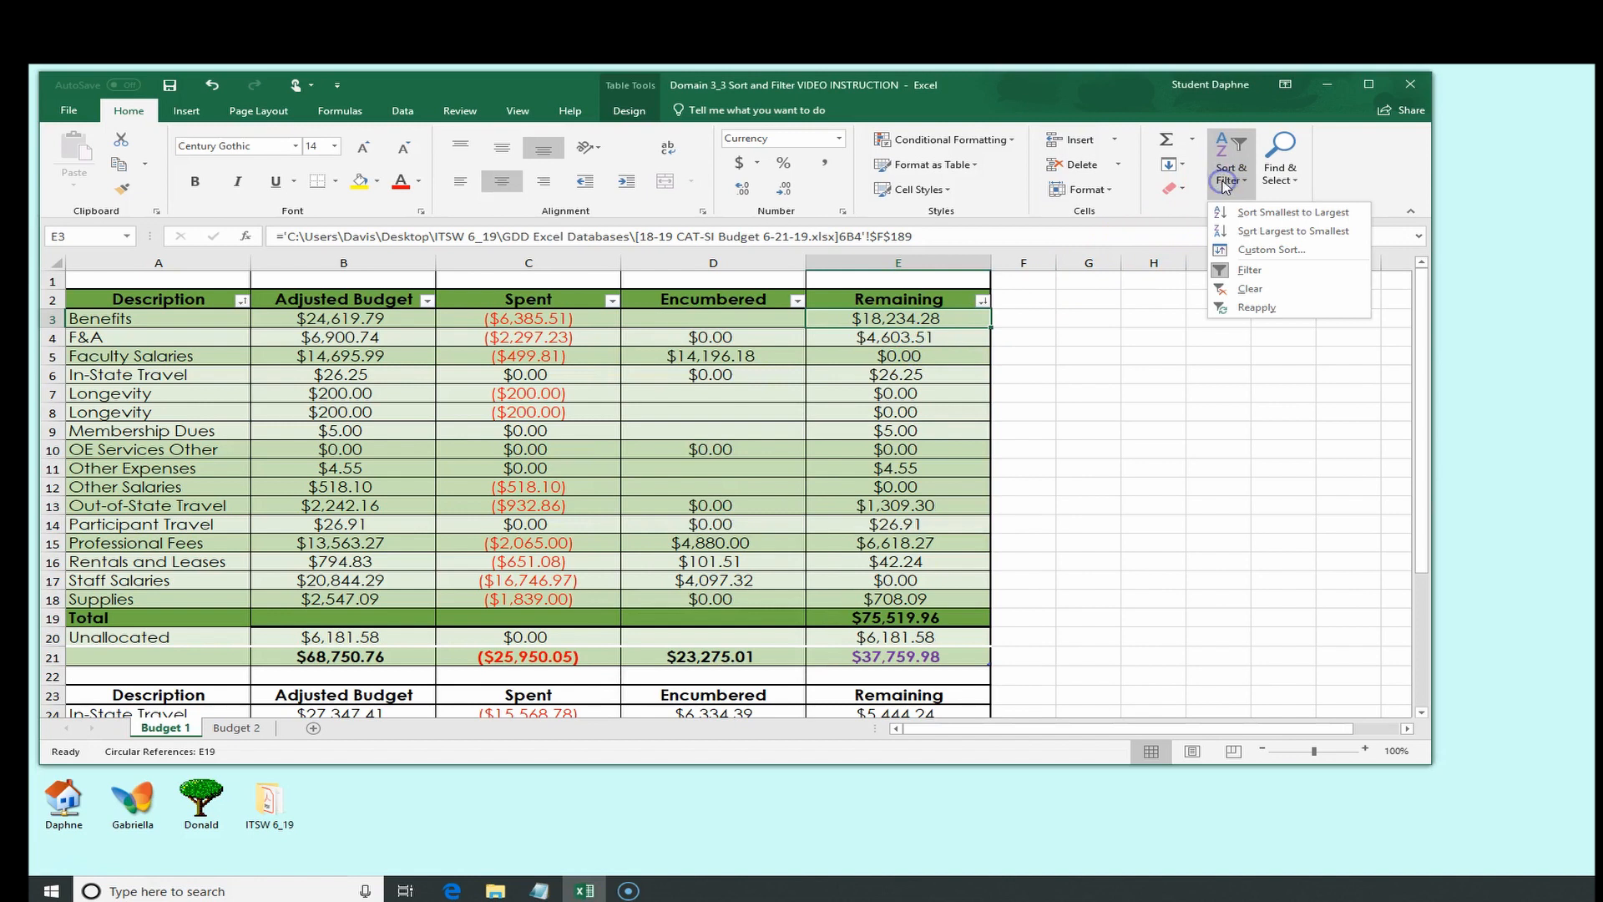
click(1243, 250)
drag(722, 346, 1010, 359)
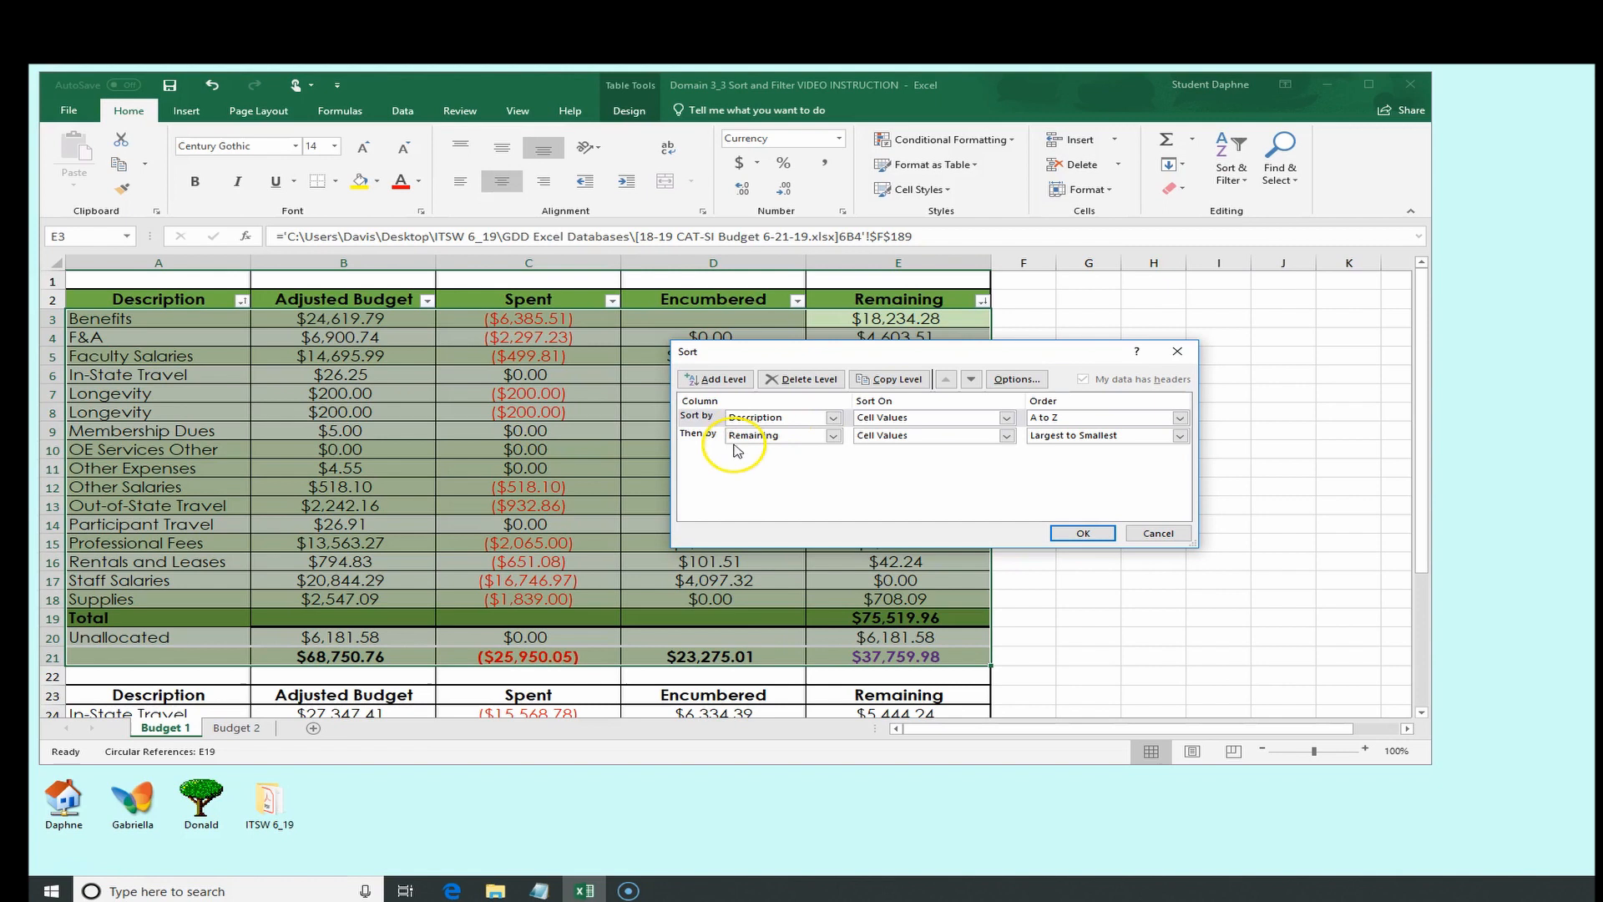
click(834, 435)
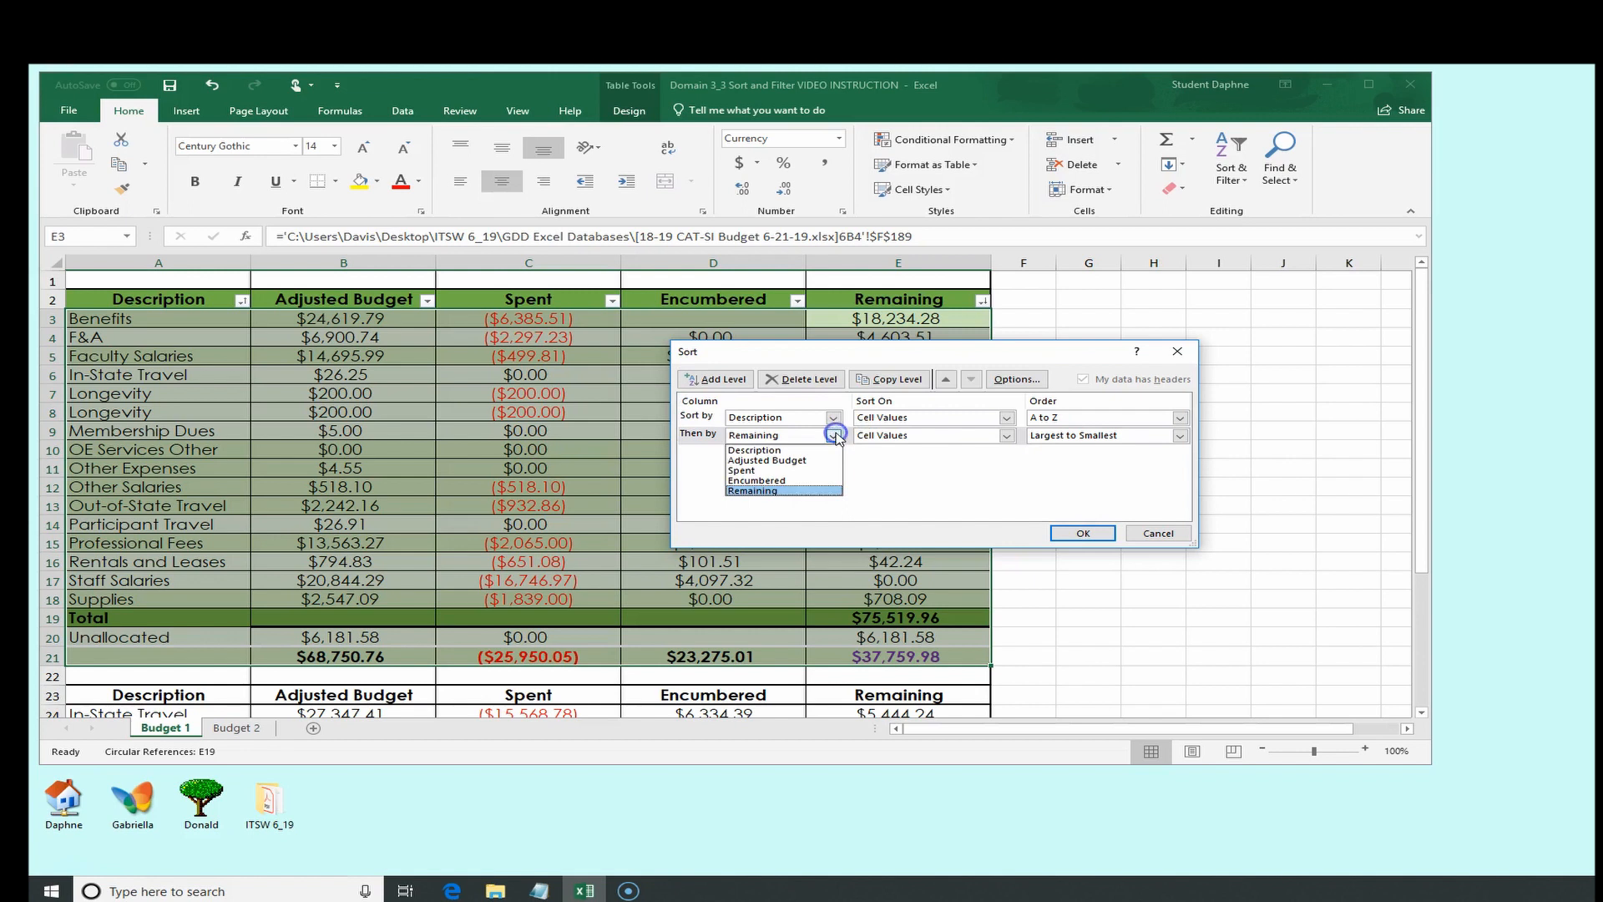
click(808, 483)
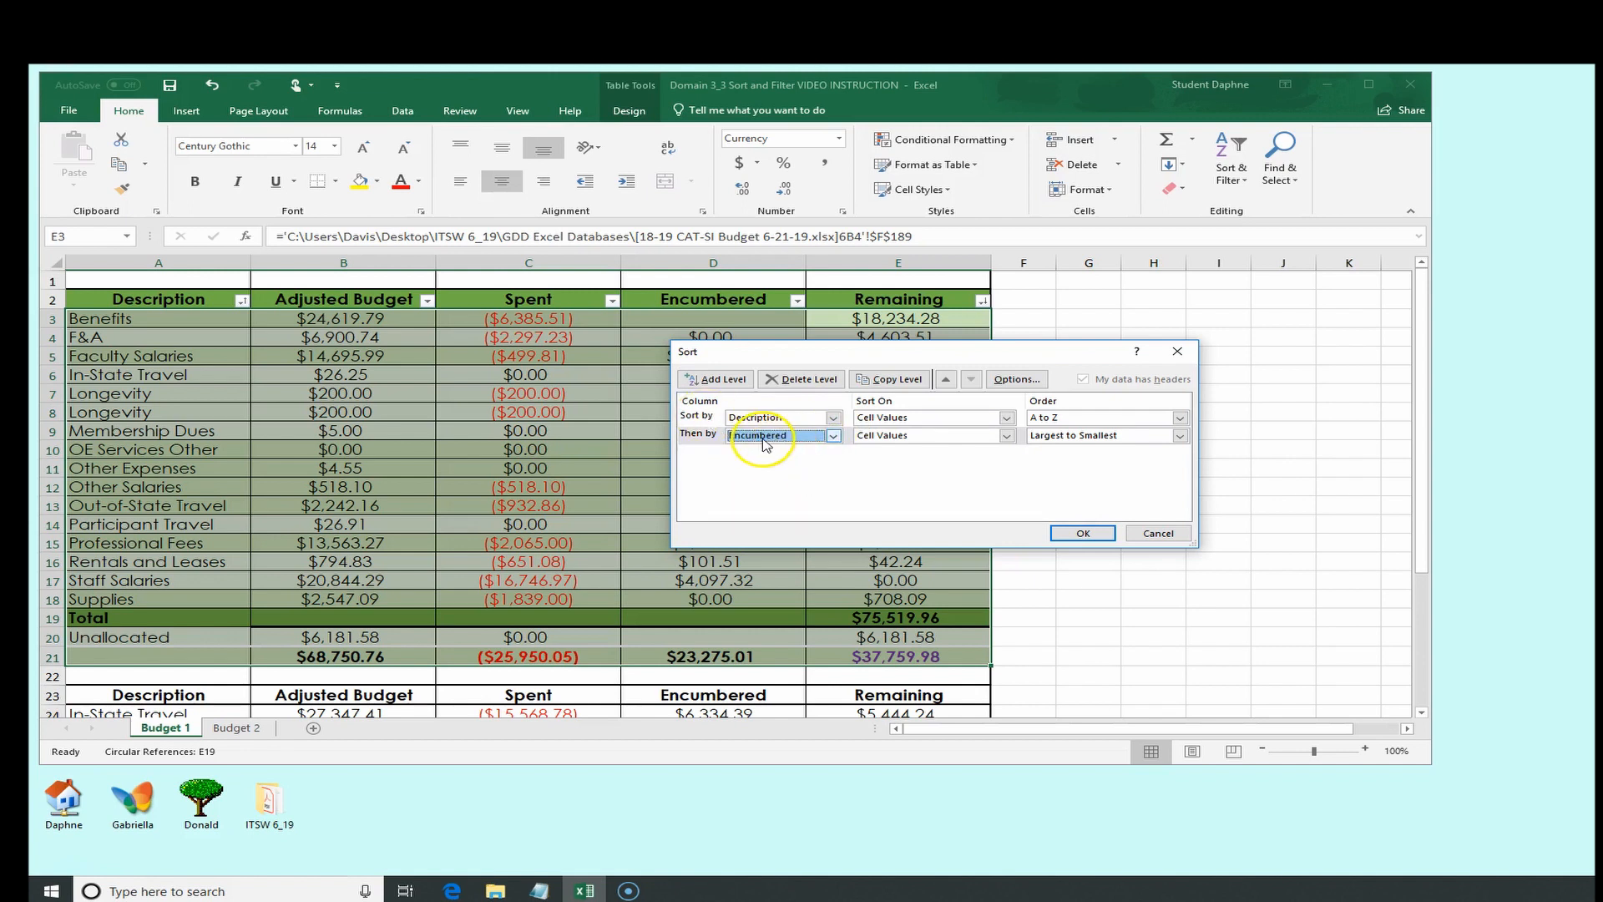
click(833, 435)
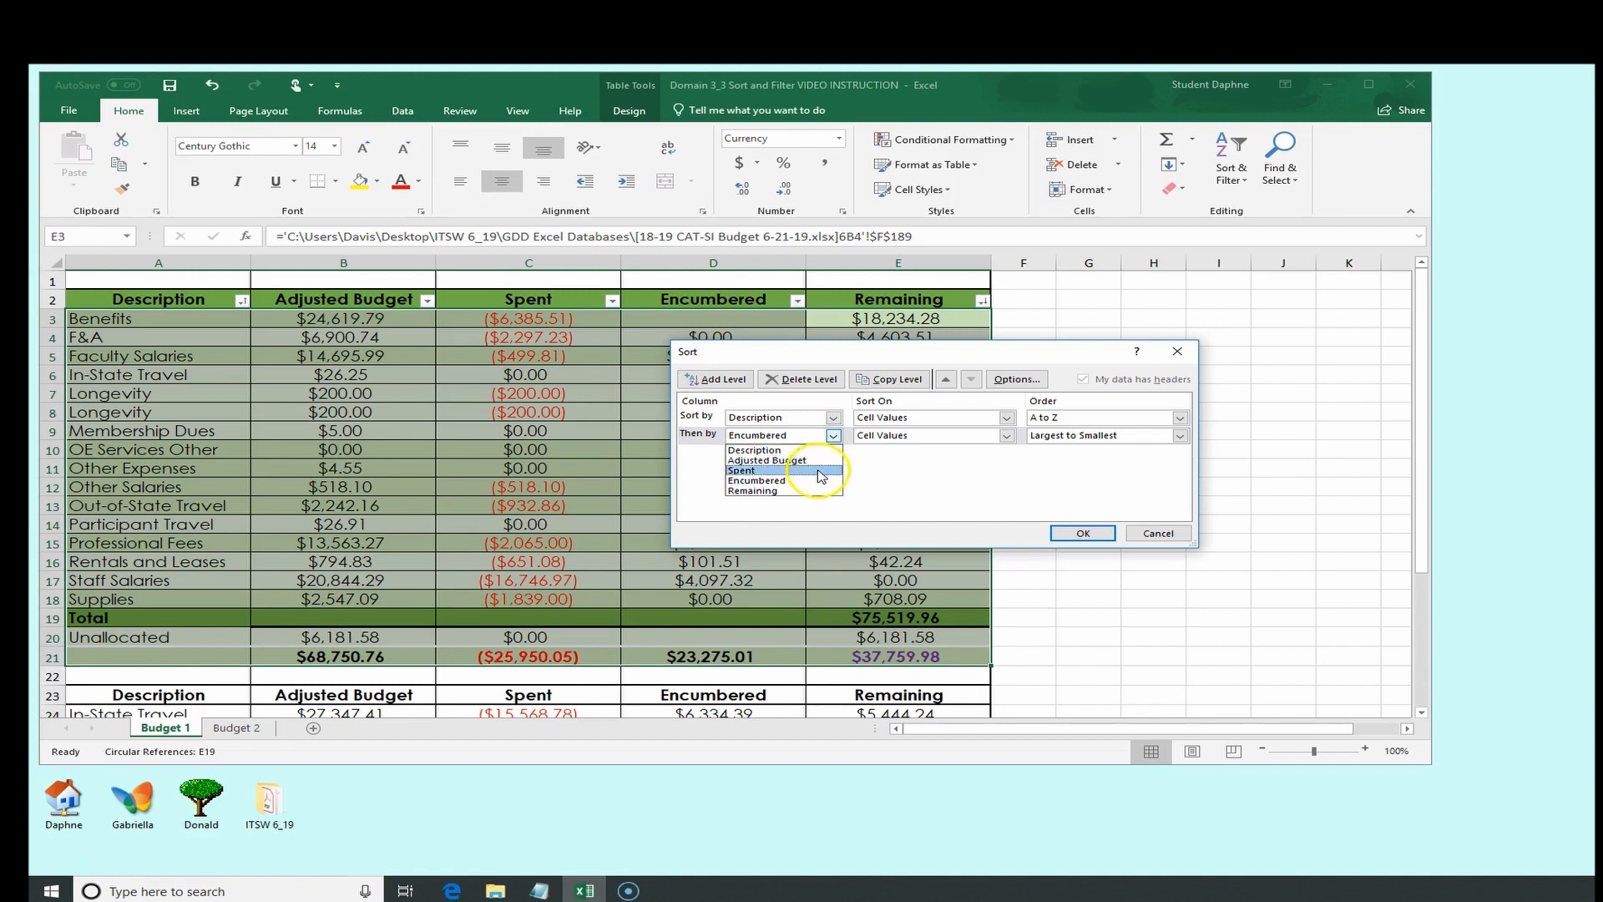
click(821, 471)
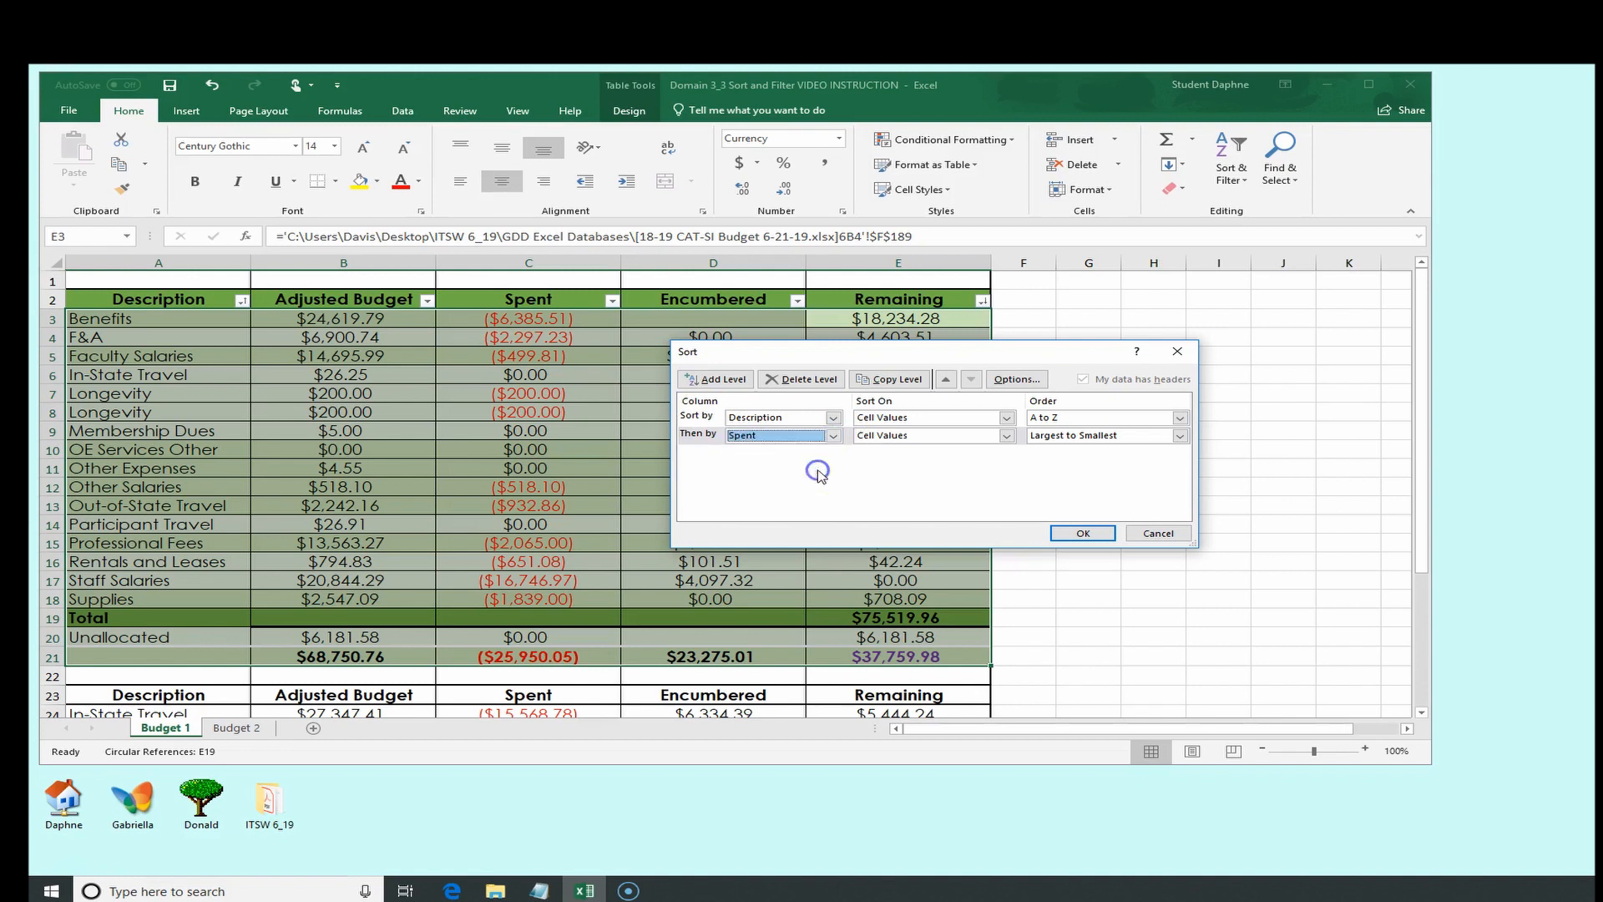
click(1177, 440)
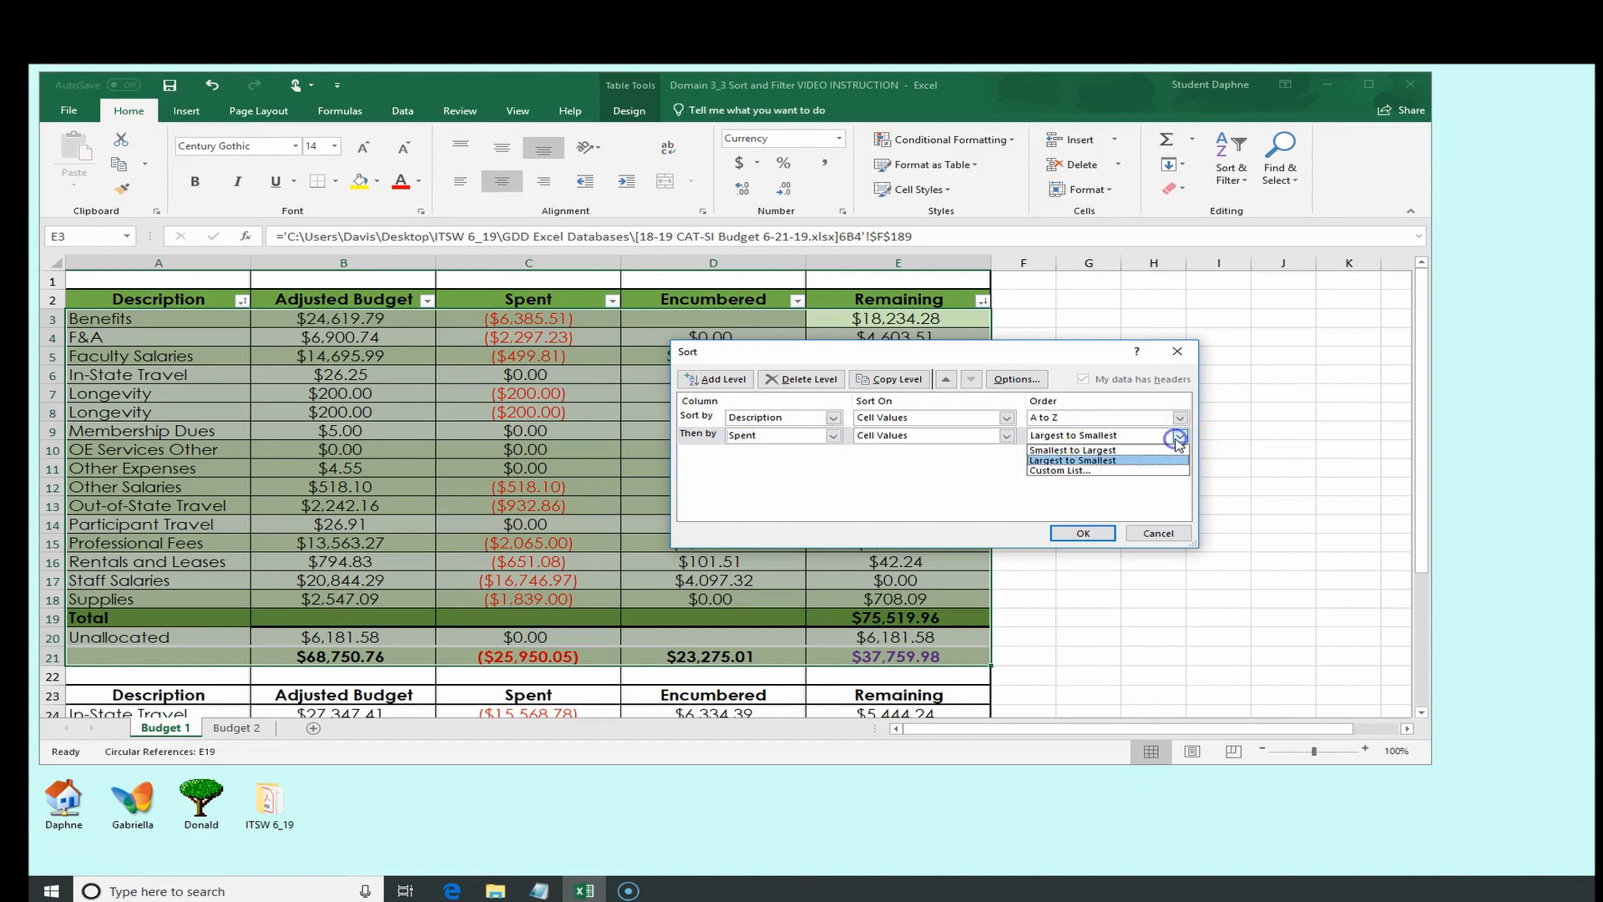
click(1125, 451)
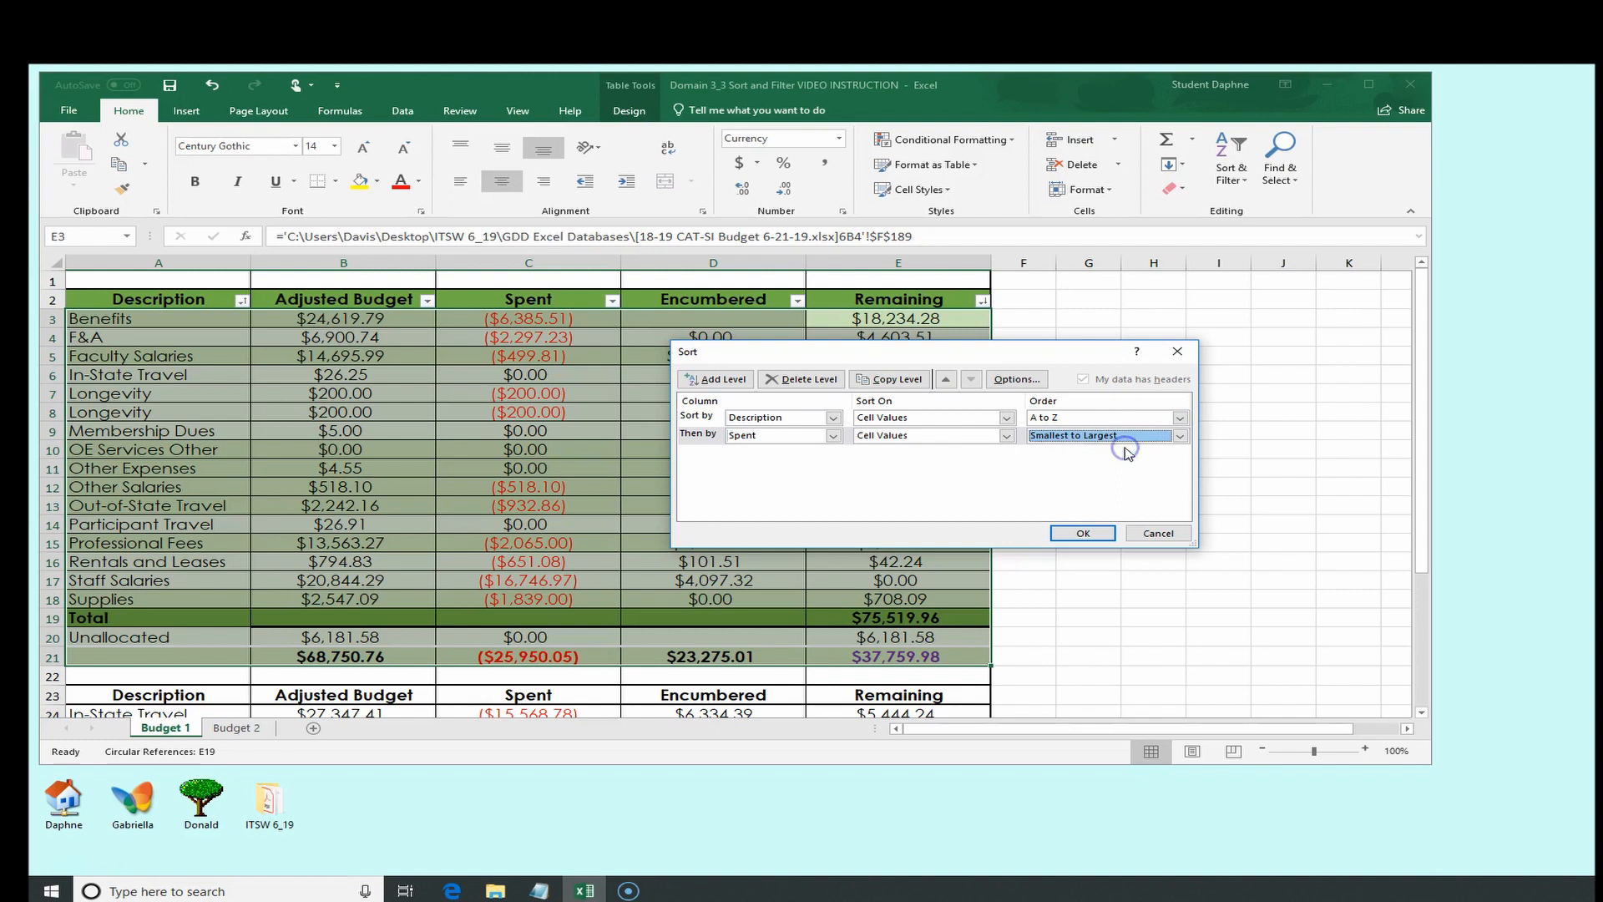
click(1082, 534)
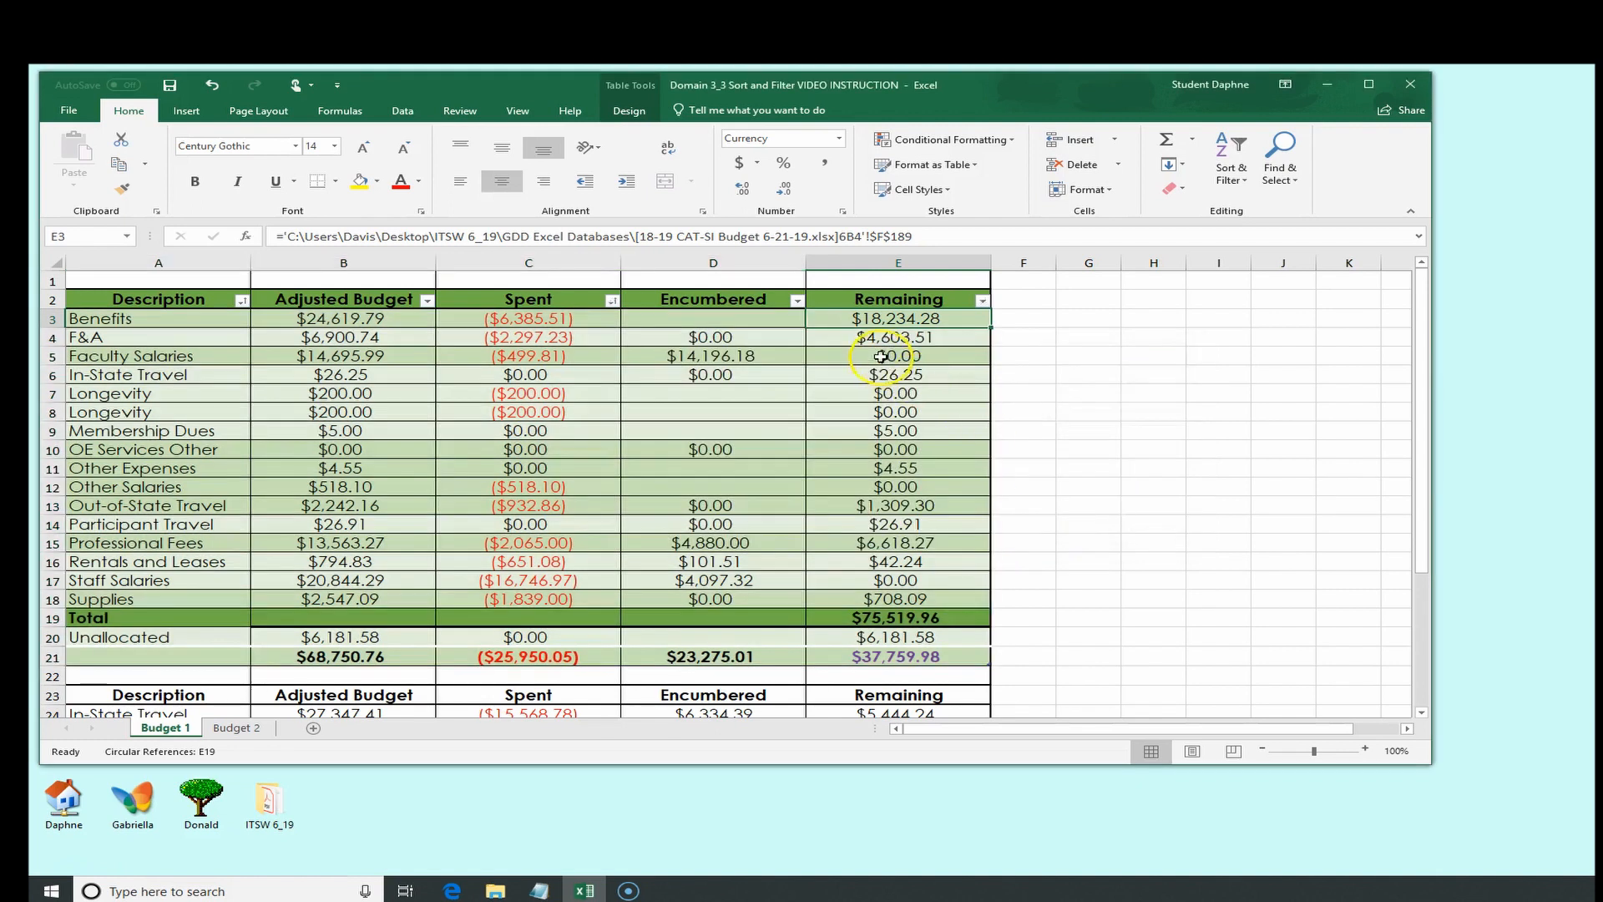
Select the table range A2:E21 and reapply the custom sort with the same levels
click(890, 335)
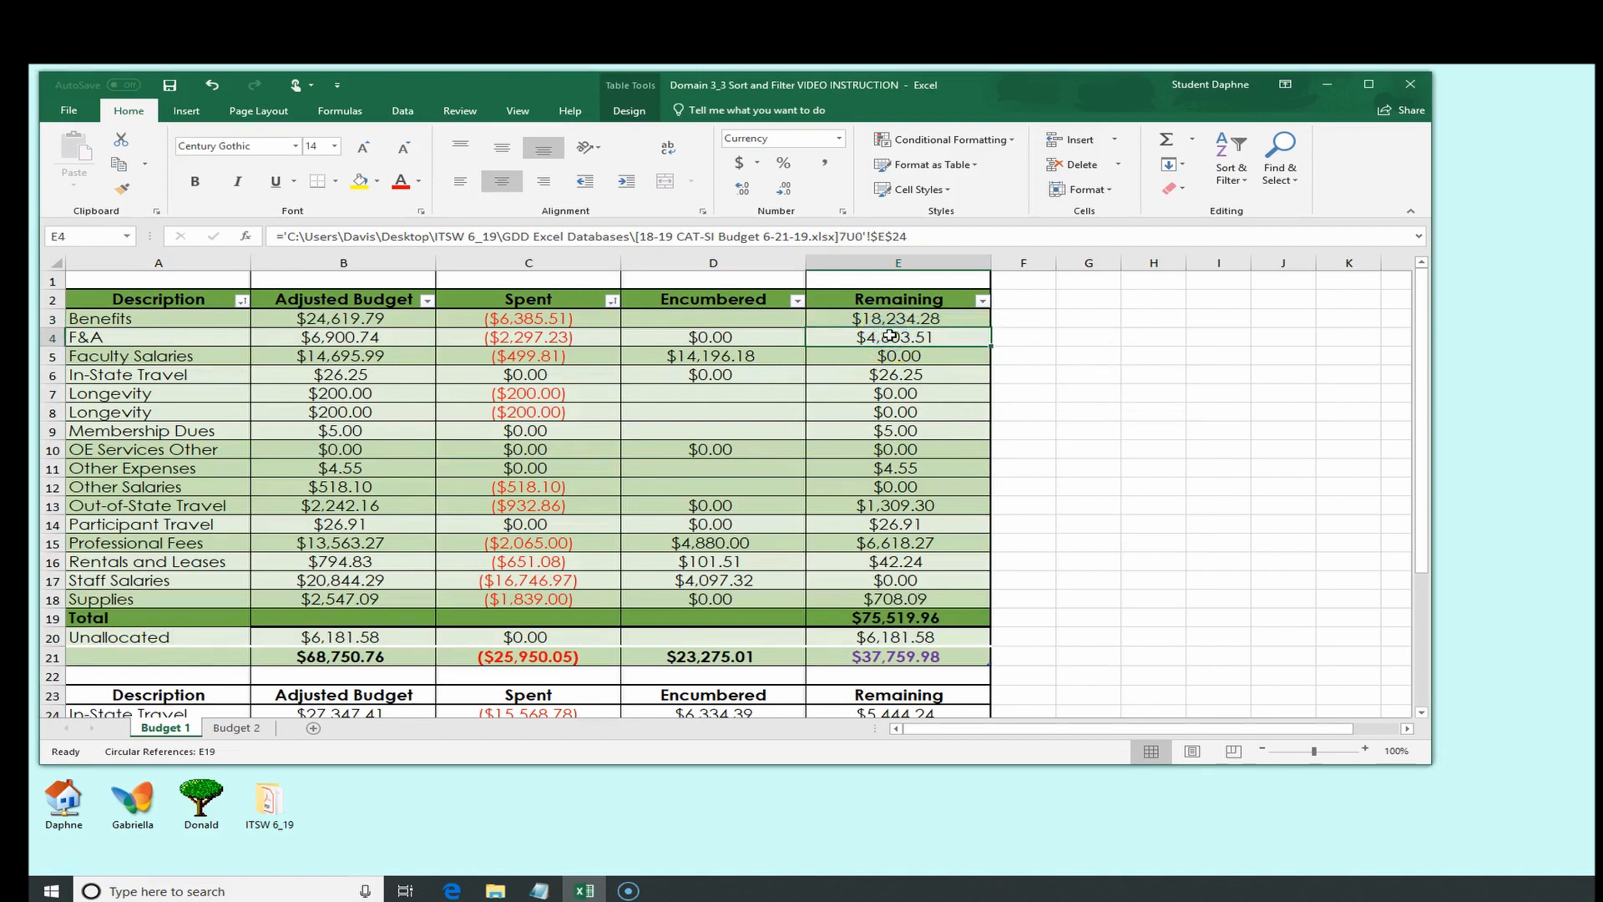
click(575, 320)
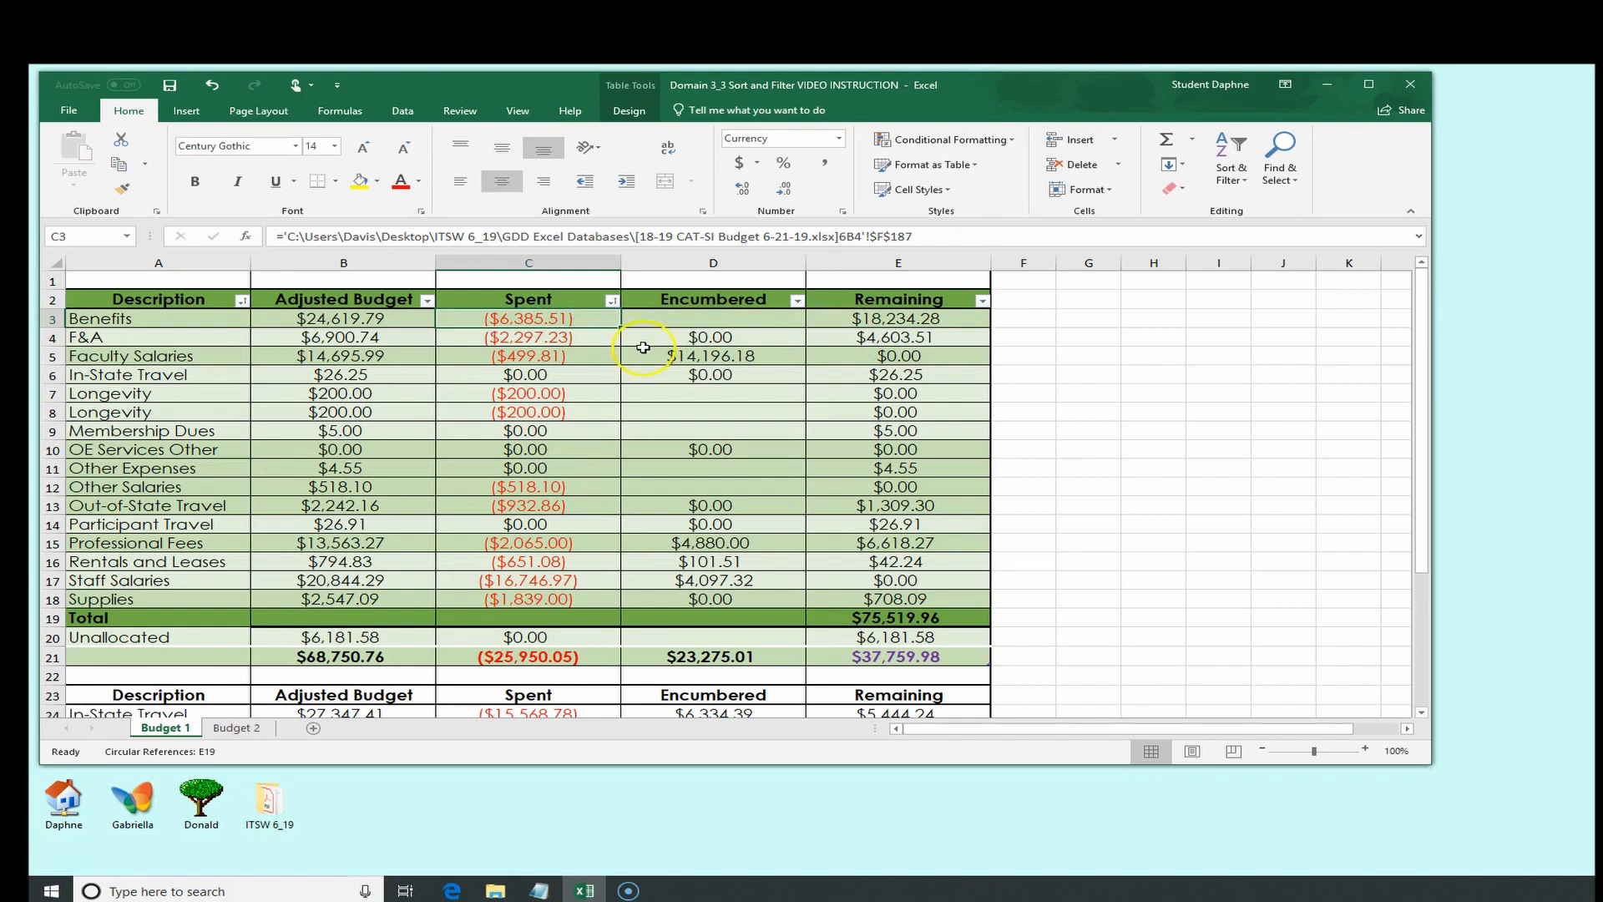
drag(164, 303, 826, 655)
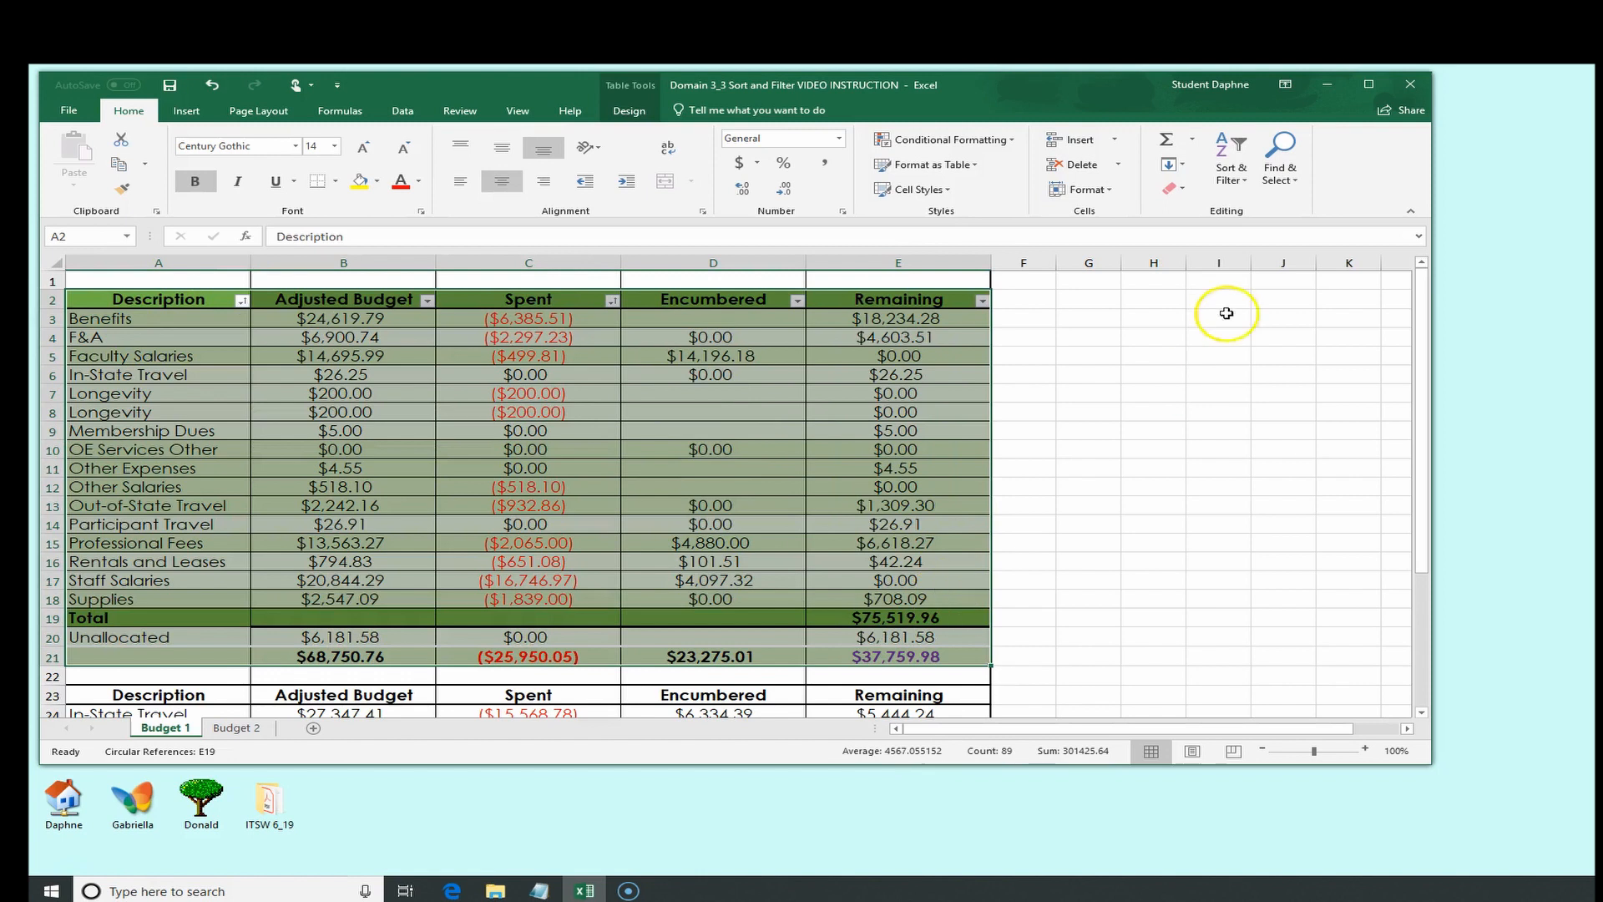
click(1240, 177)
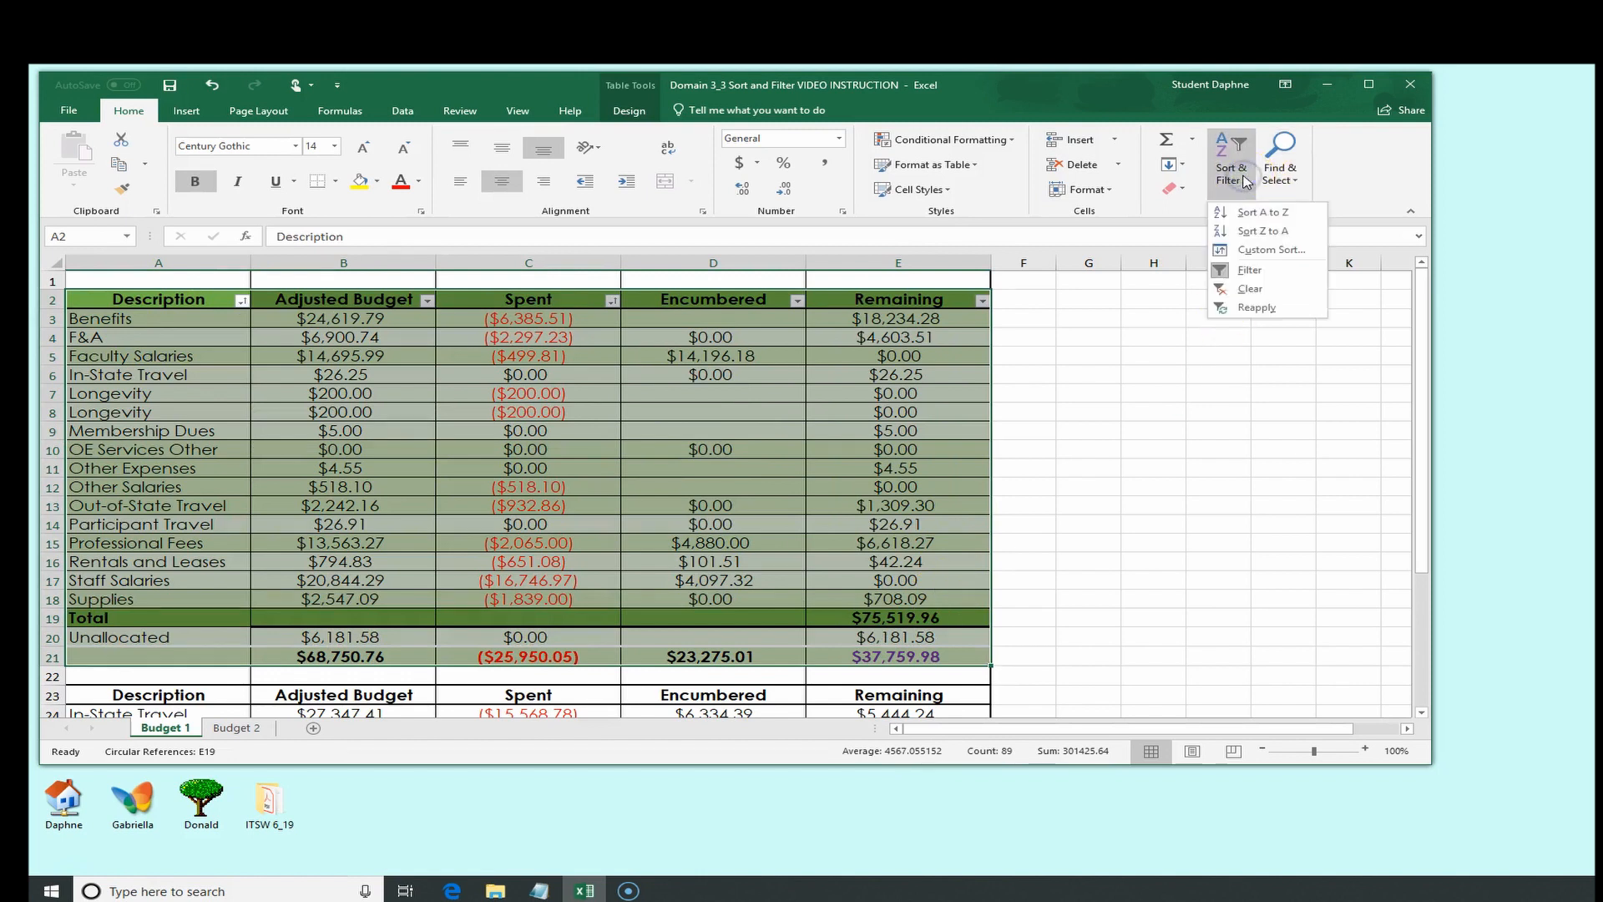
click(1248, 251)
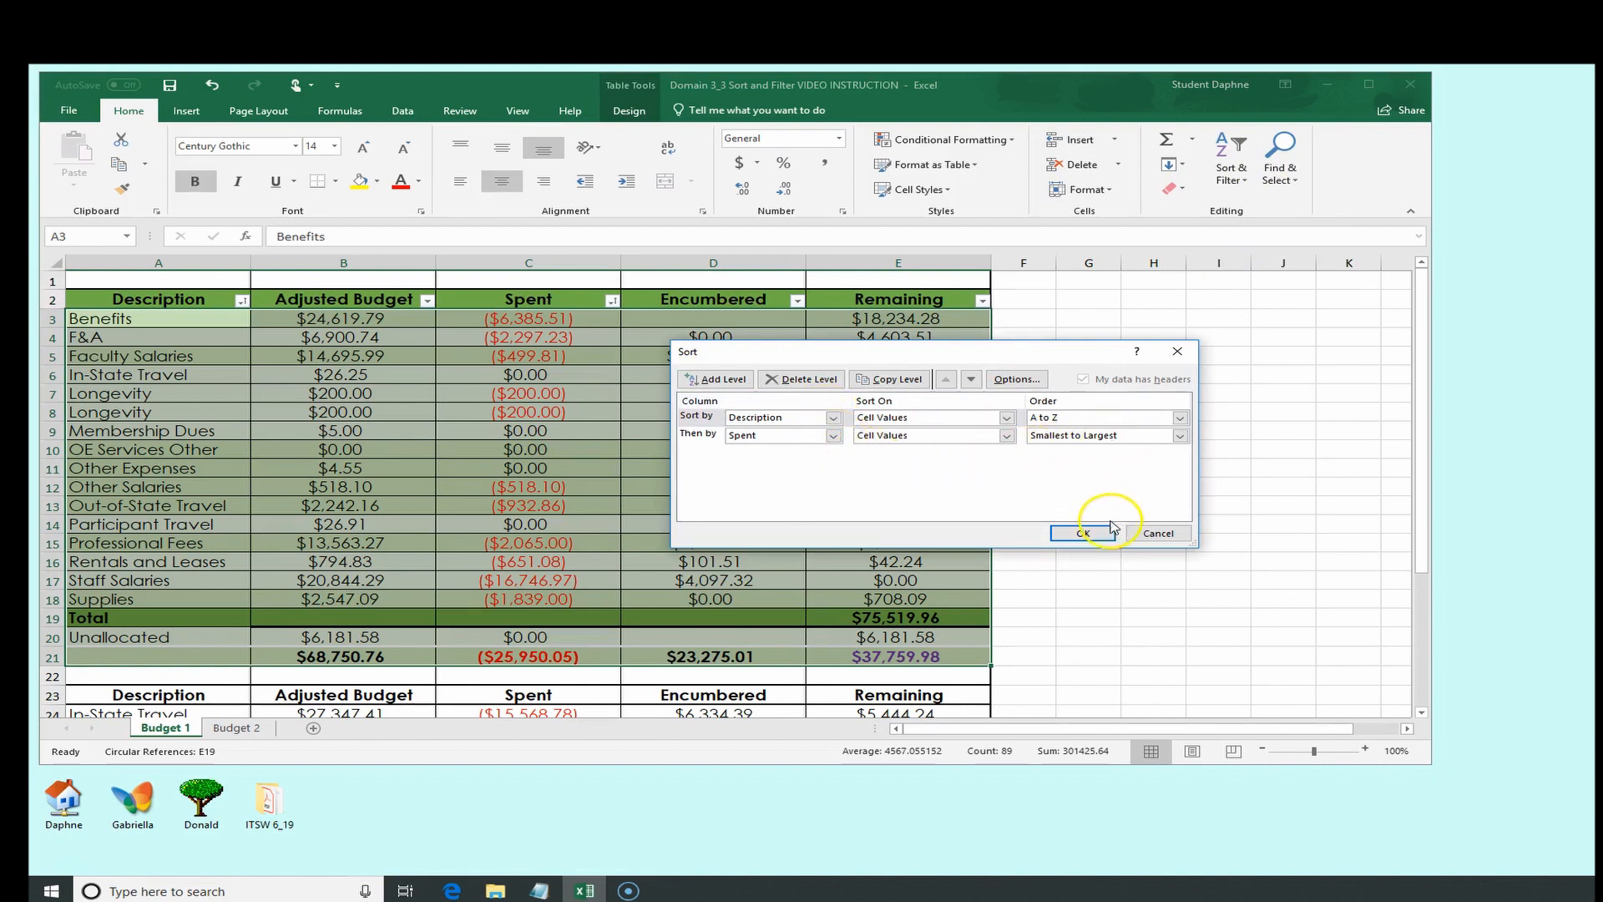
click(1084, 534)
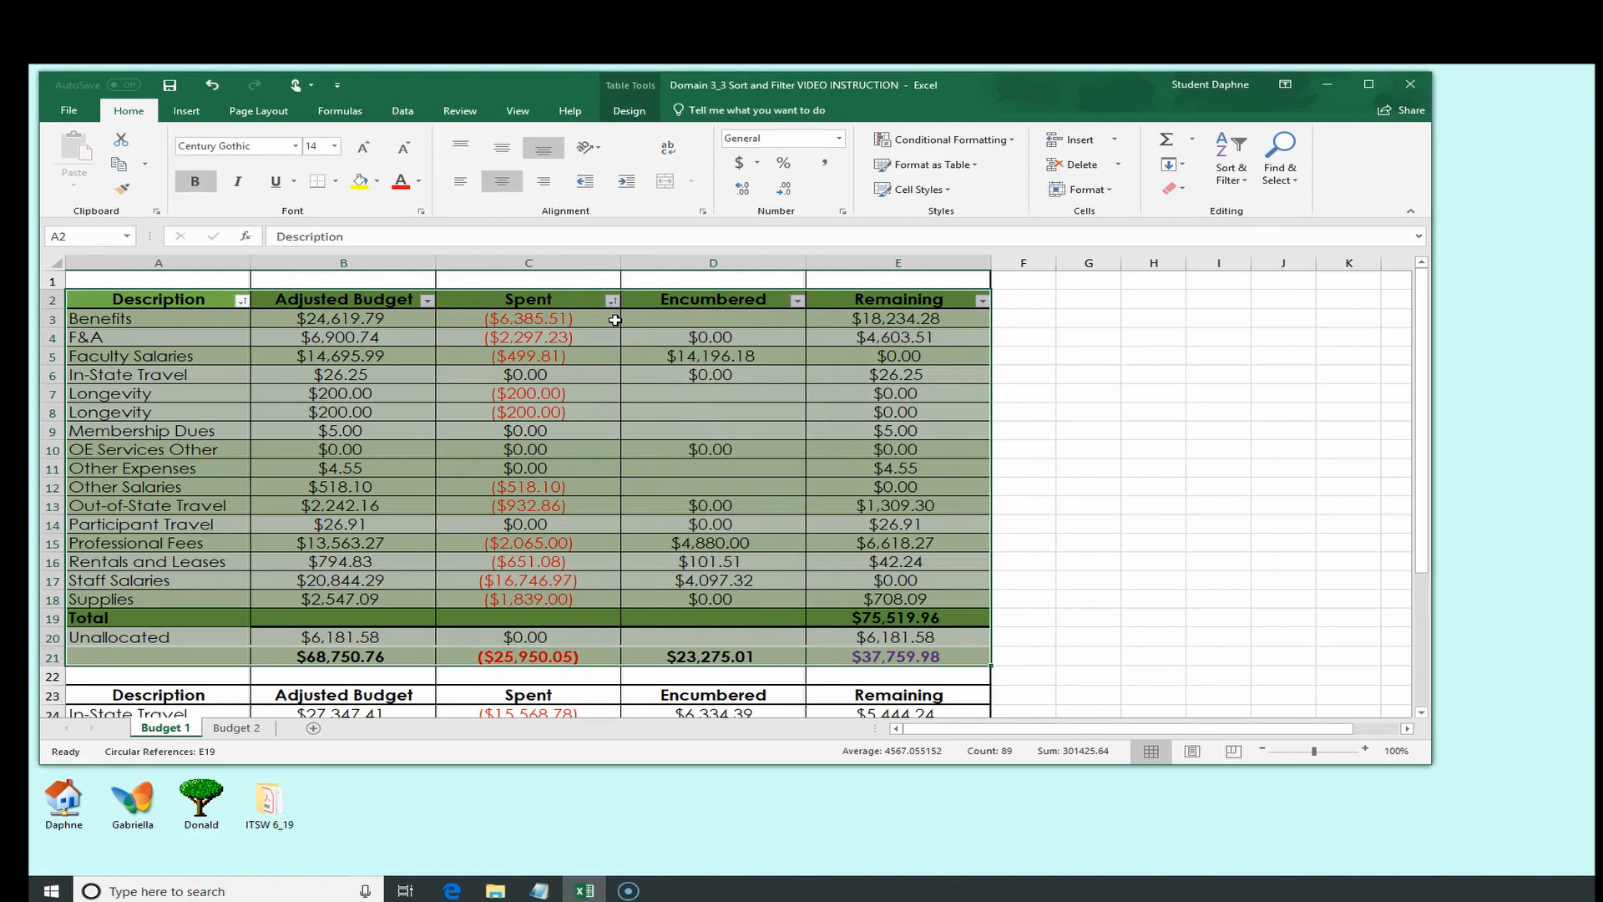
Fill the Benefits Spent cell C3 with yellow highlight
click(571, 318)
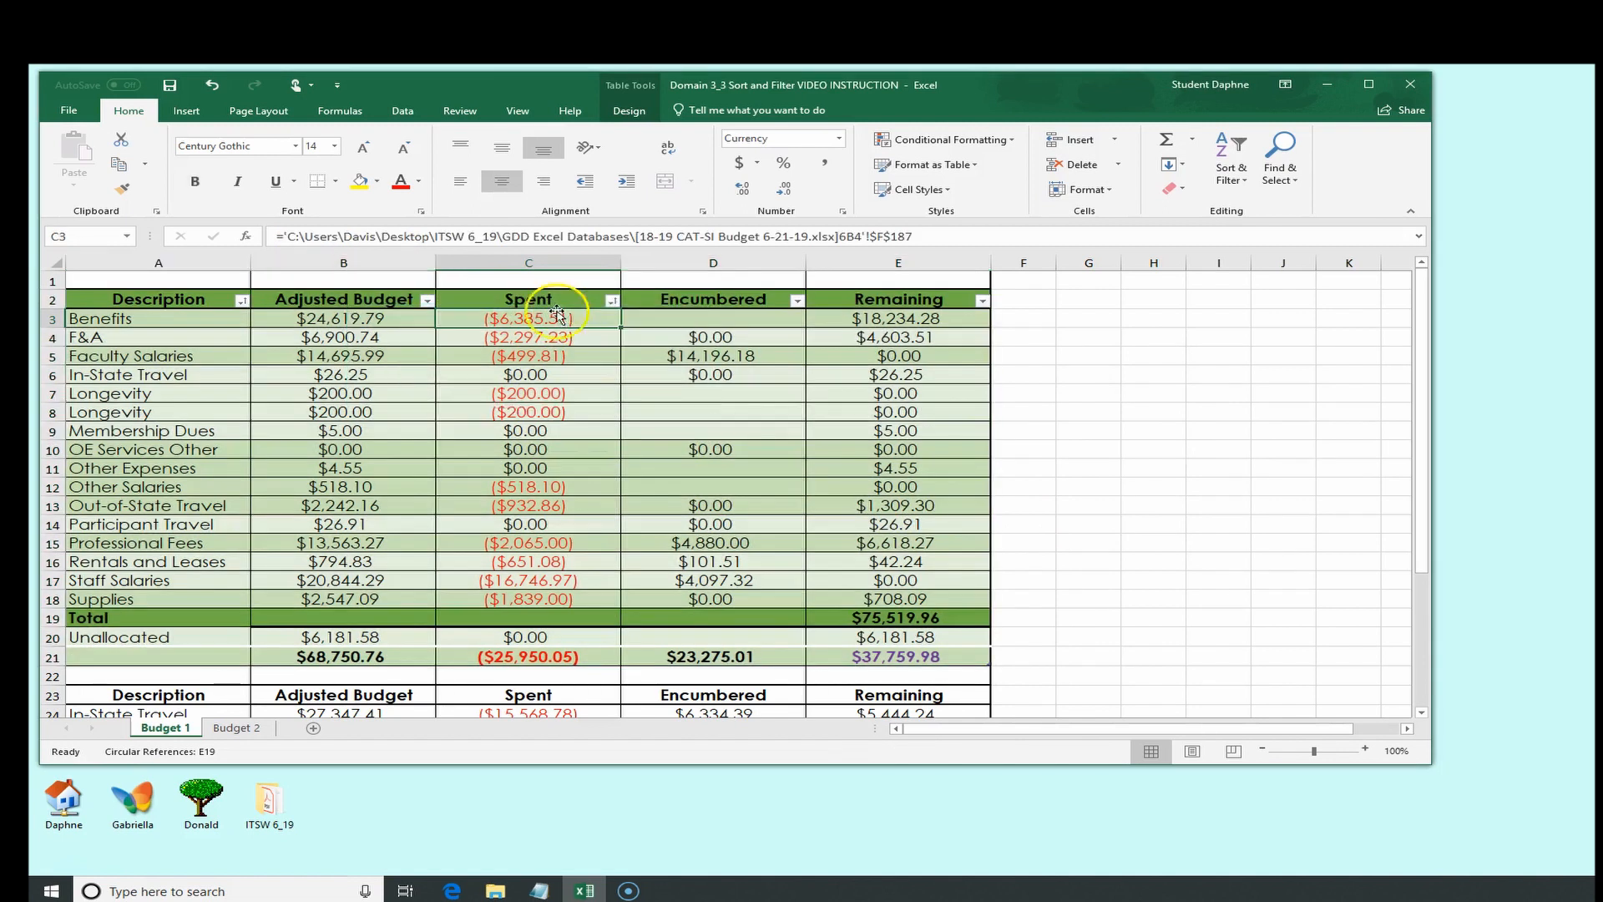
click(365, 174)
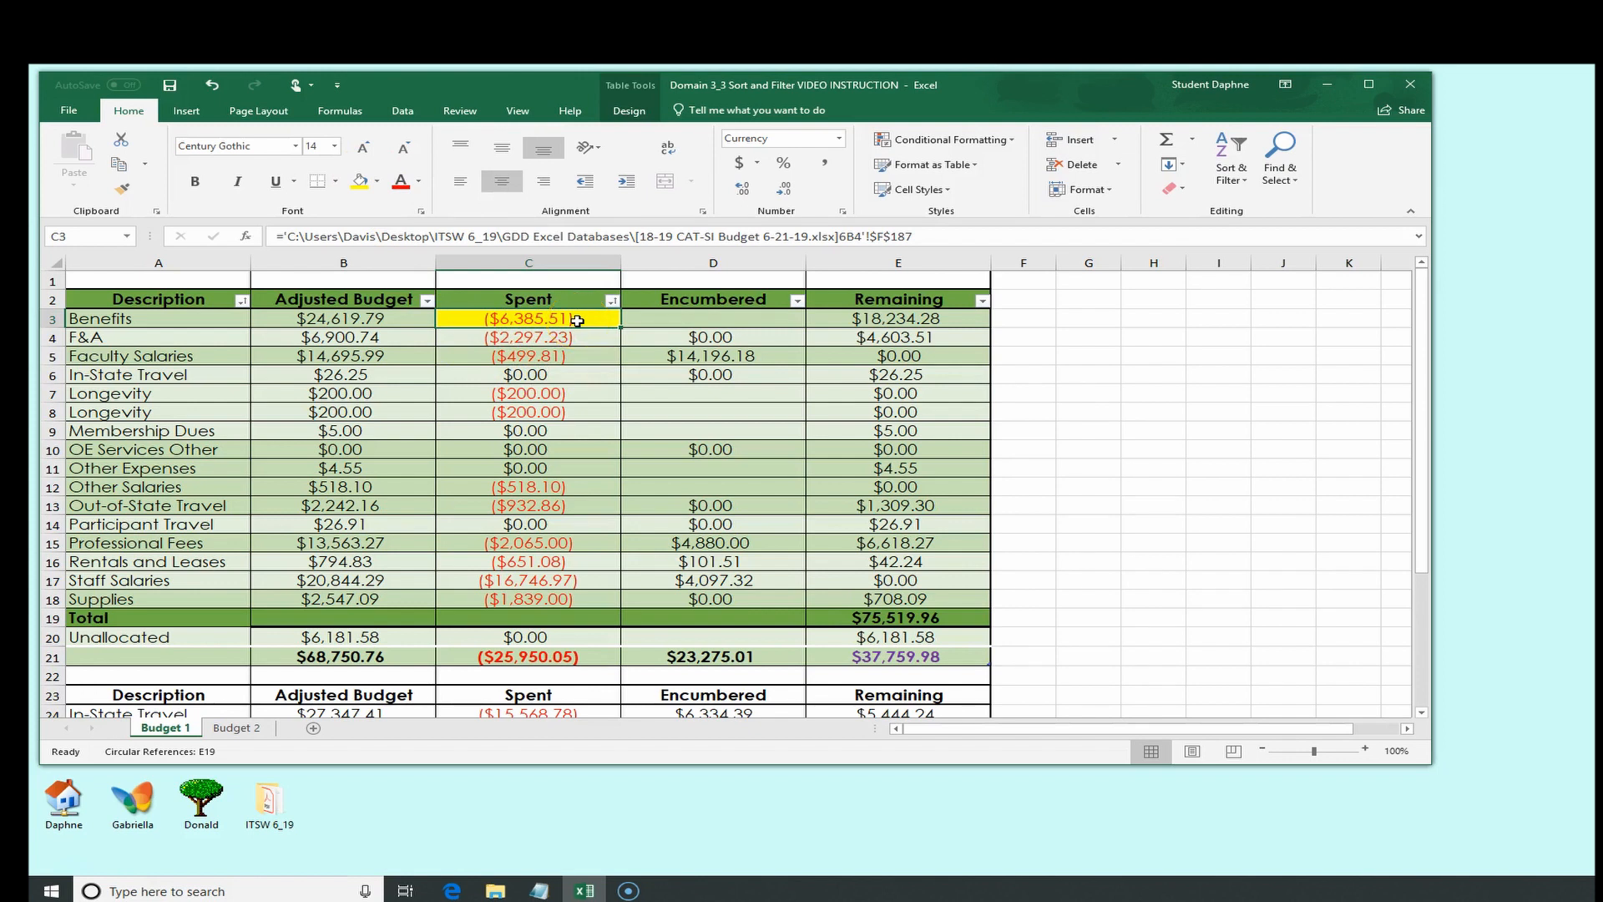
click(559, 527)
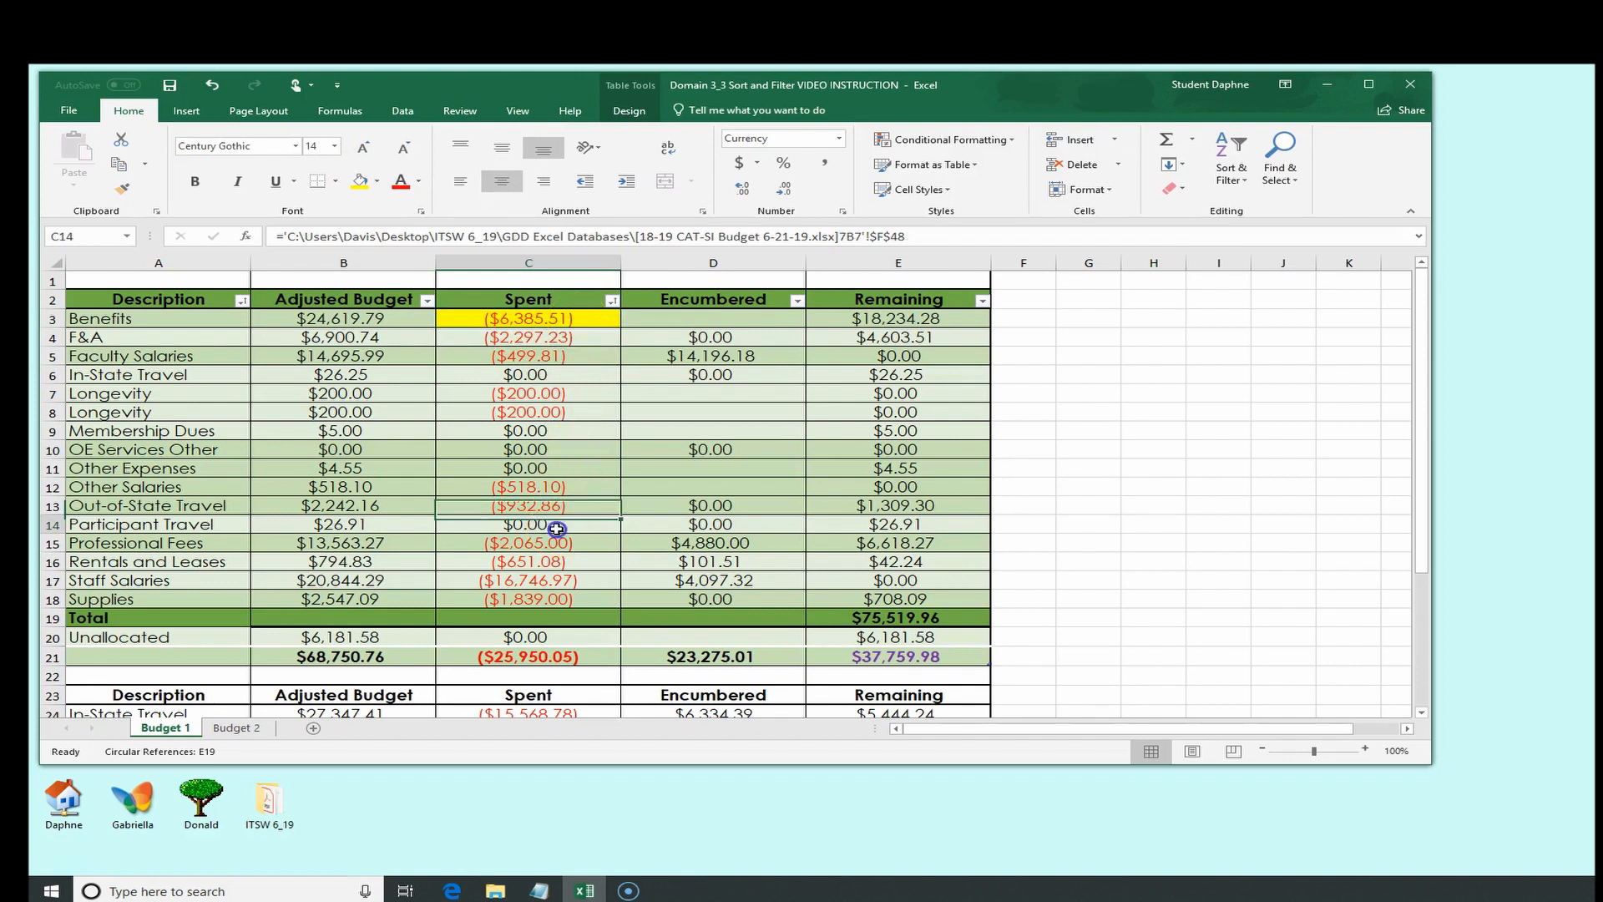
click(567, 467)
click(567, 442)
click(569, 433)
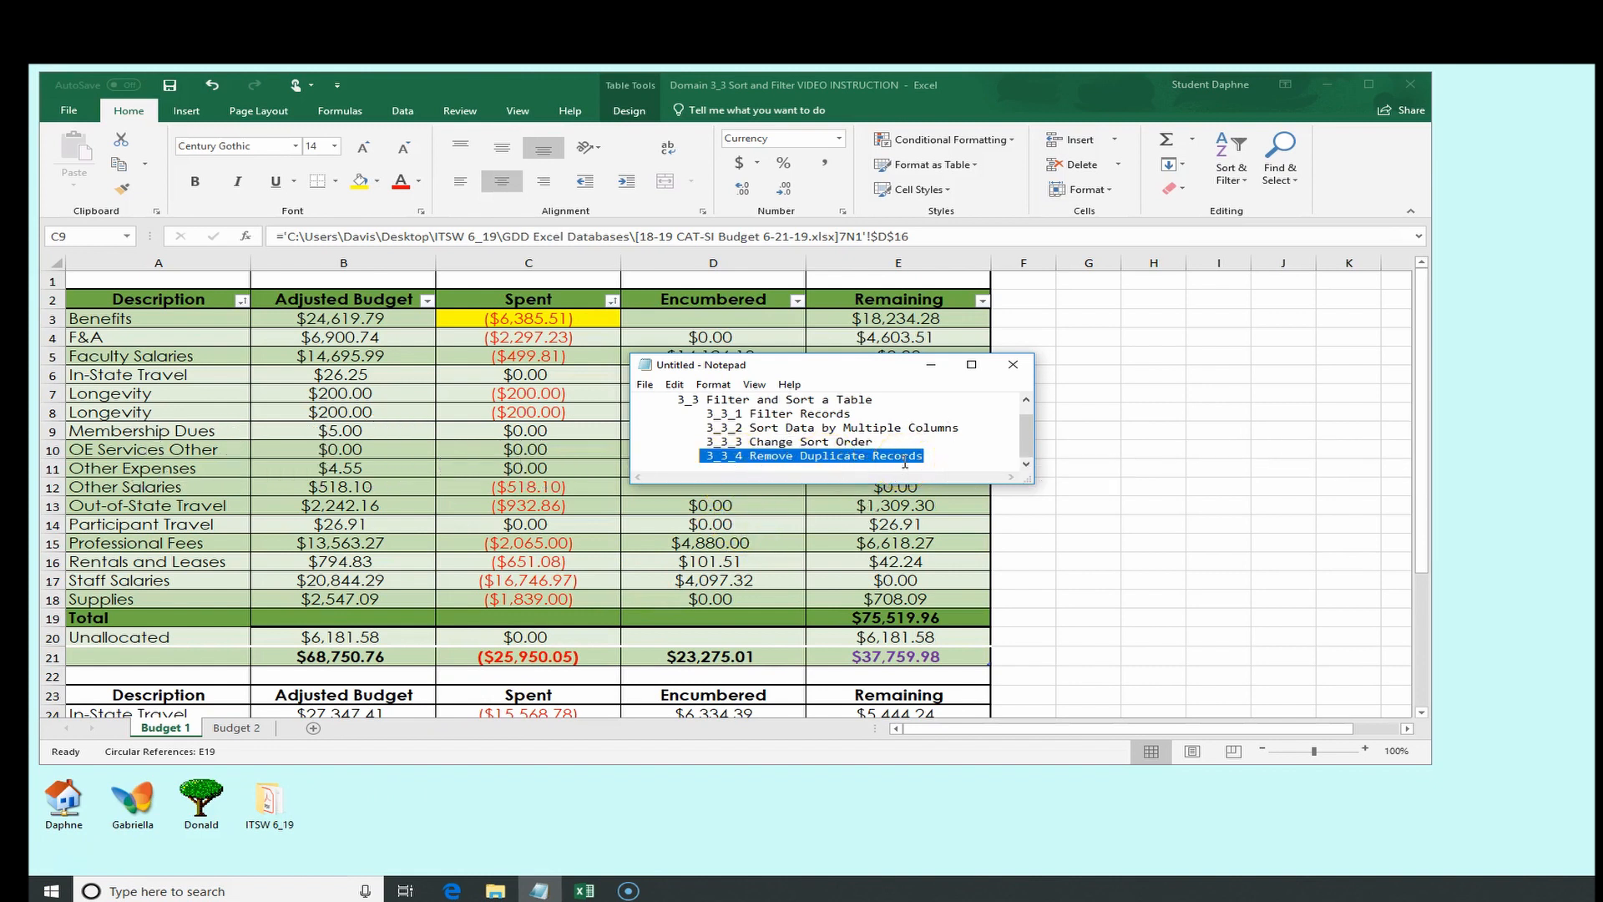
Highlight rows 7 and 8, the two Longevity records, with a custom light pink fill colour
click(925, 365)
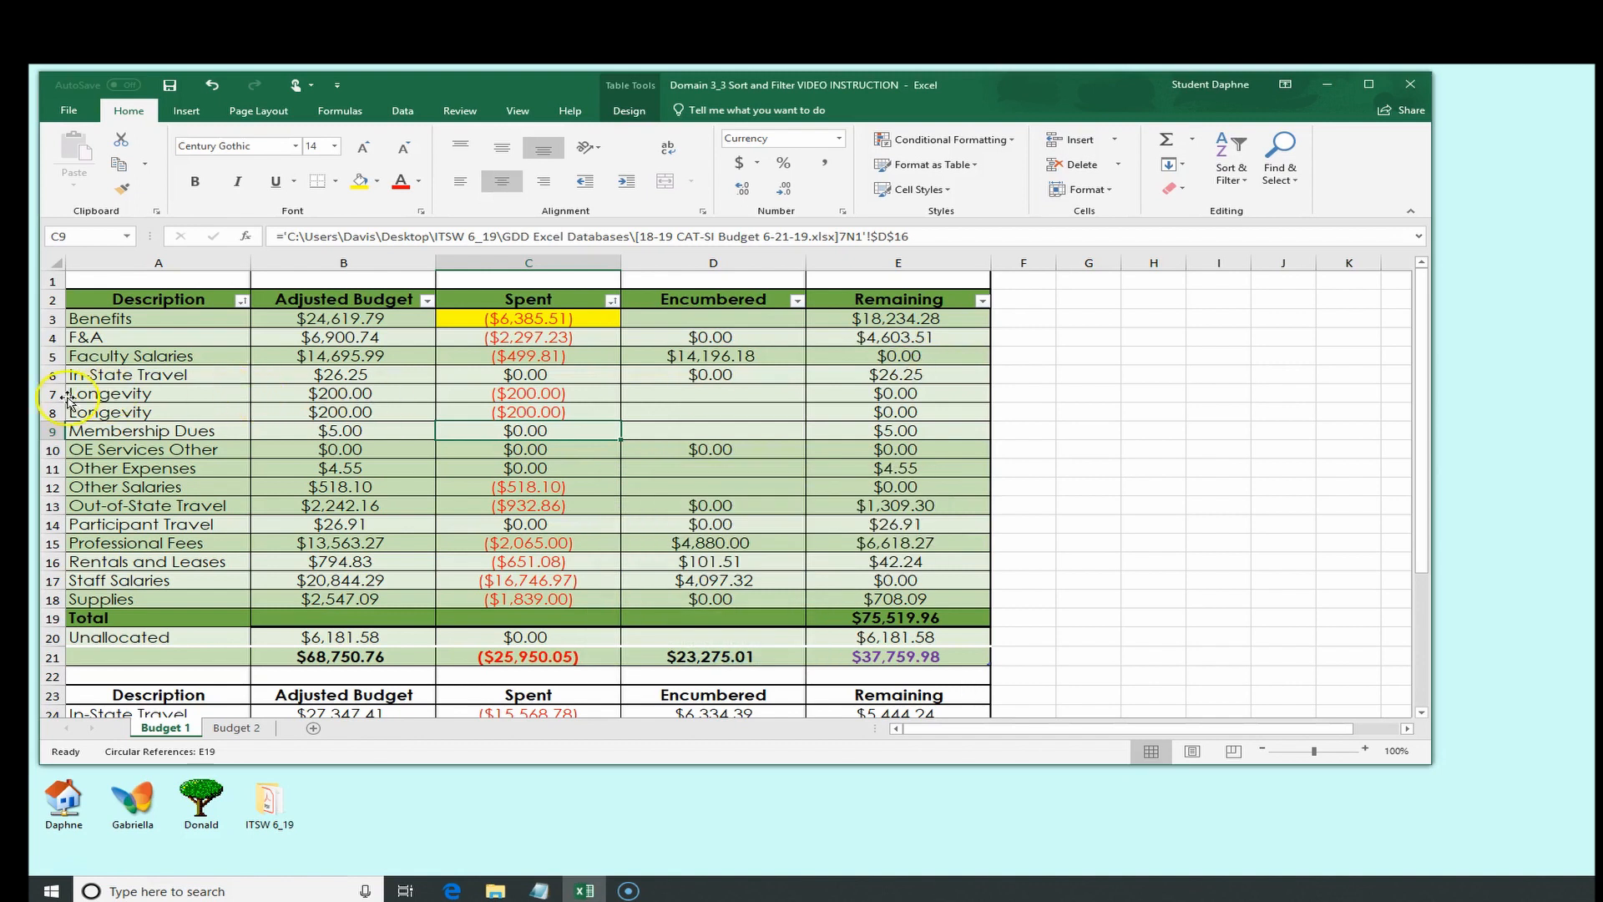
drag(50, 393, 49, 416)
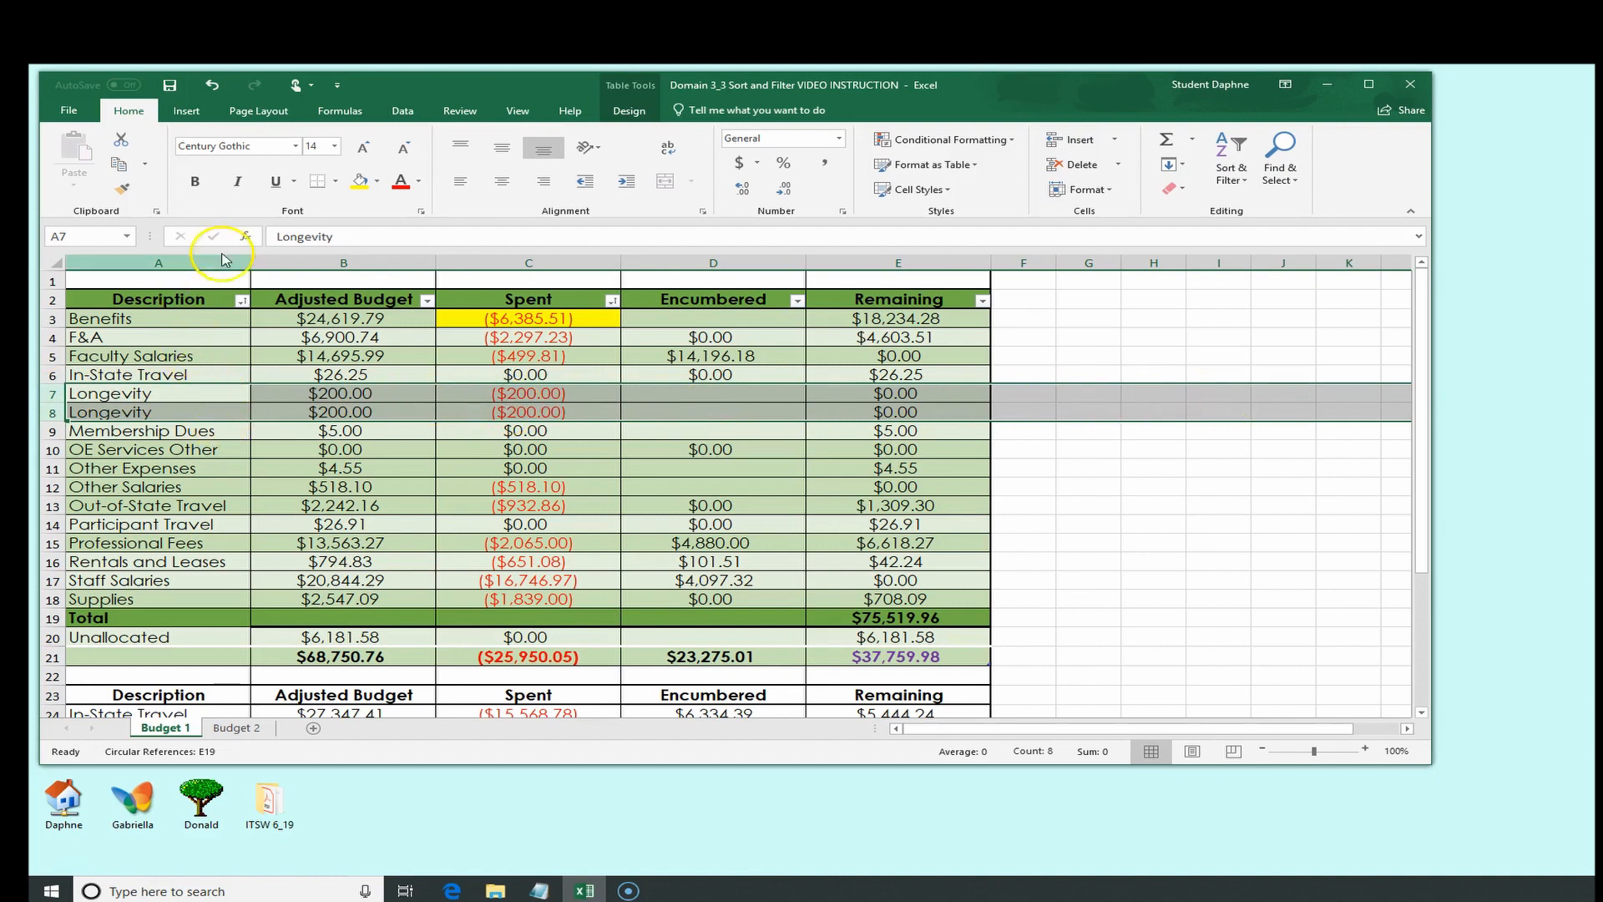
click(378, 181)
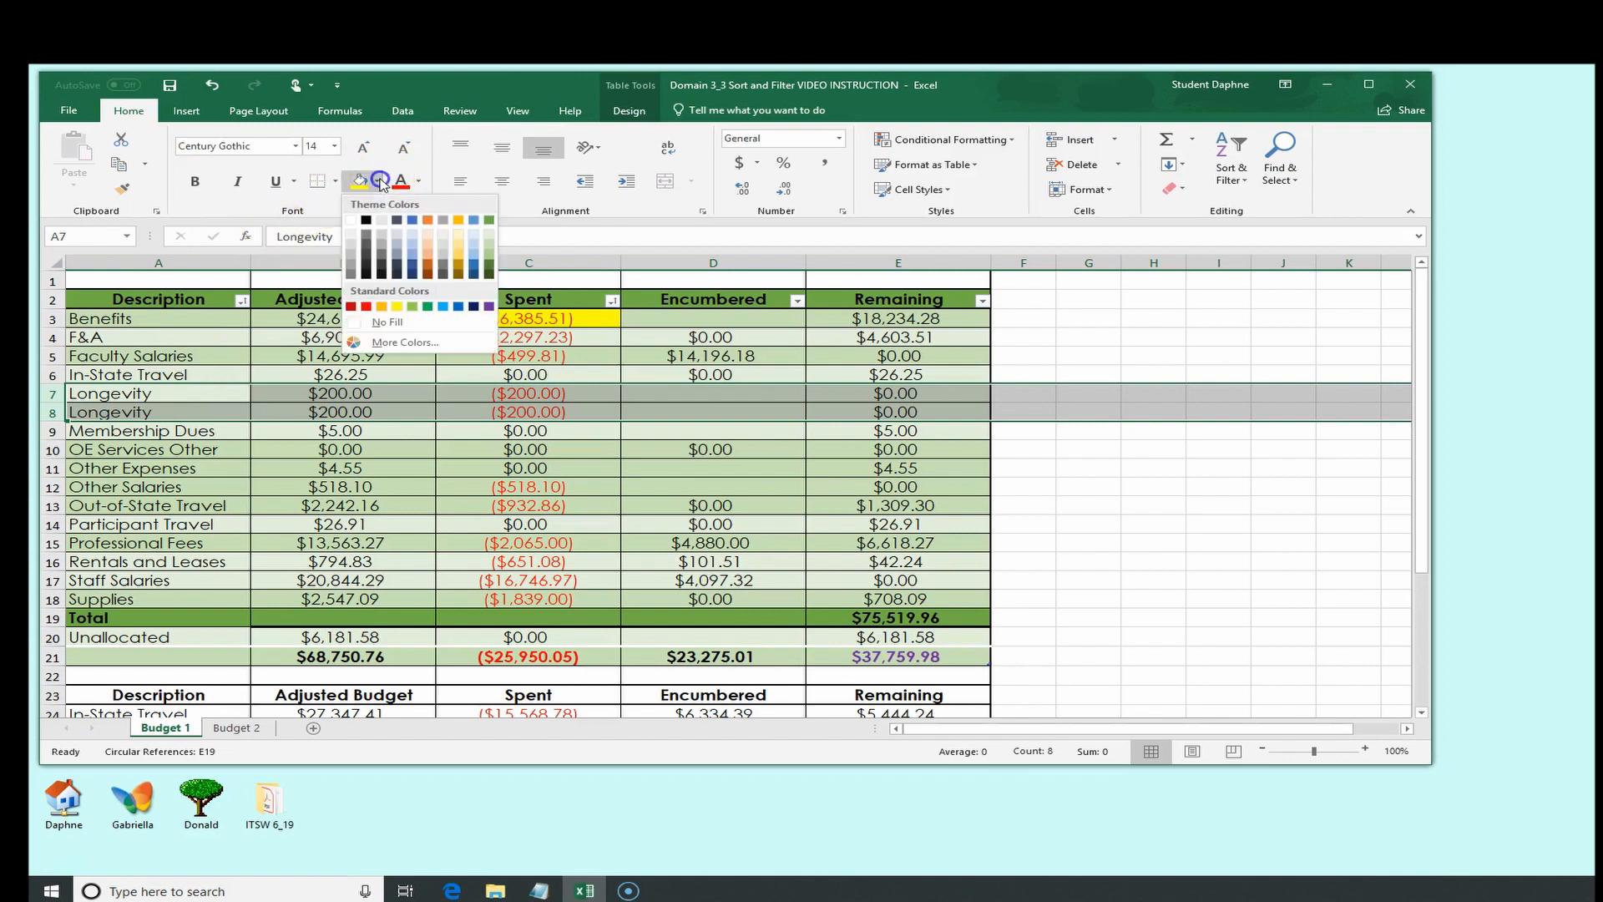
click(390, 343)
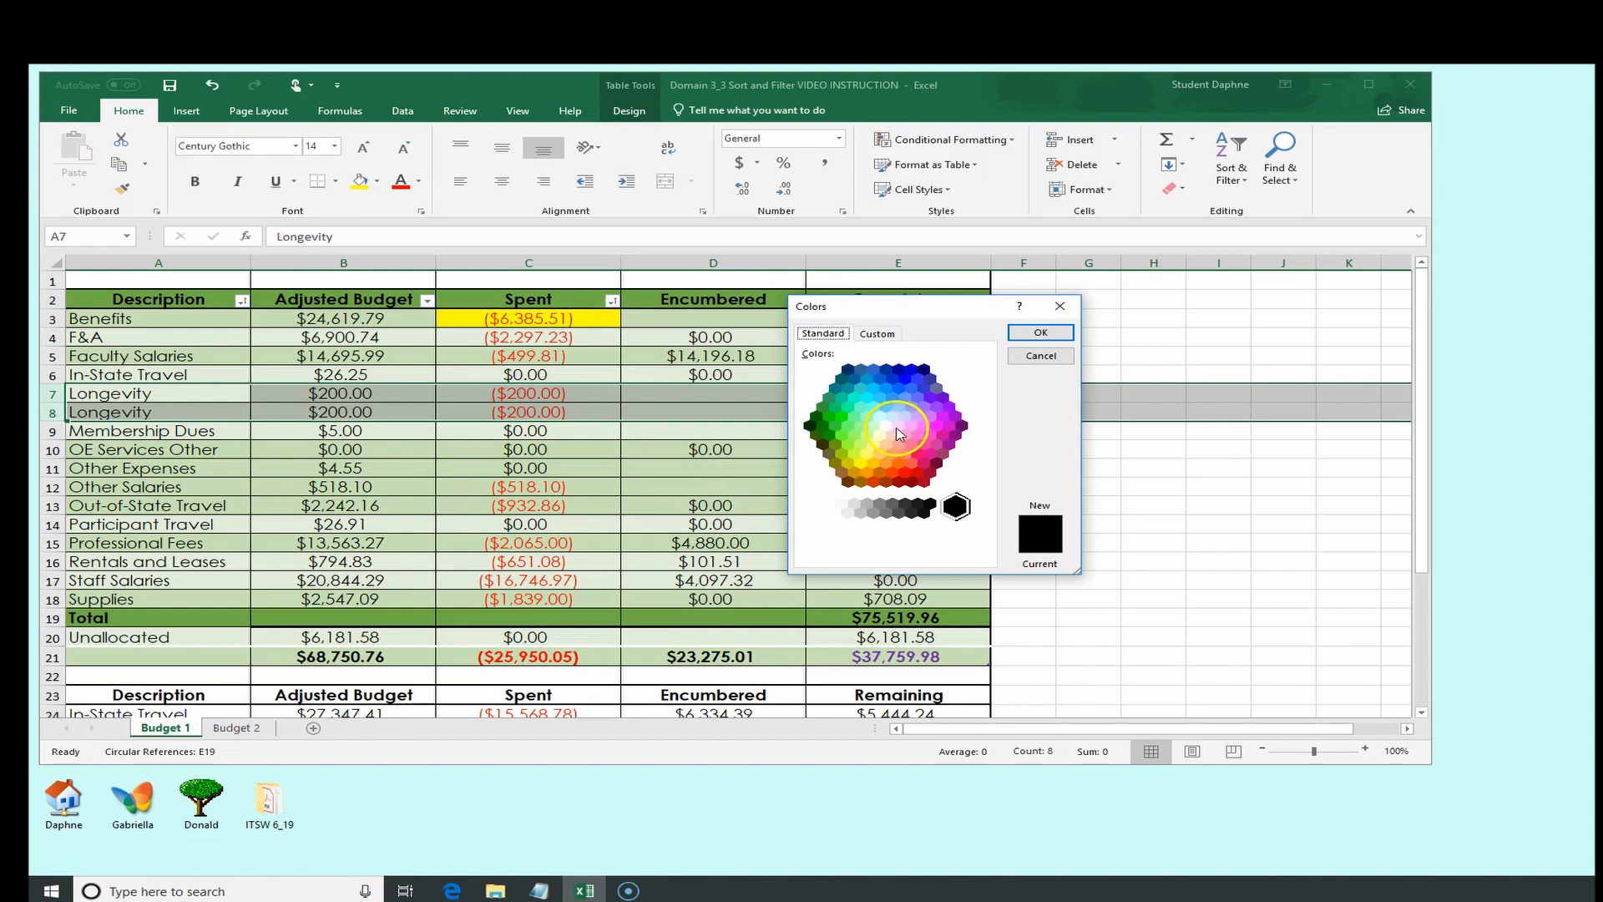
click(898, 425)
click(1019, 331)
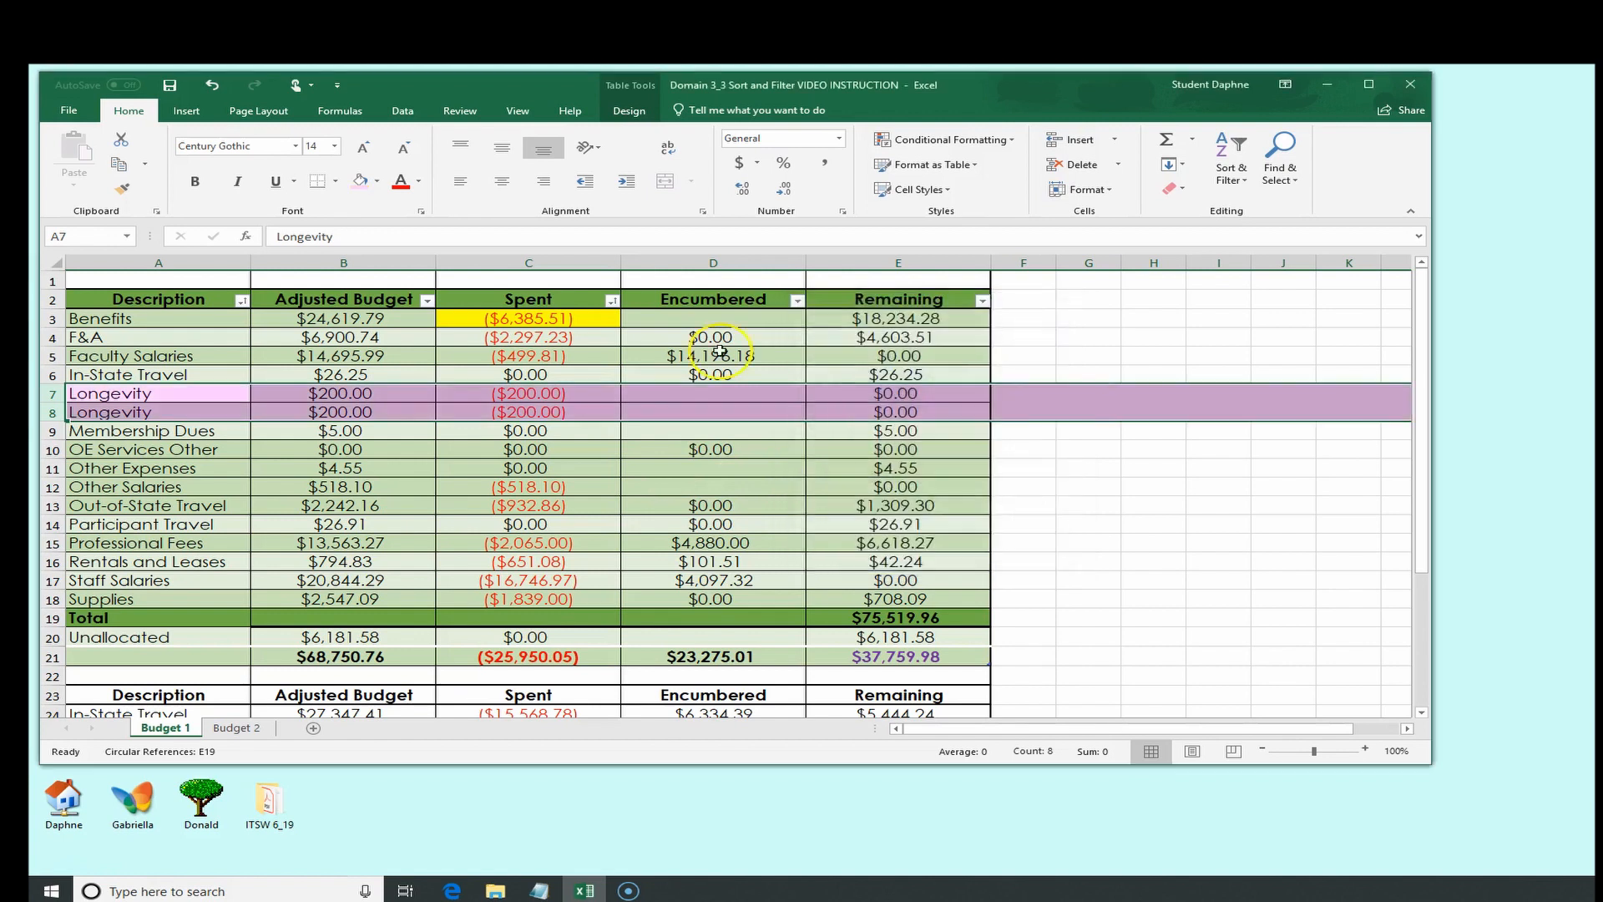
Compare the two Longevity rows cell by cell across every column of the table
click(247, 394)
click(366, 392)
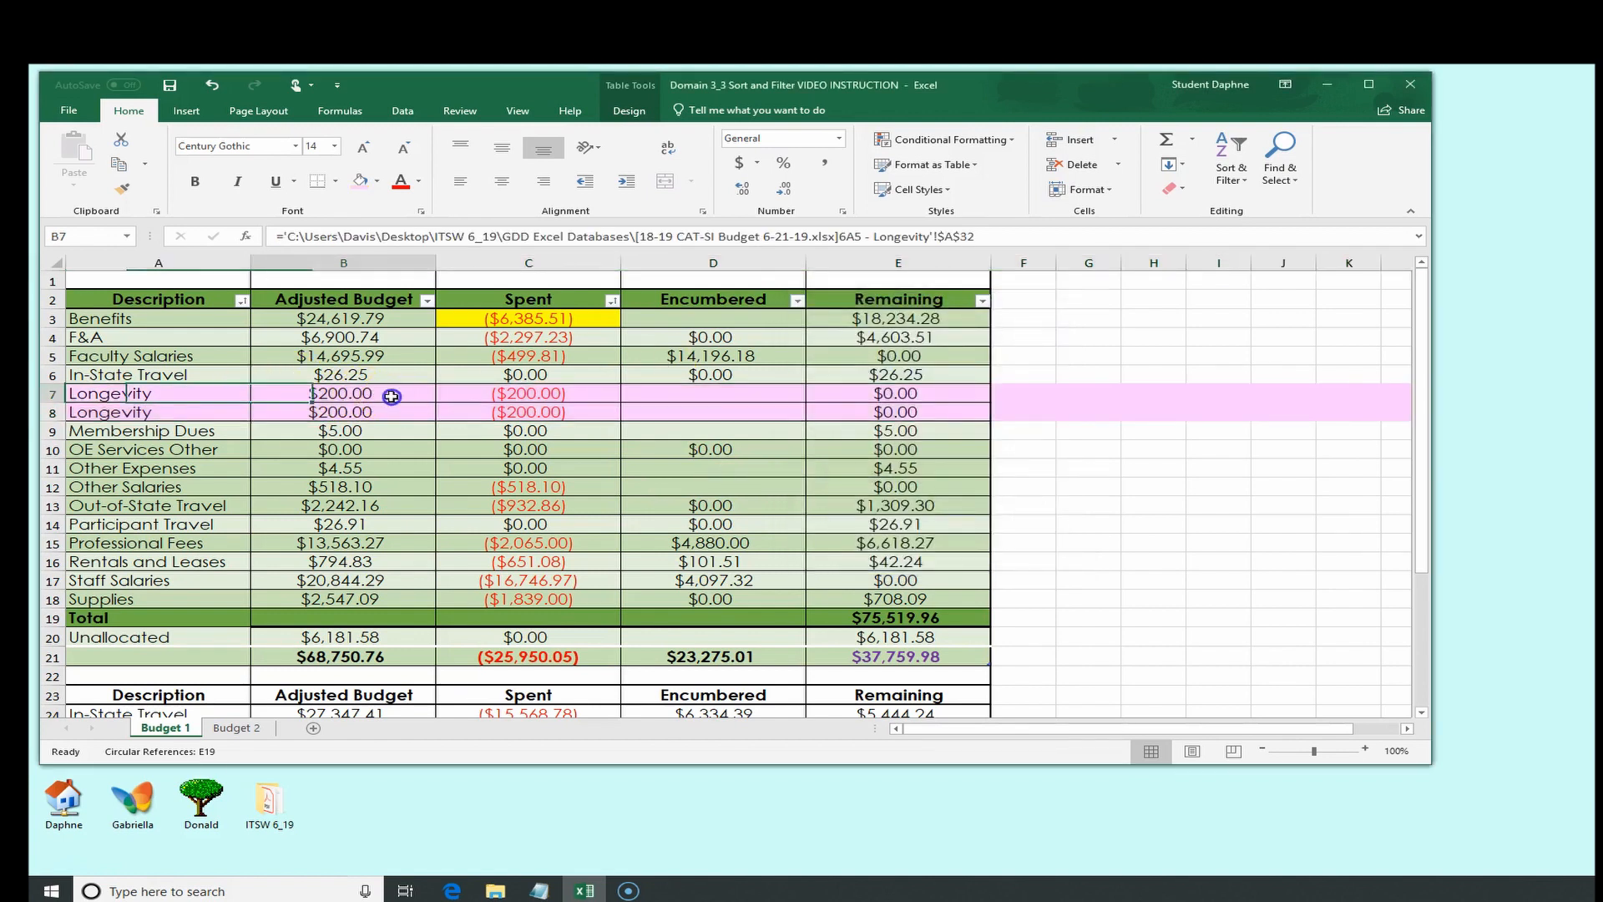
click(392, 413)
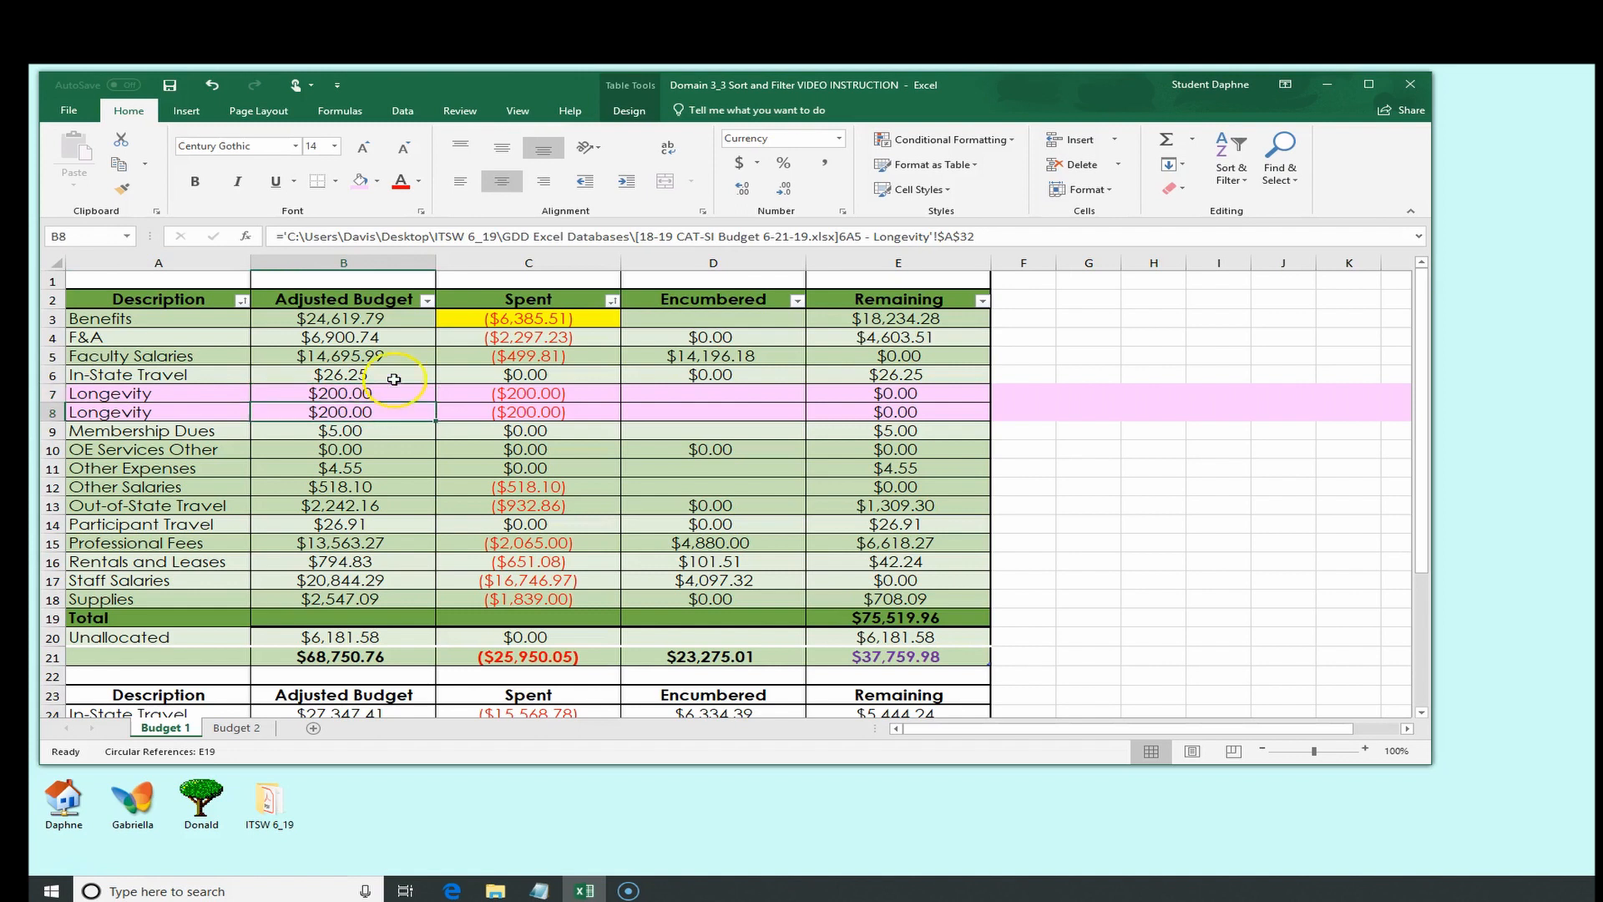
drag(586, 388, 583, 413)
drag(706, 392, 708, 411)
drag(952, 395, 953, 412)
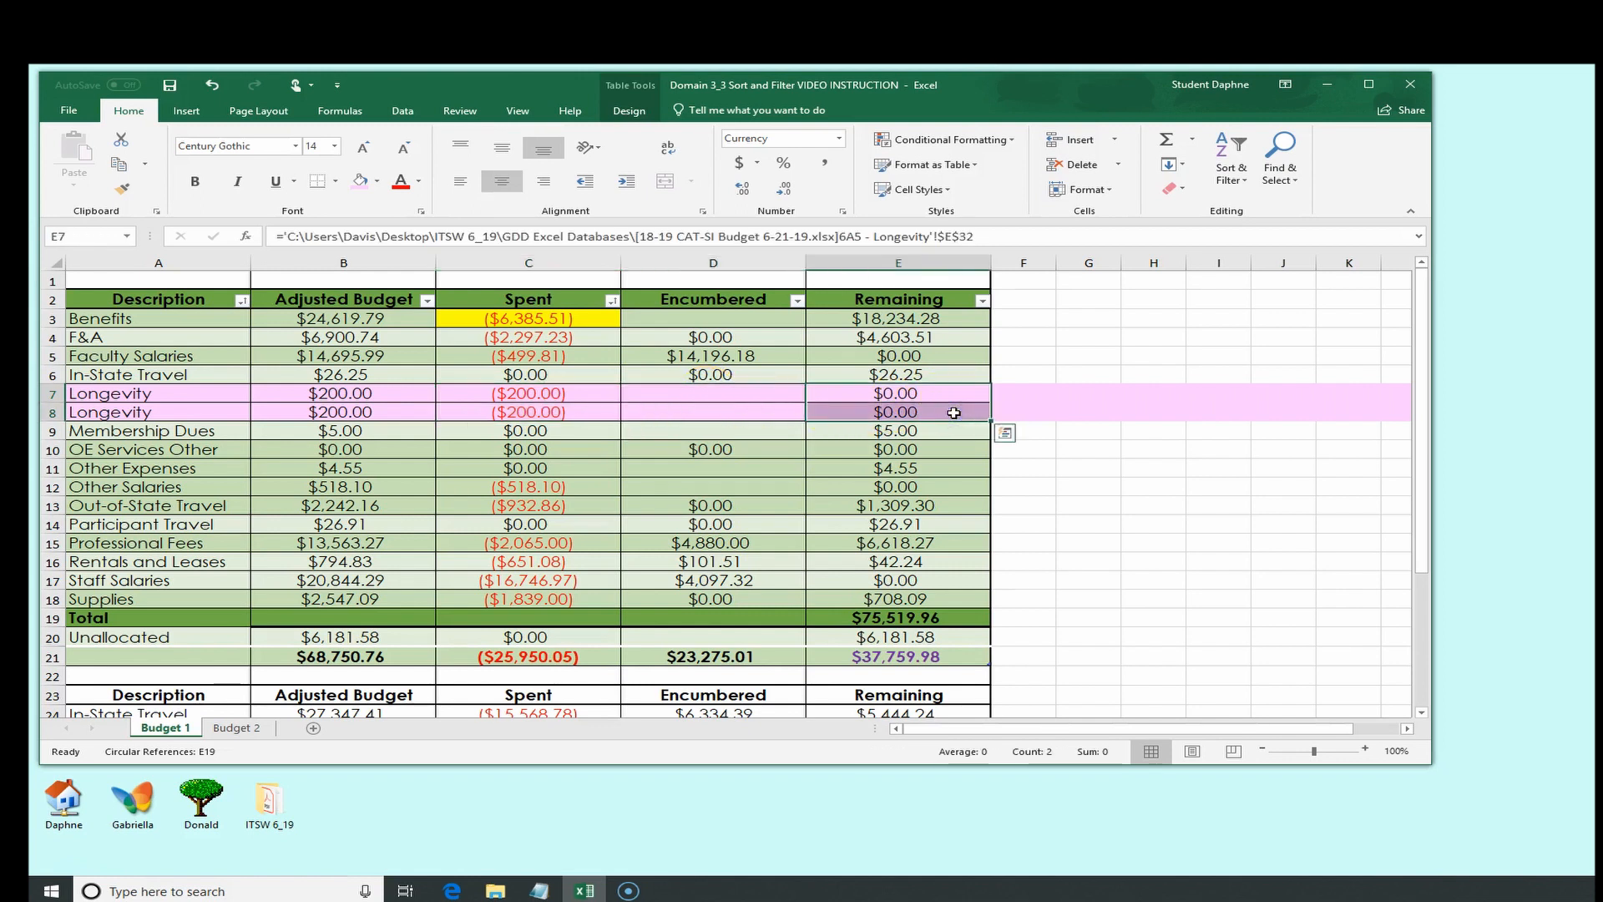
Select the table range A2:E21 and remove duplicate records, checking all columns, then dismiss the message
click(190, 303)
drag(191, 302, 927, 558)
scroll(1089, 598, up, 2)
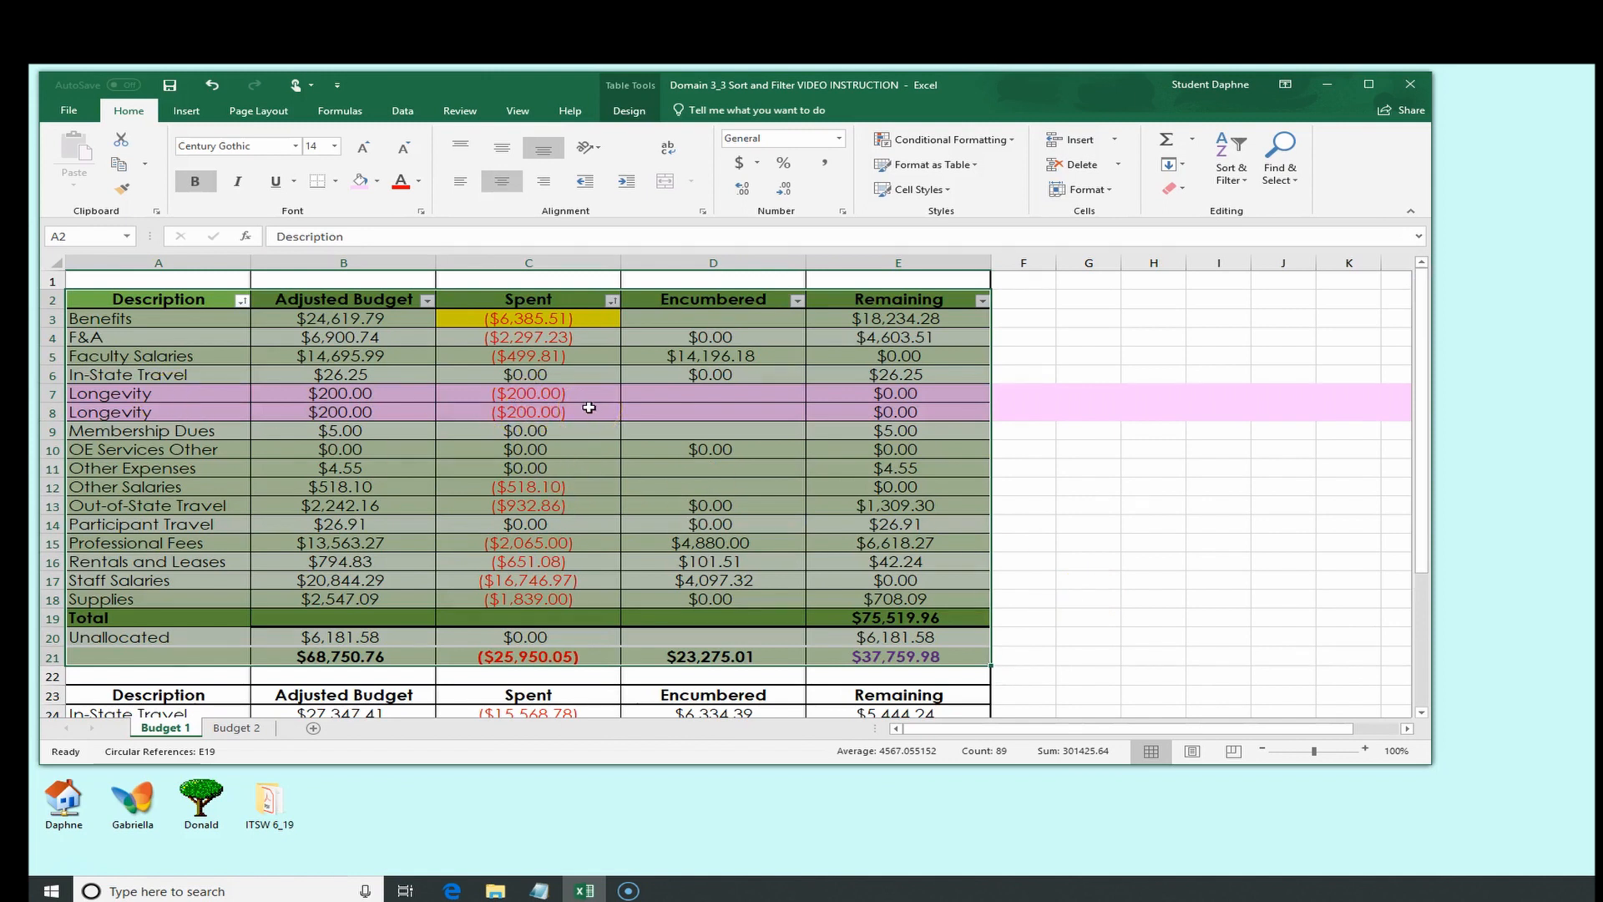
click(182, 85)
click(629, 111)
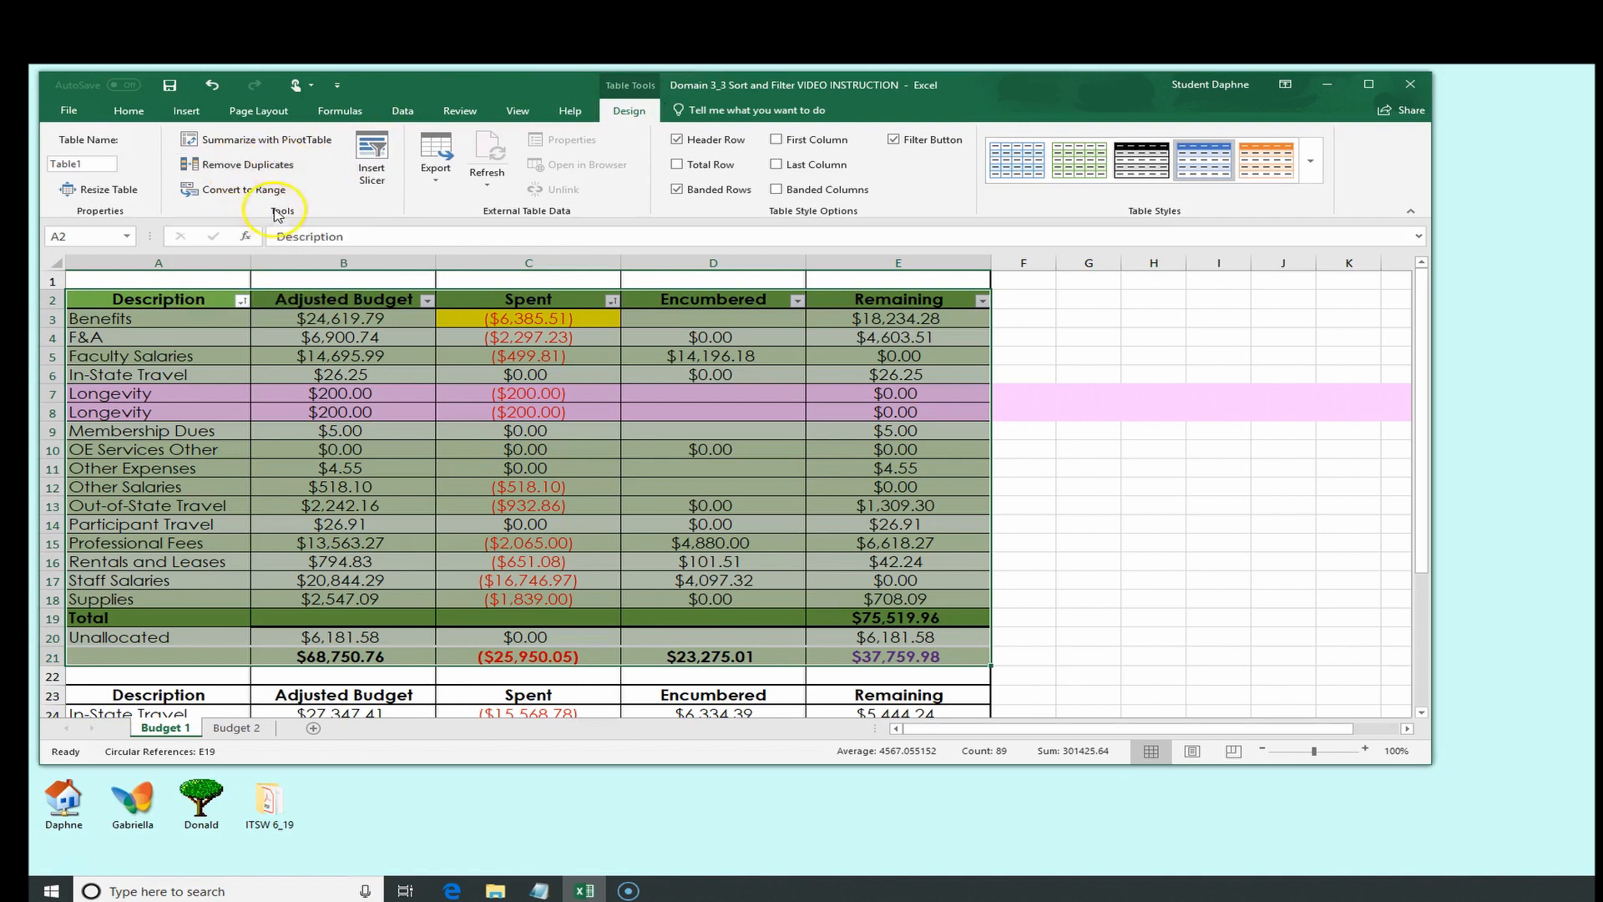
click(248, 173)
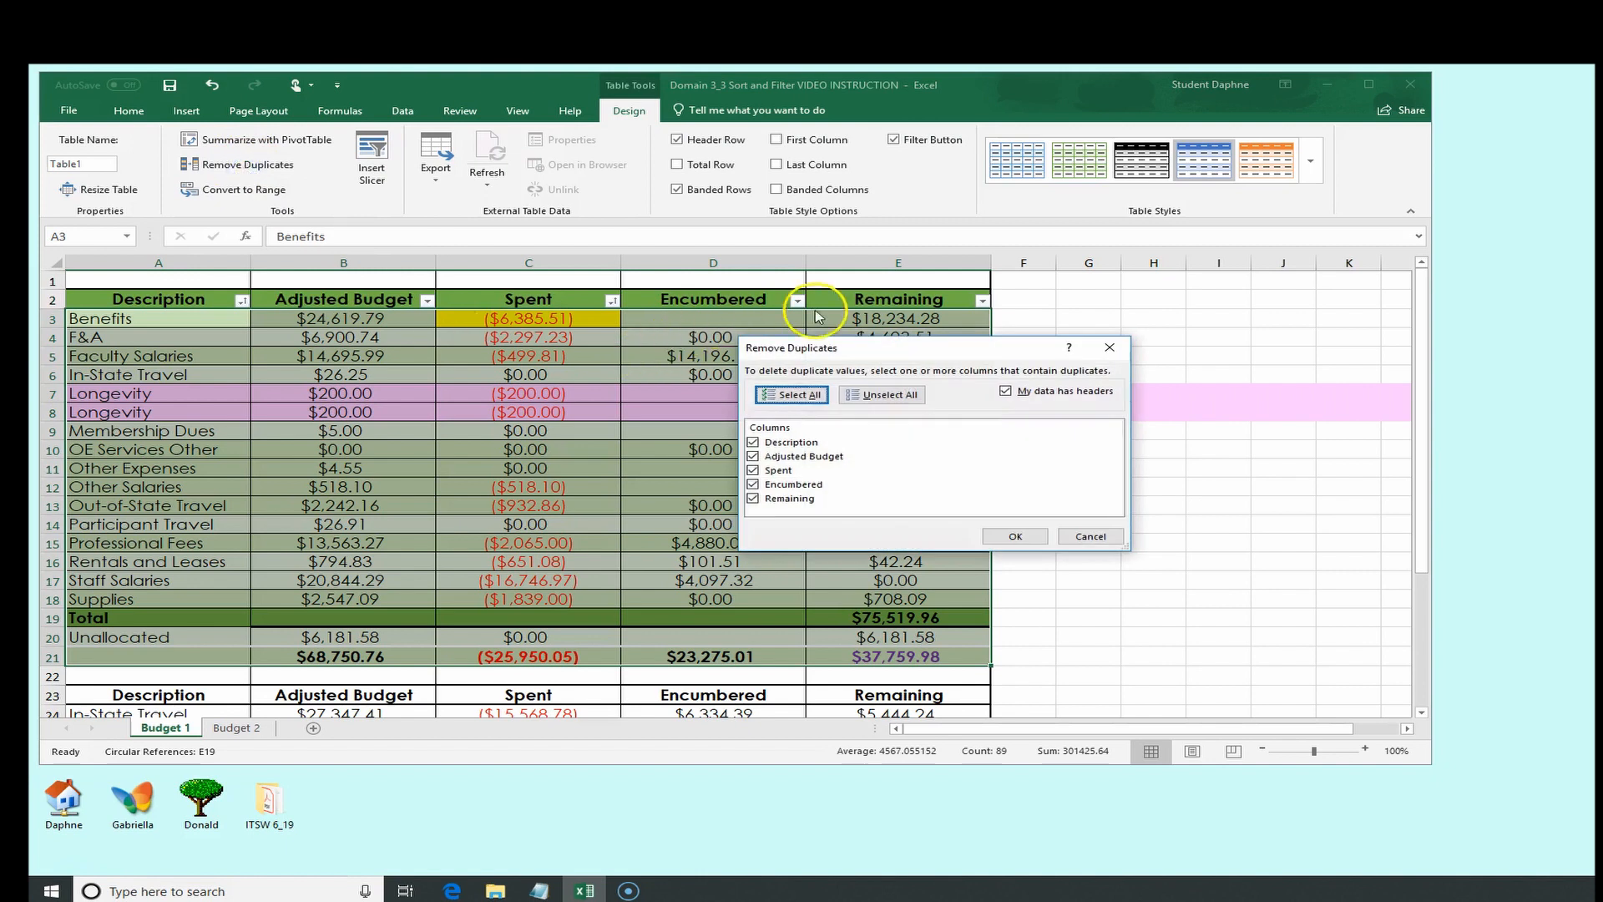
drag(949, 352, 835, 355)
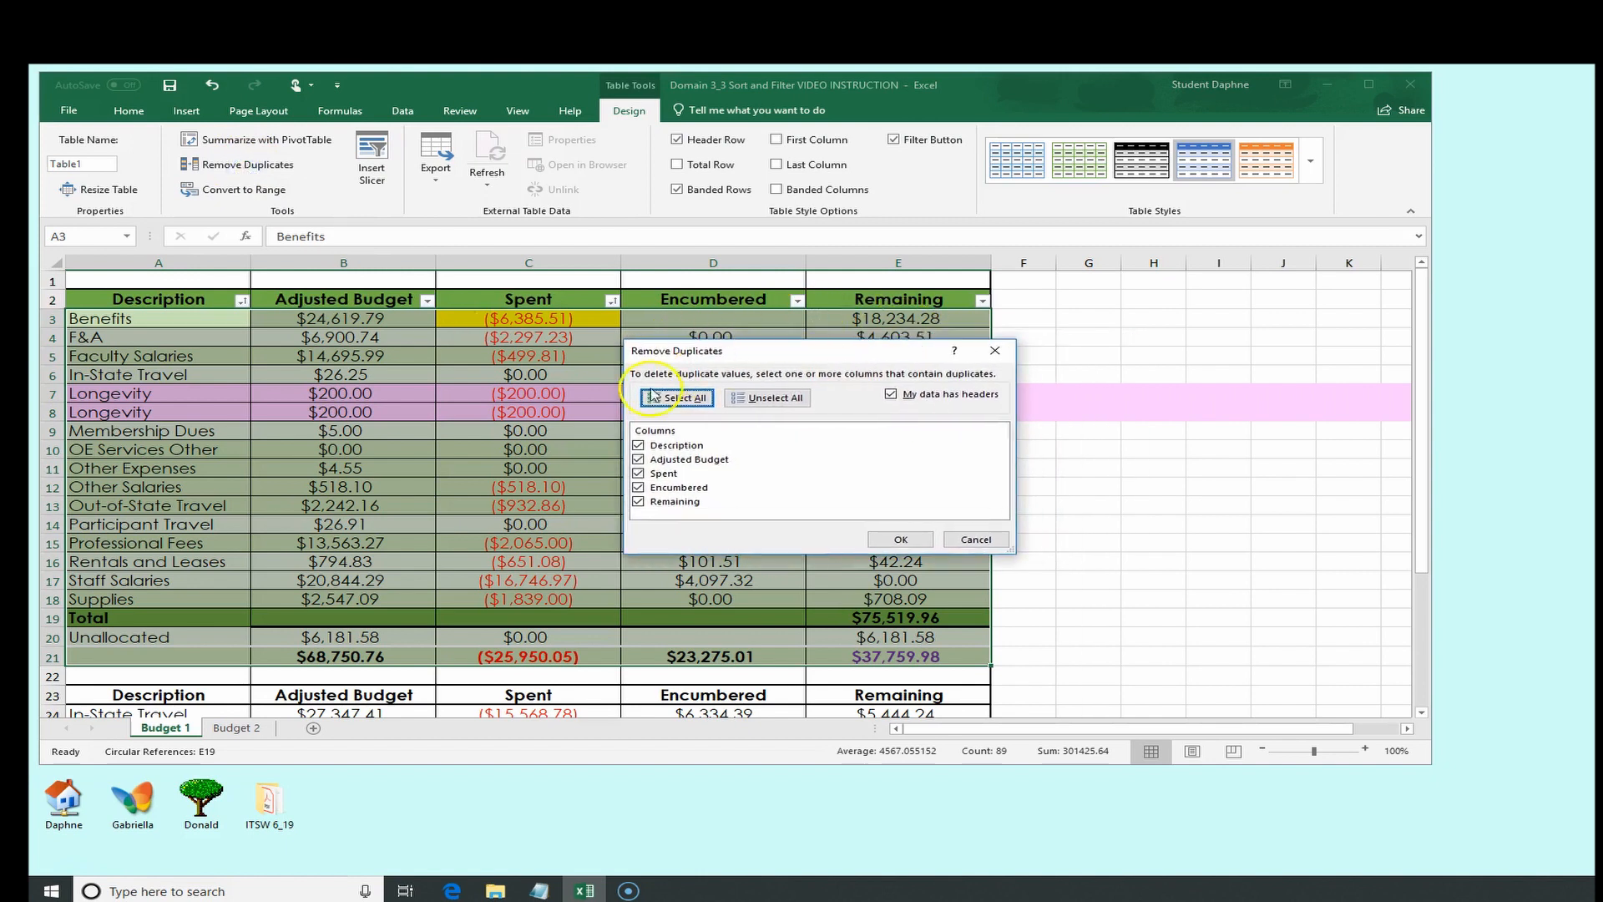
click(901, 540)
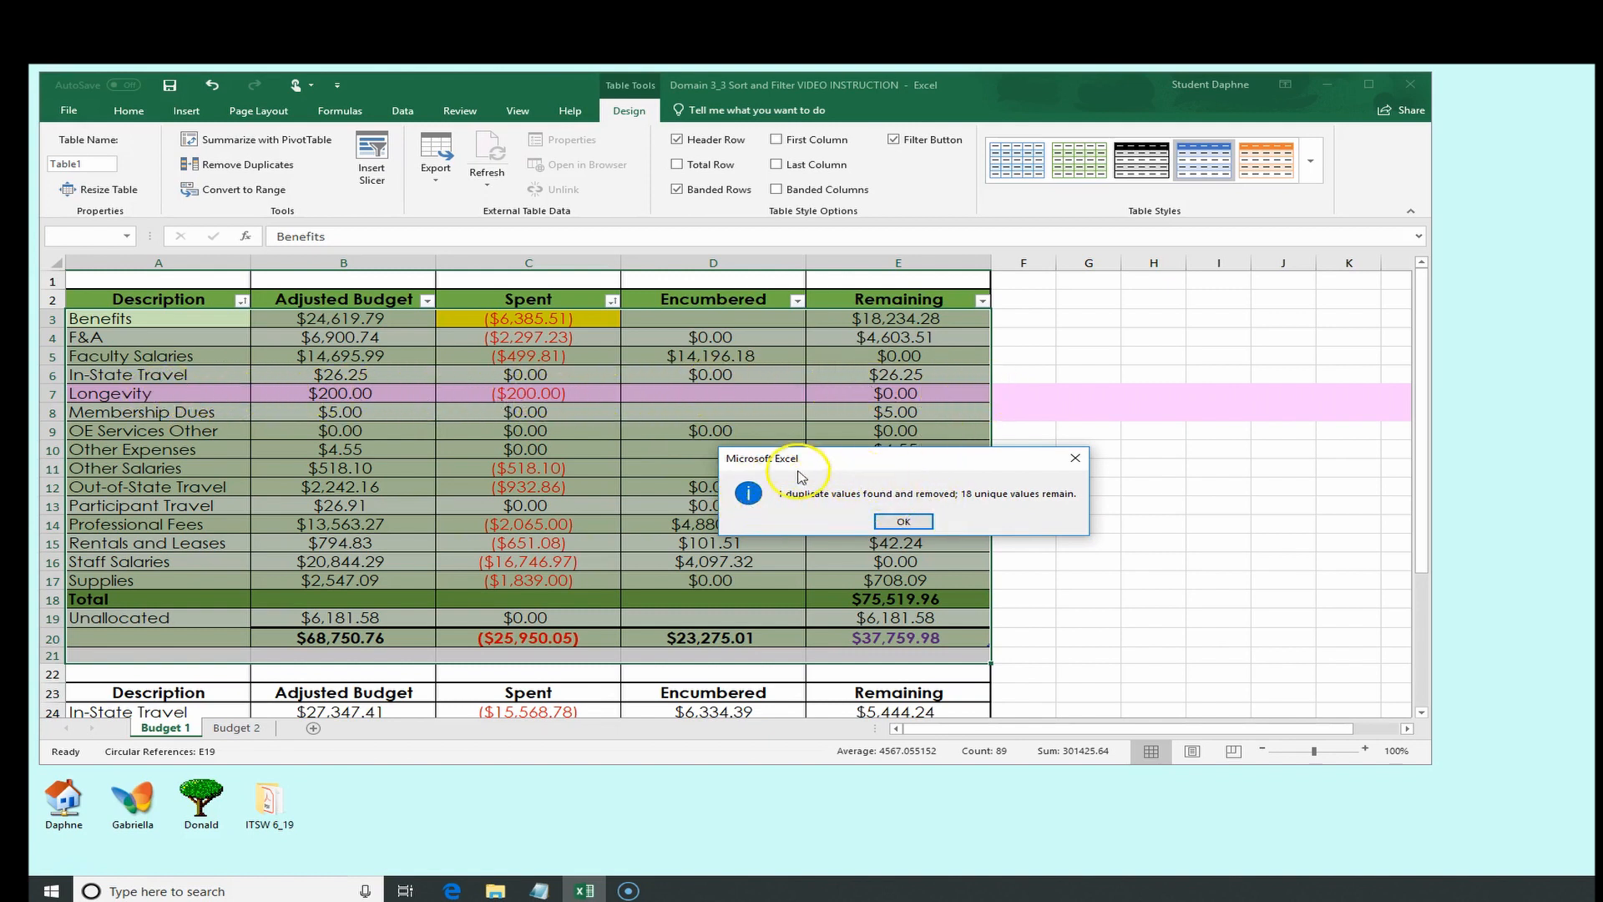
click(903, 523)
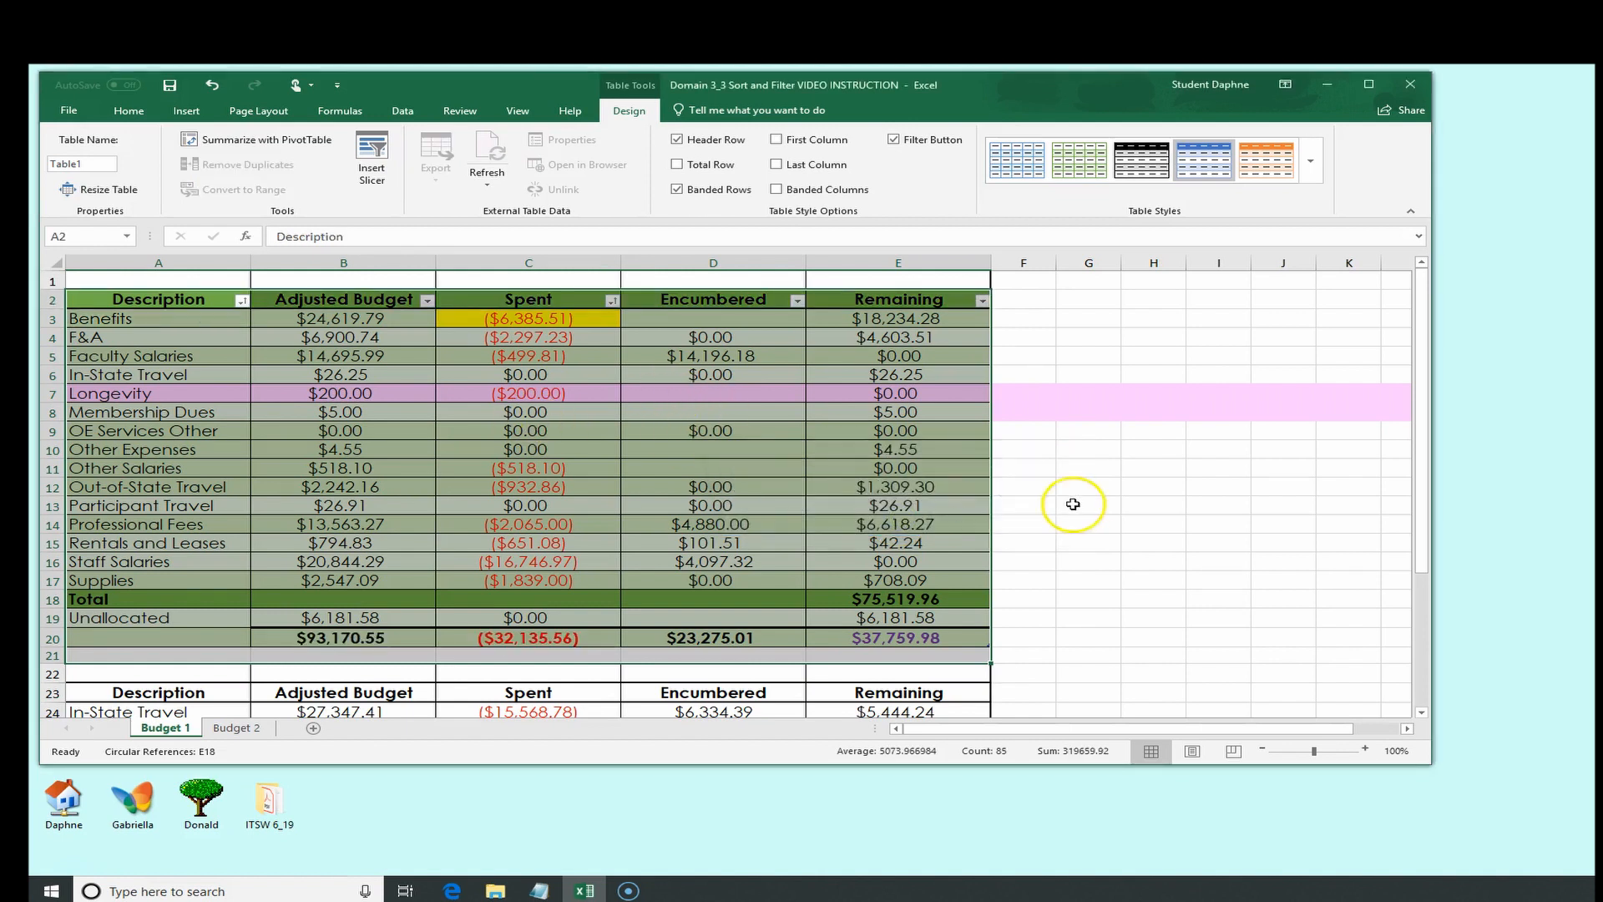
click(1103, 509)
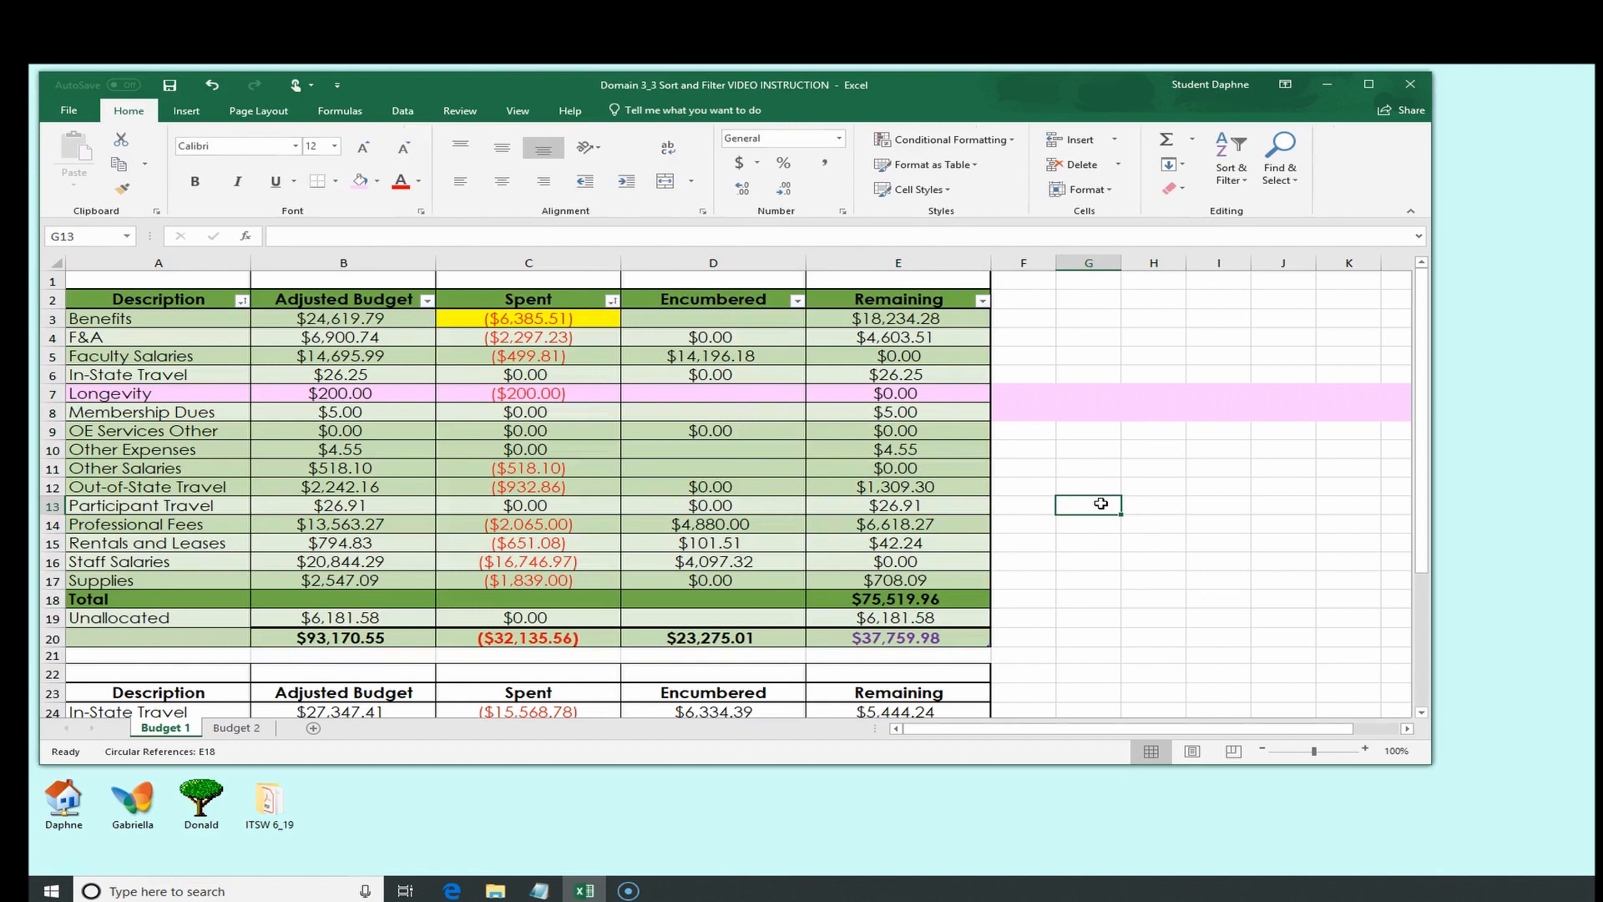